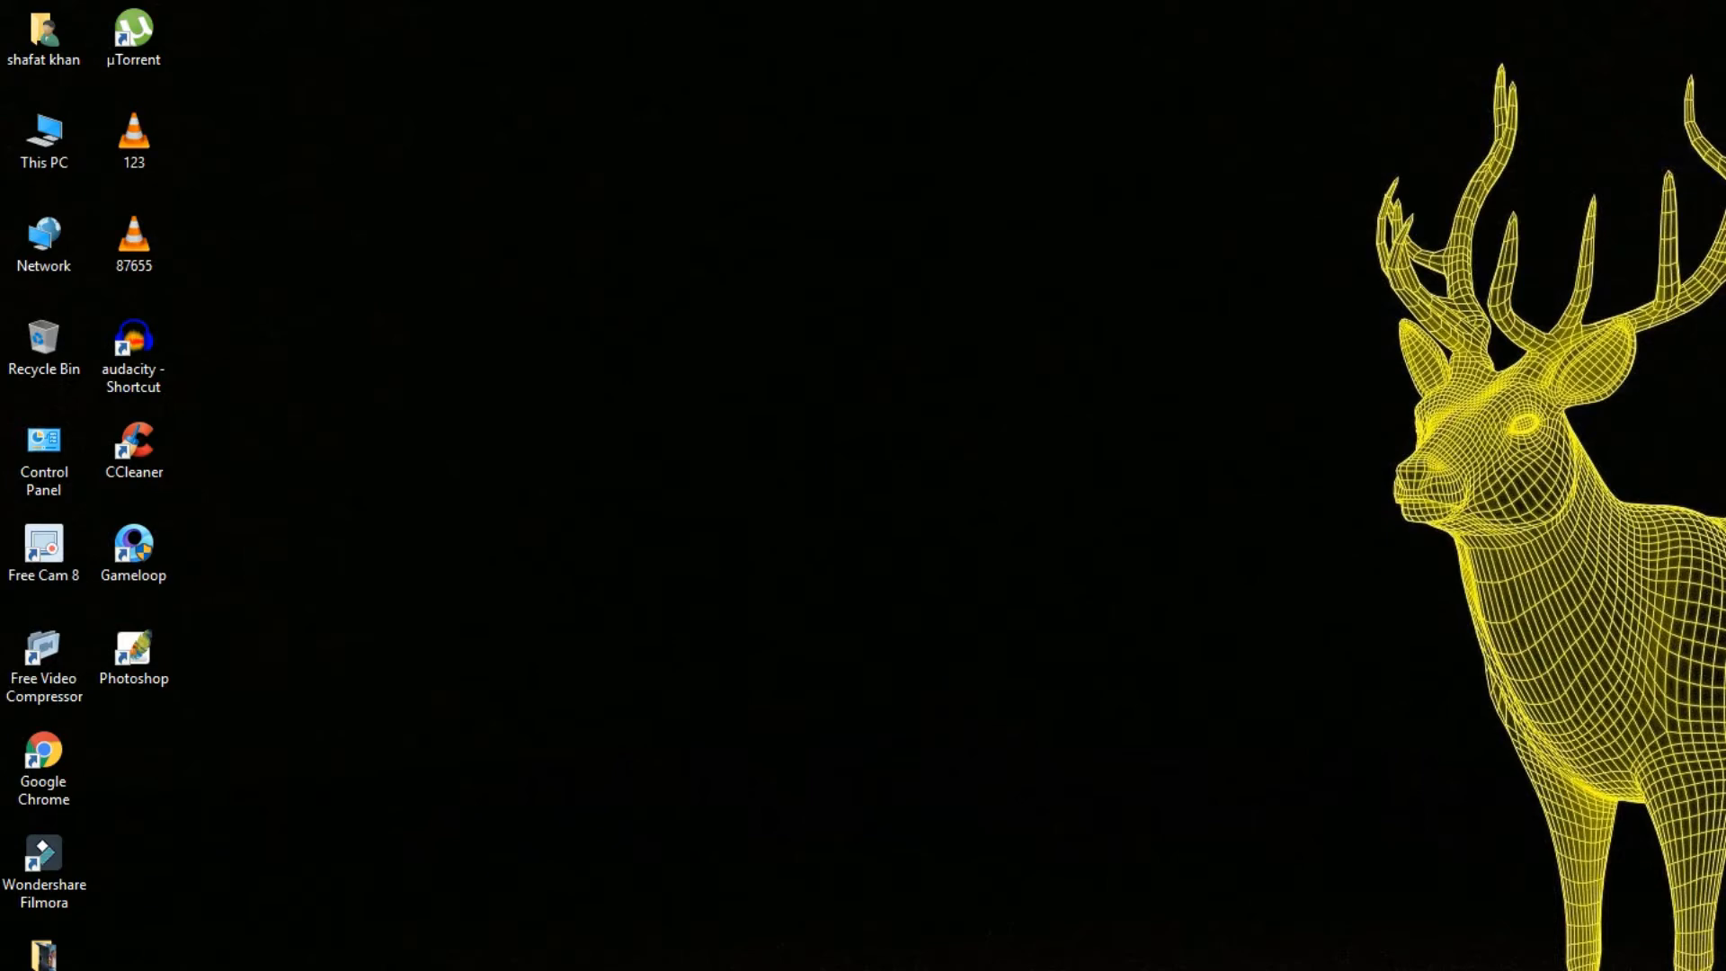
Open the inner OBS-Studio-18.0.1-Full Setup folder inside OBS Setup on the Software (J:) drive.
double_click(44, 142)
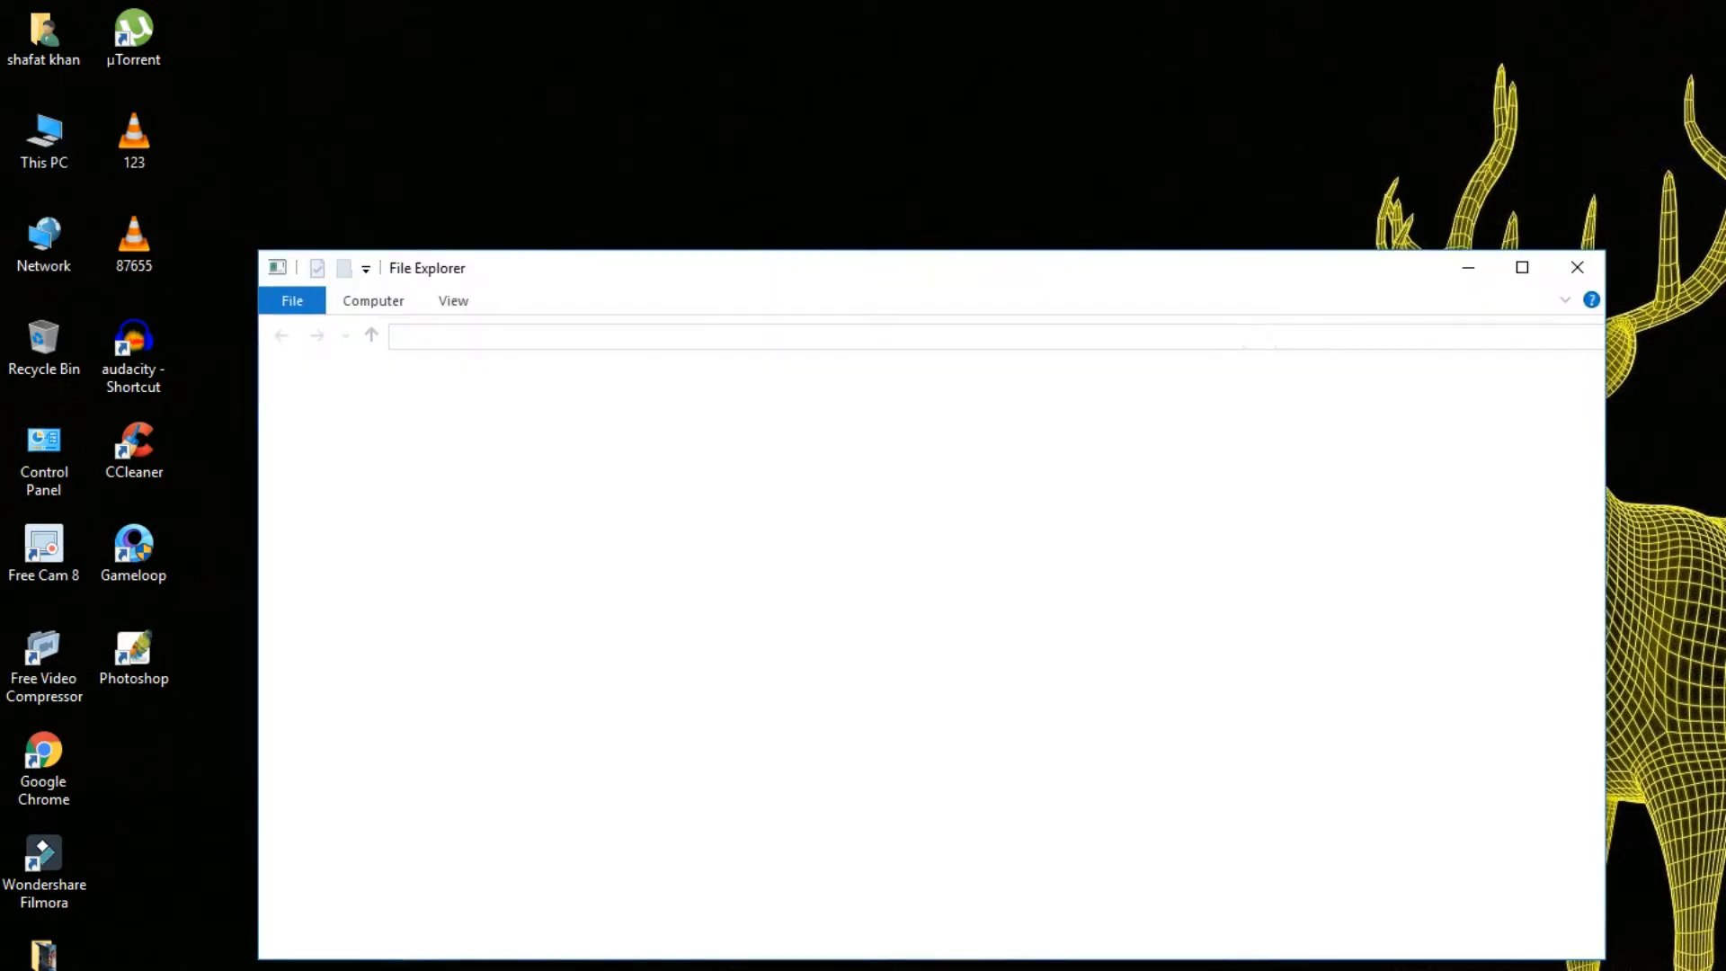
left_click(1452, 198)
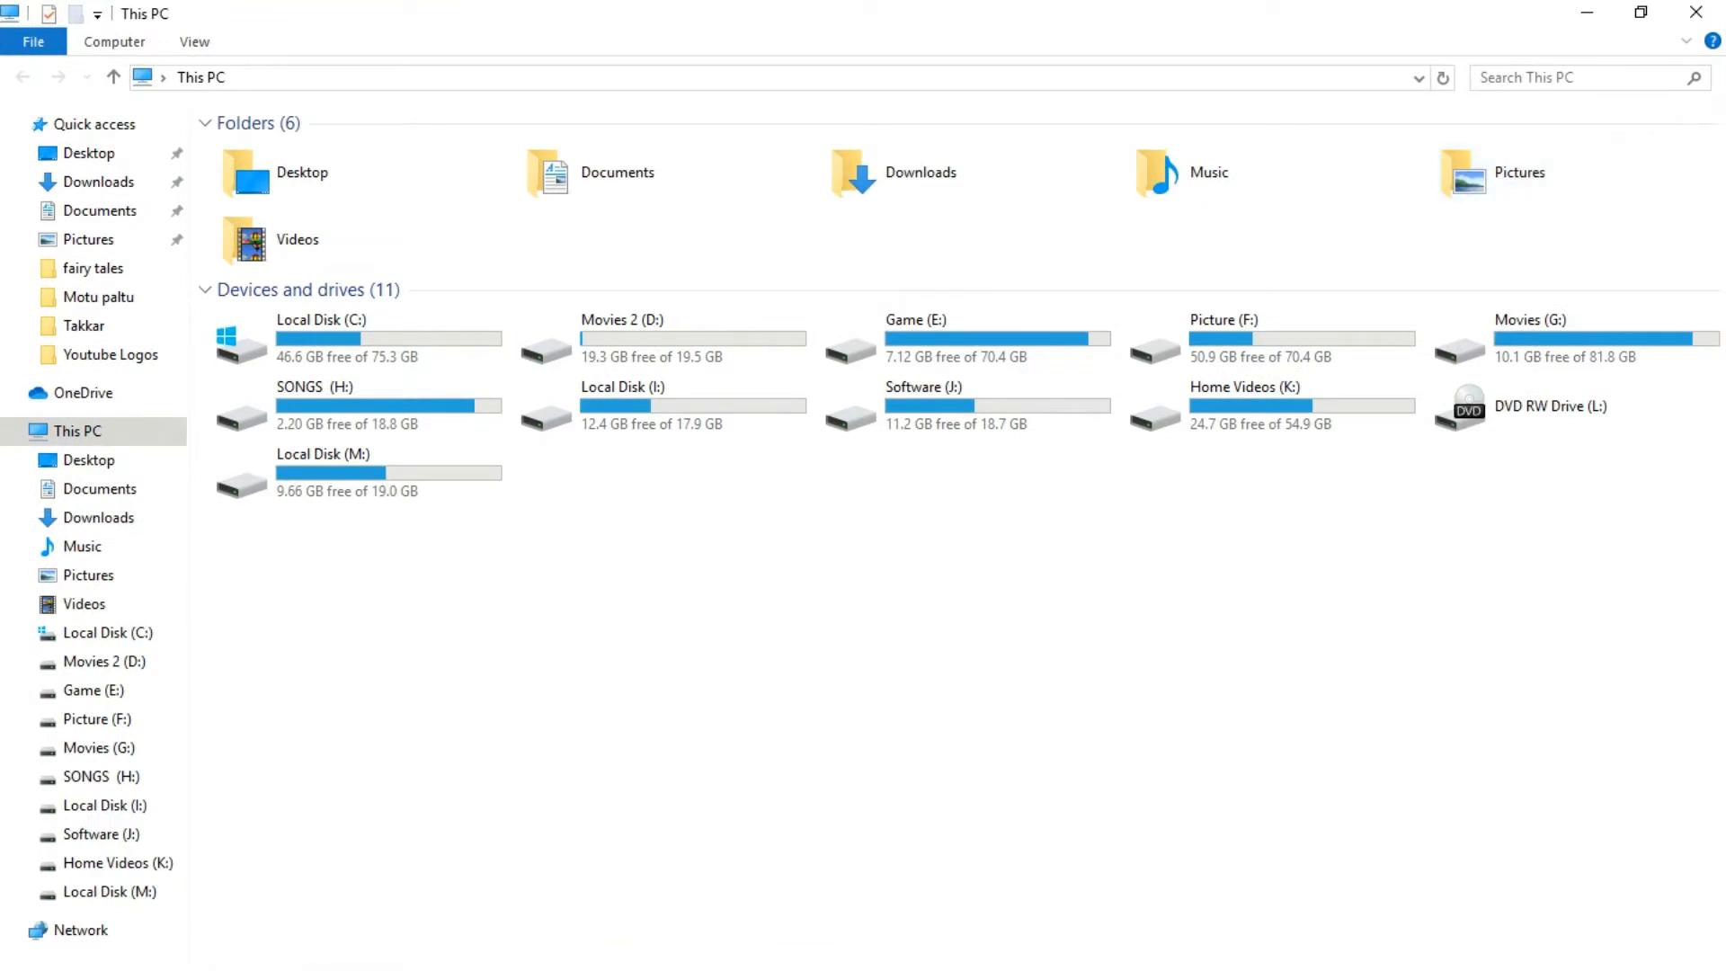
double_click(970, 407)
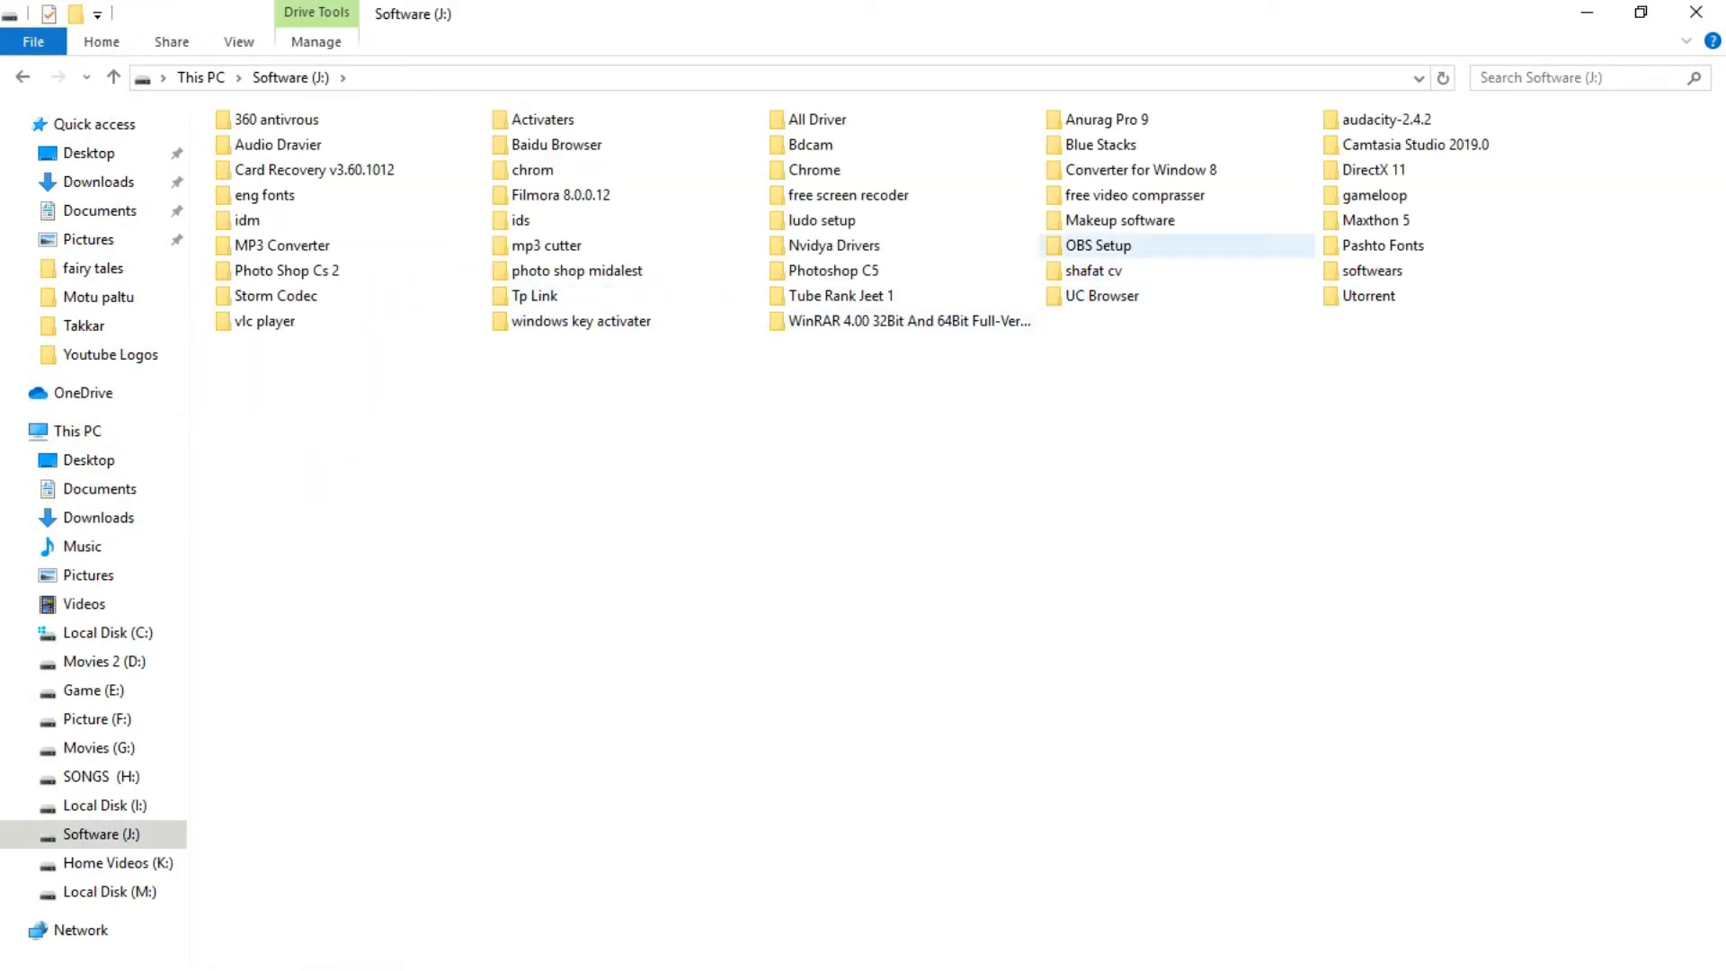
double_click(1099, 245)
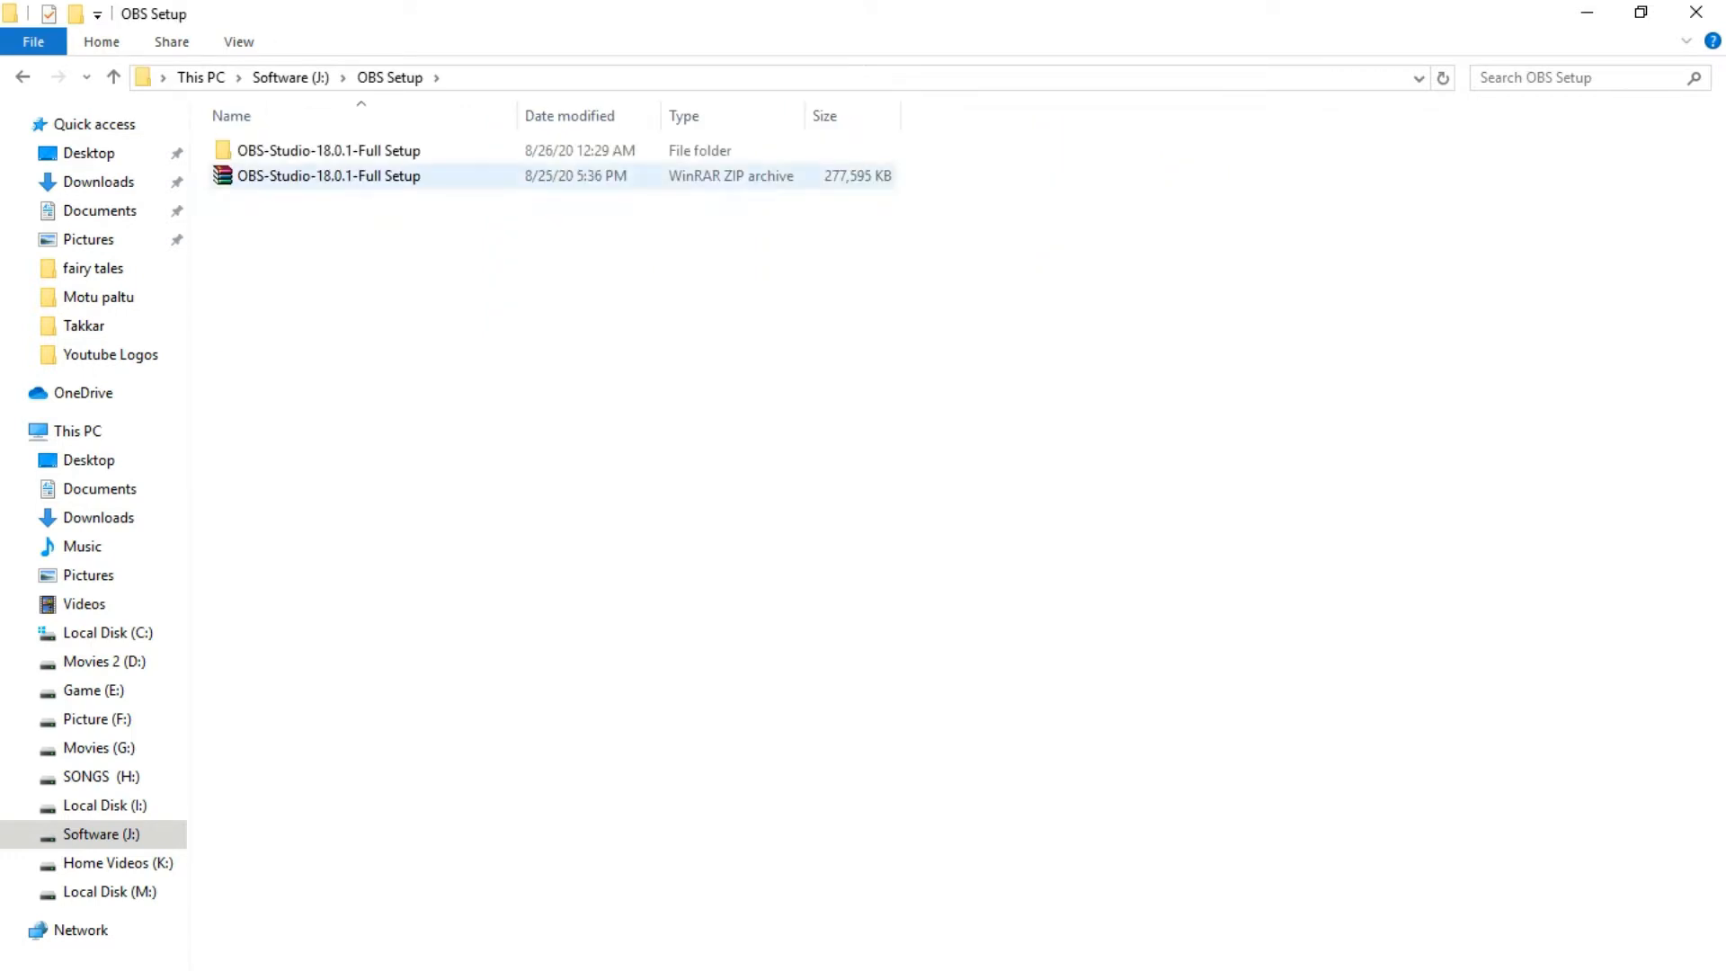
double_click(328, 151)
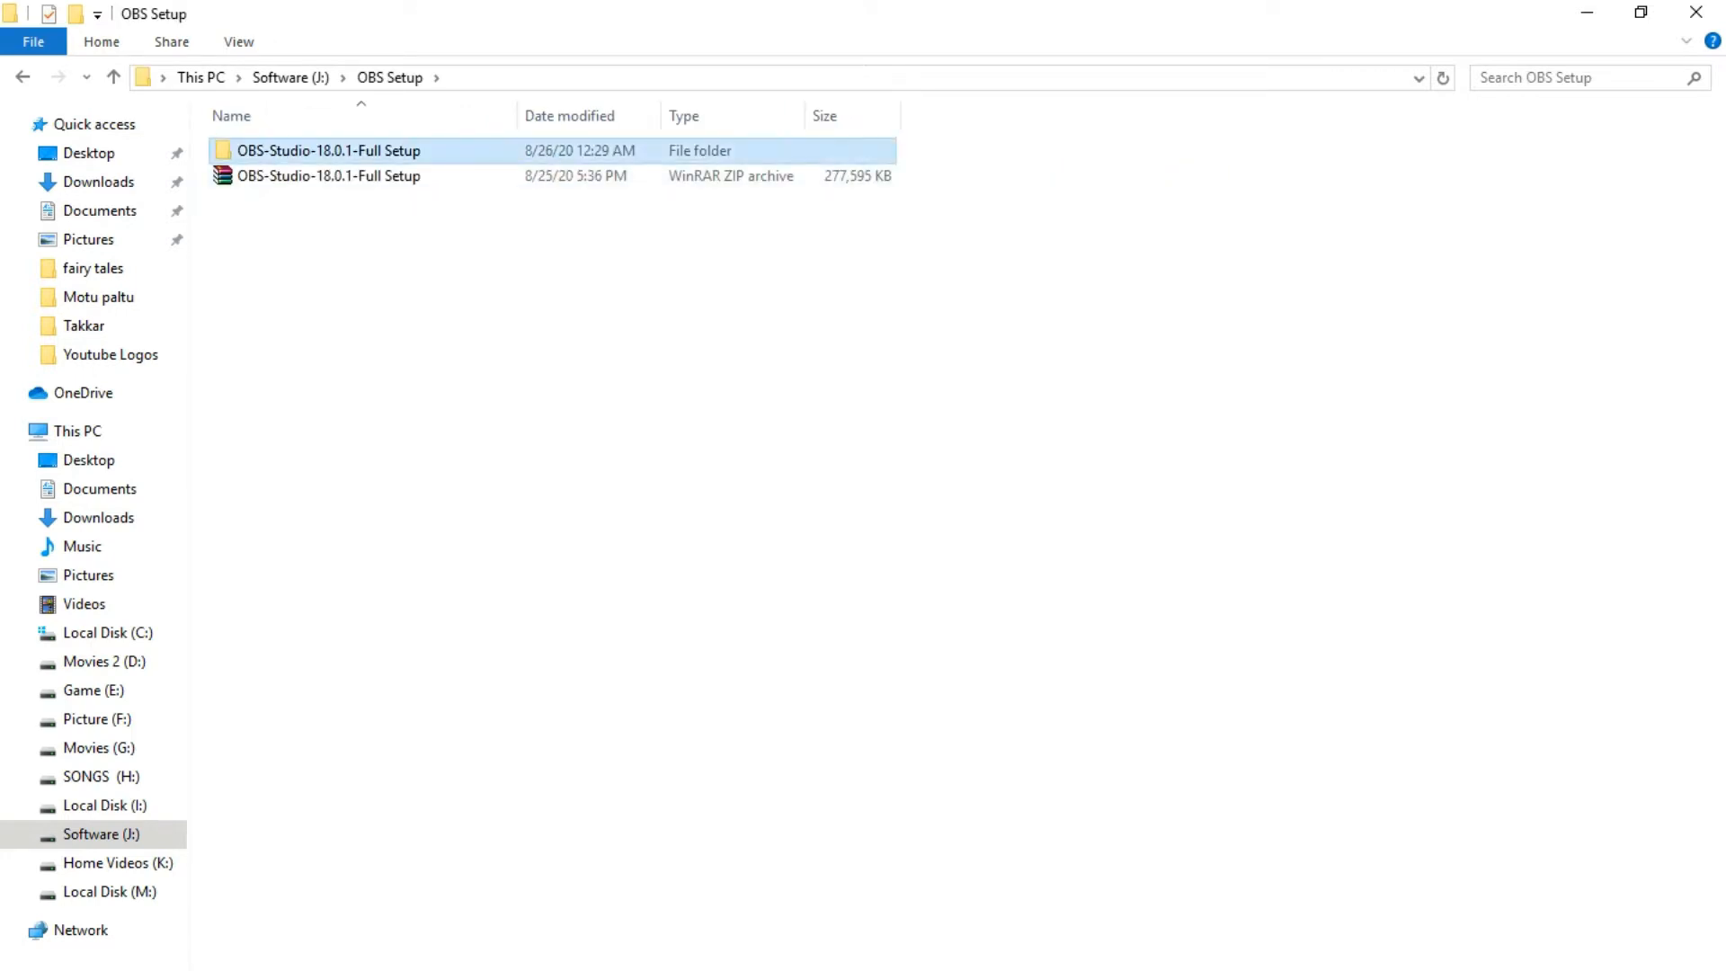
double_click(328, 151)
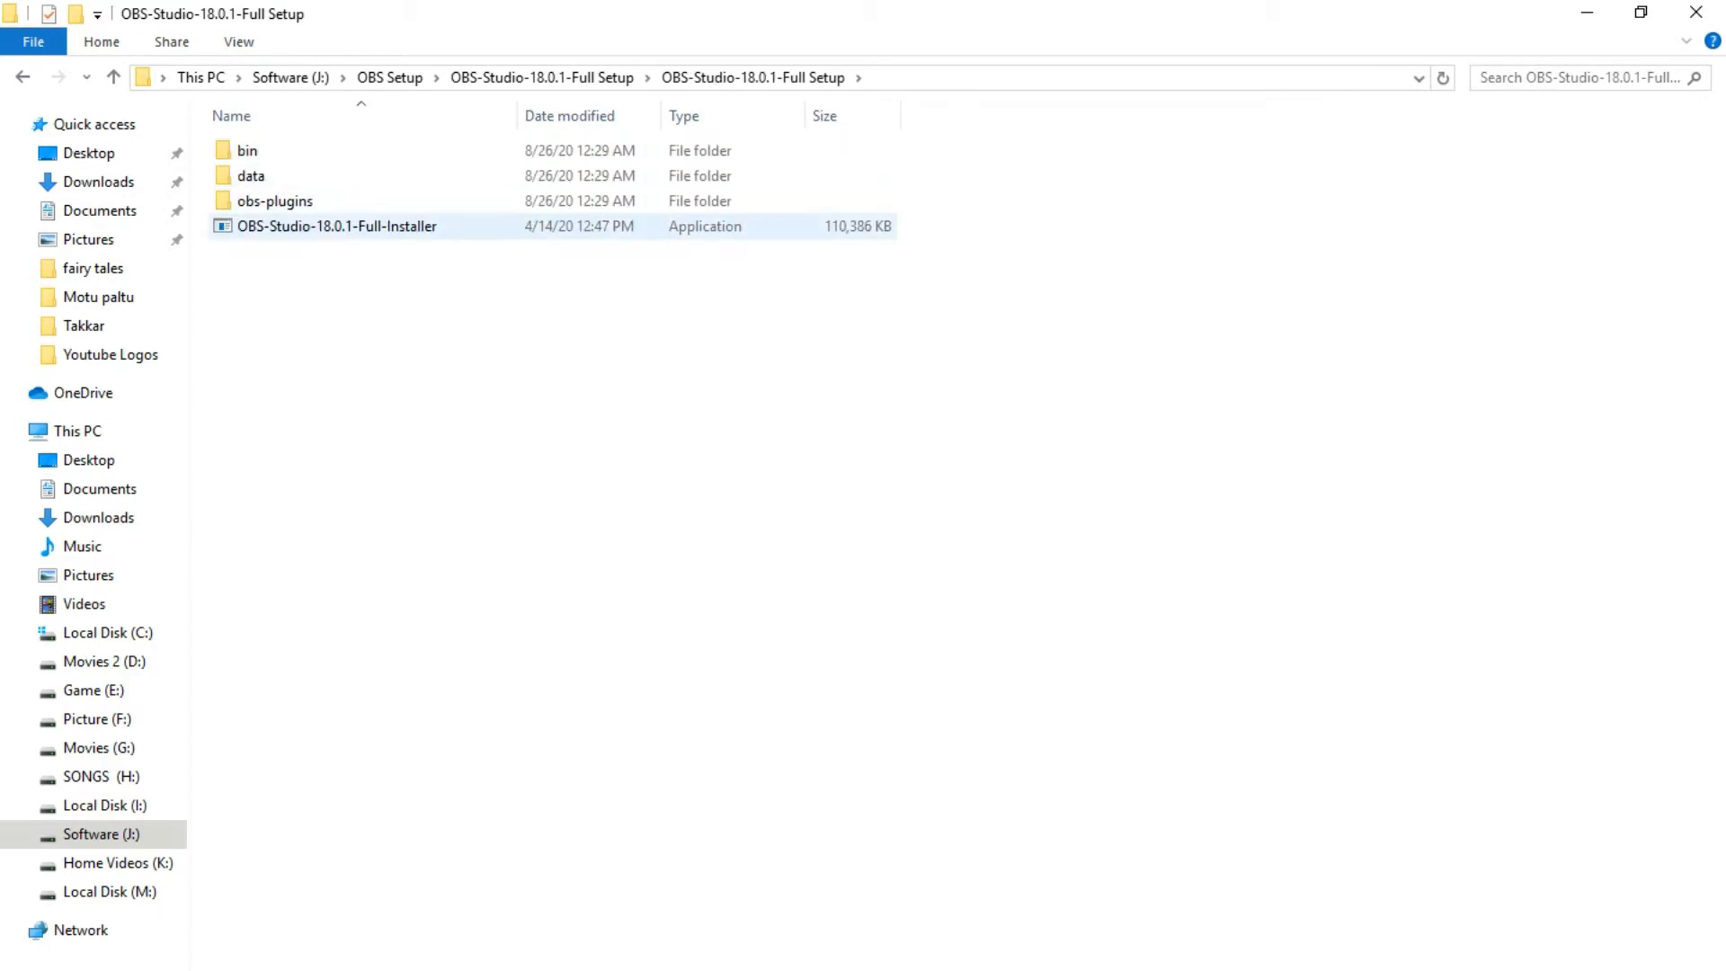
Run OBS-Studio-18.0.1-Full-Installer, accept the license, and install to C:\Program Files (x86)\obs-studio with the default components.
left_click(336, 226)
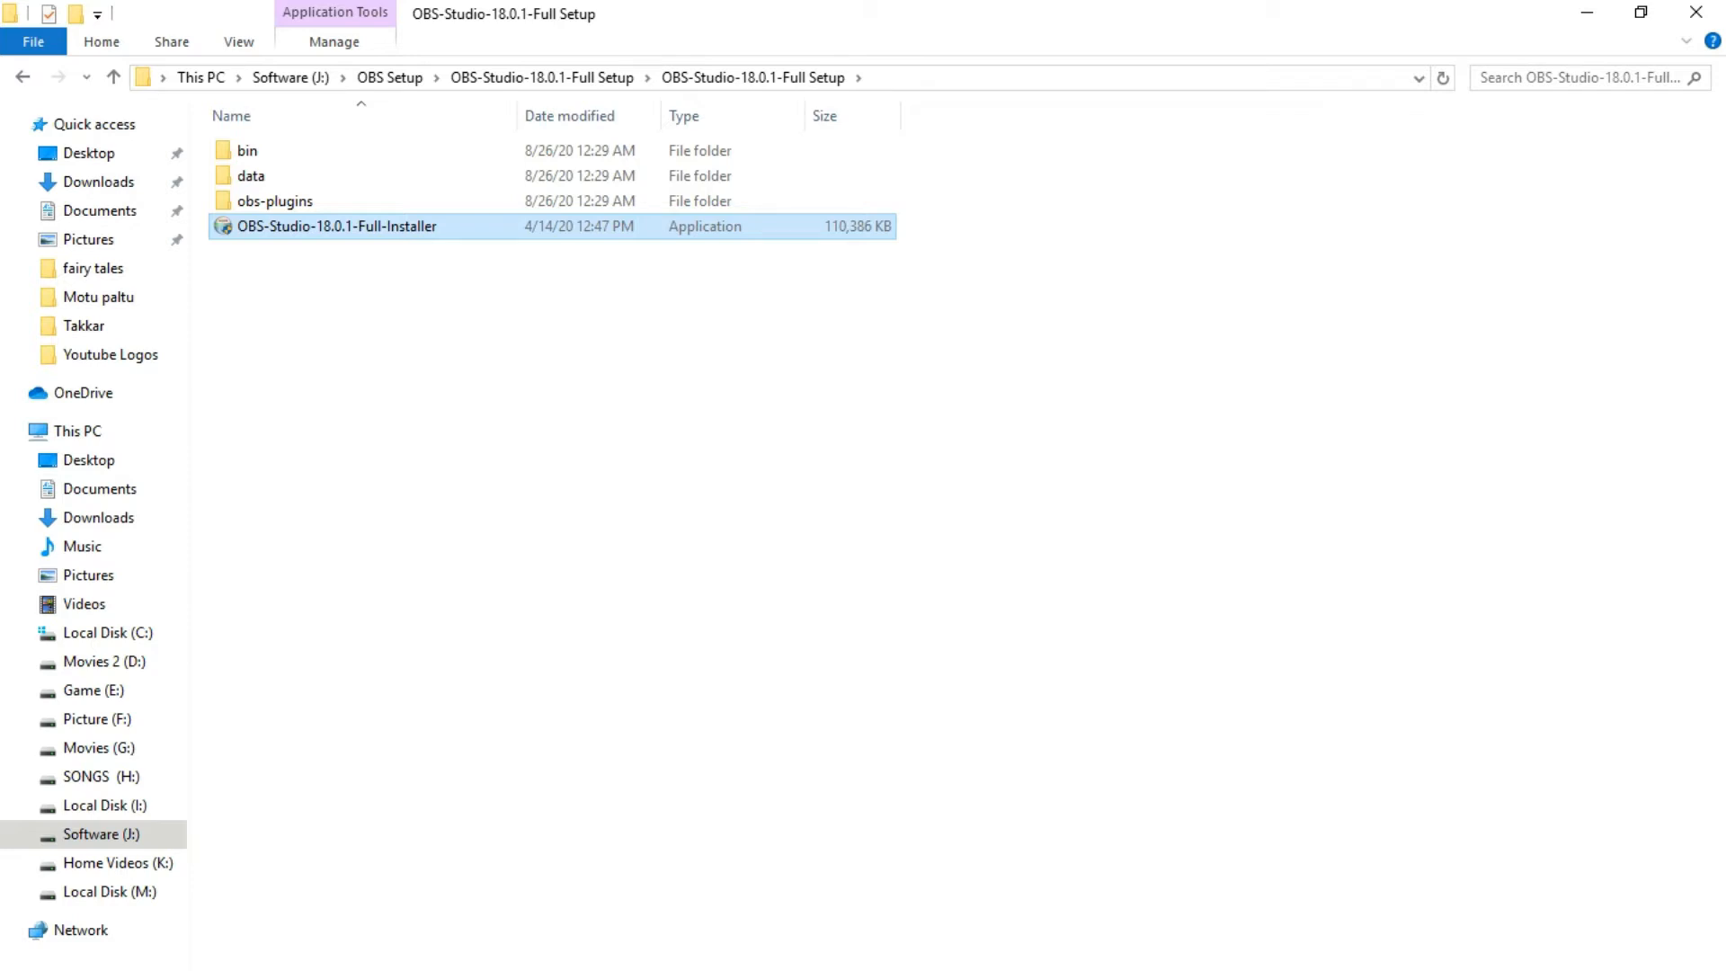
key("Return")
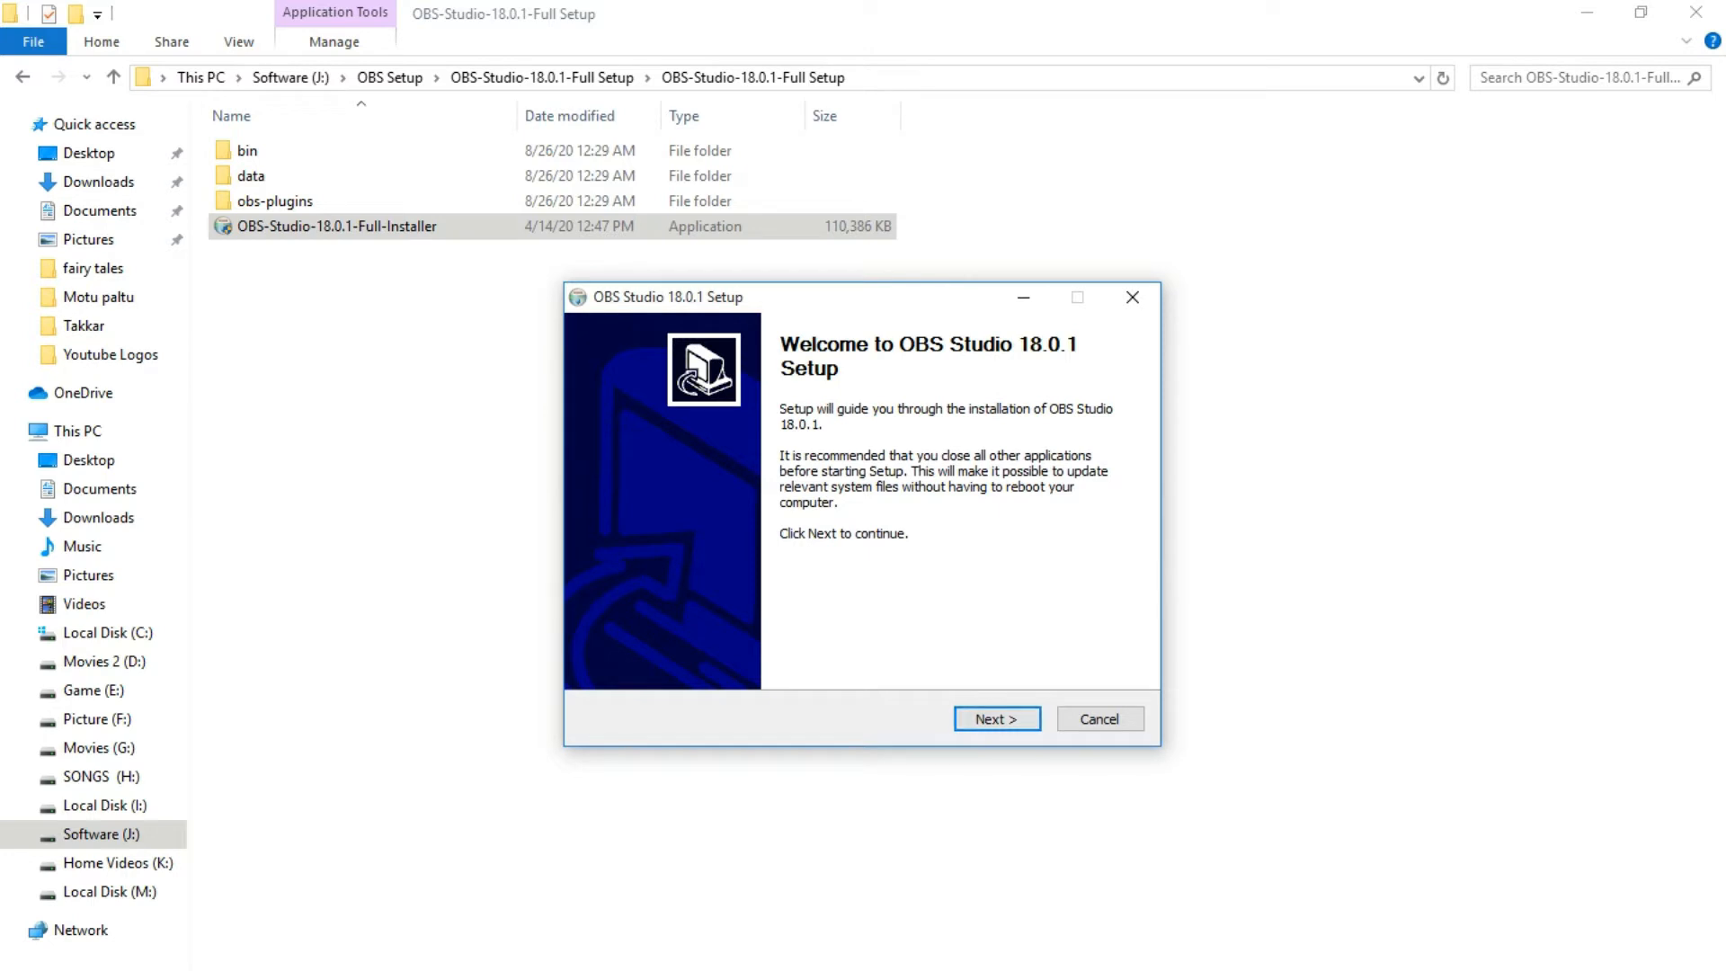
key("Return")
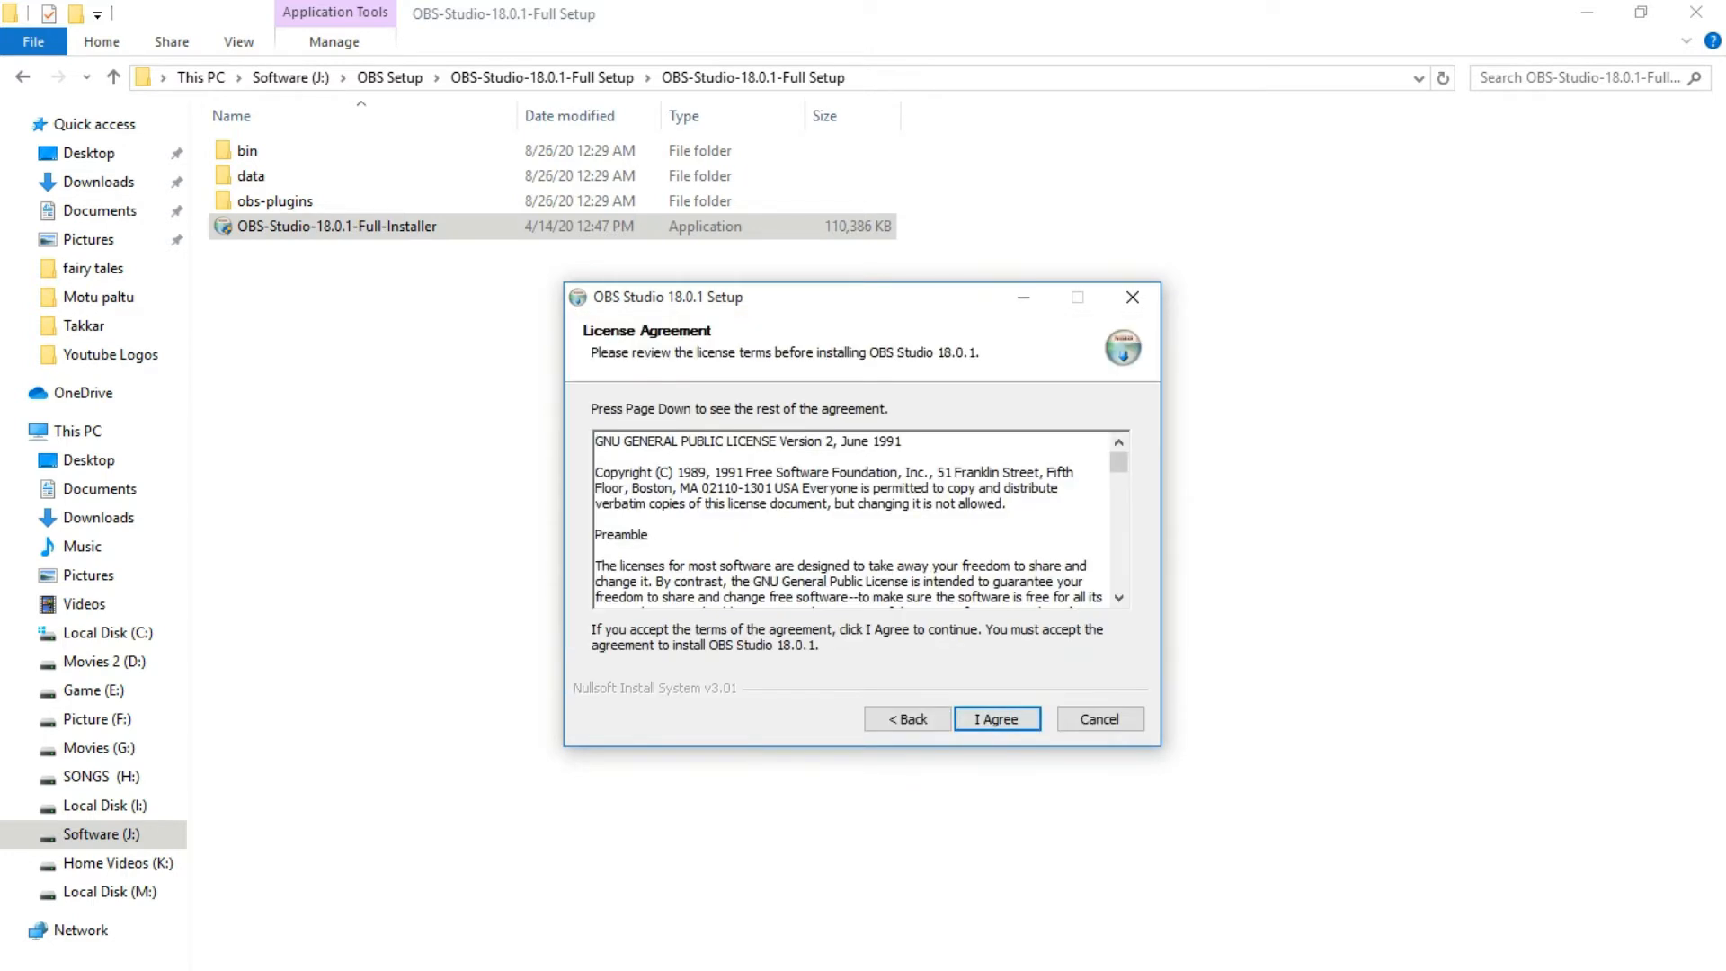
scroll(851, 519, "down", 4)
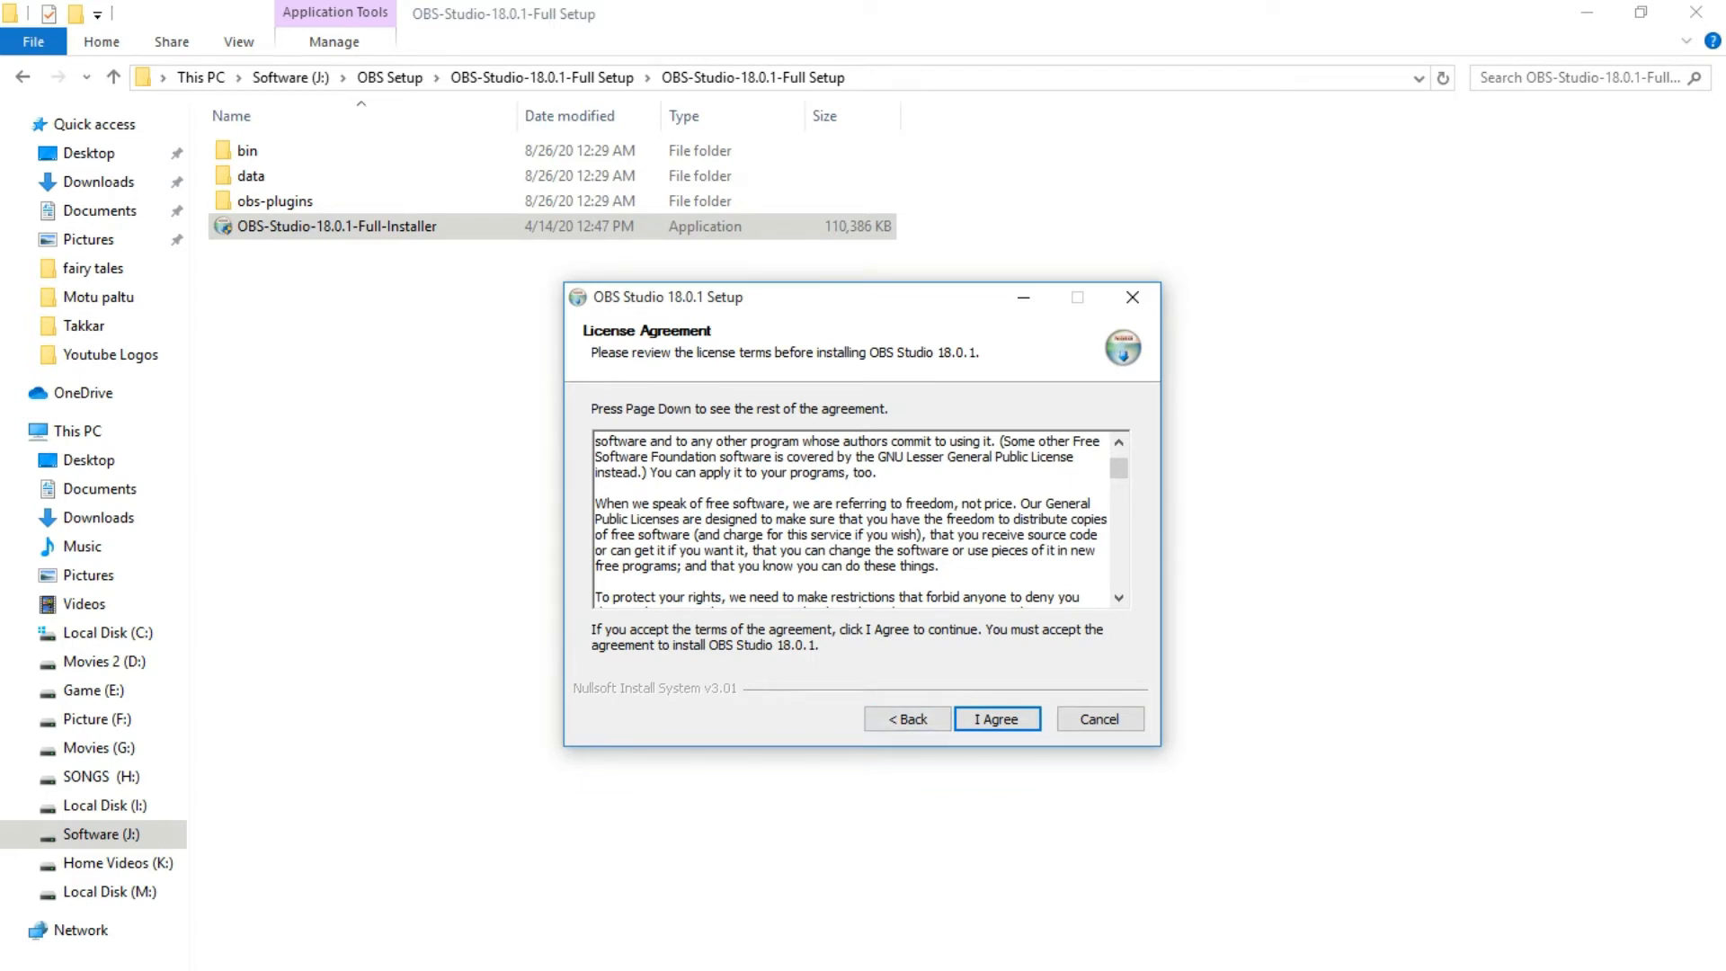
key("Return")
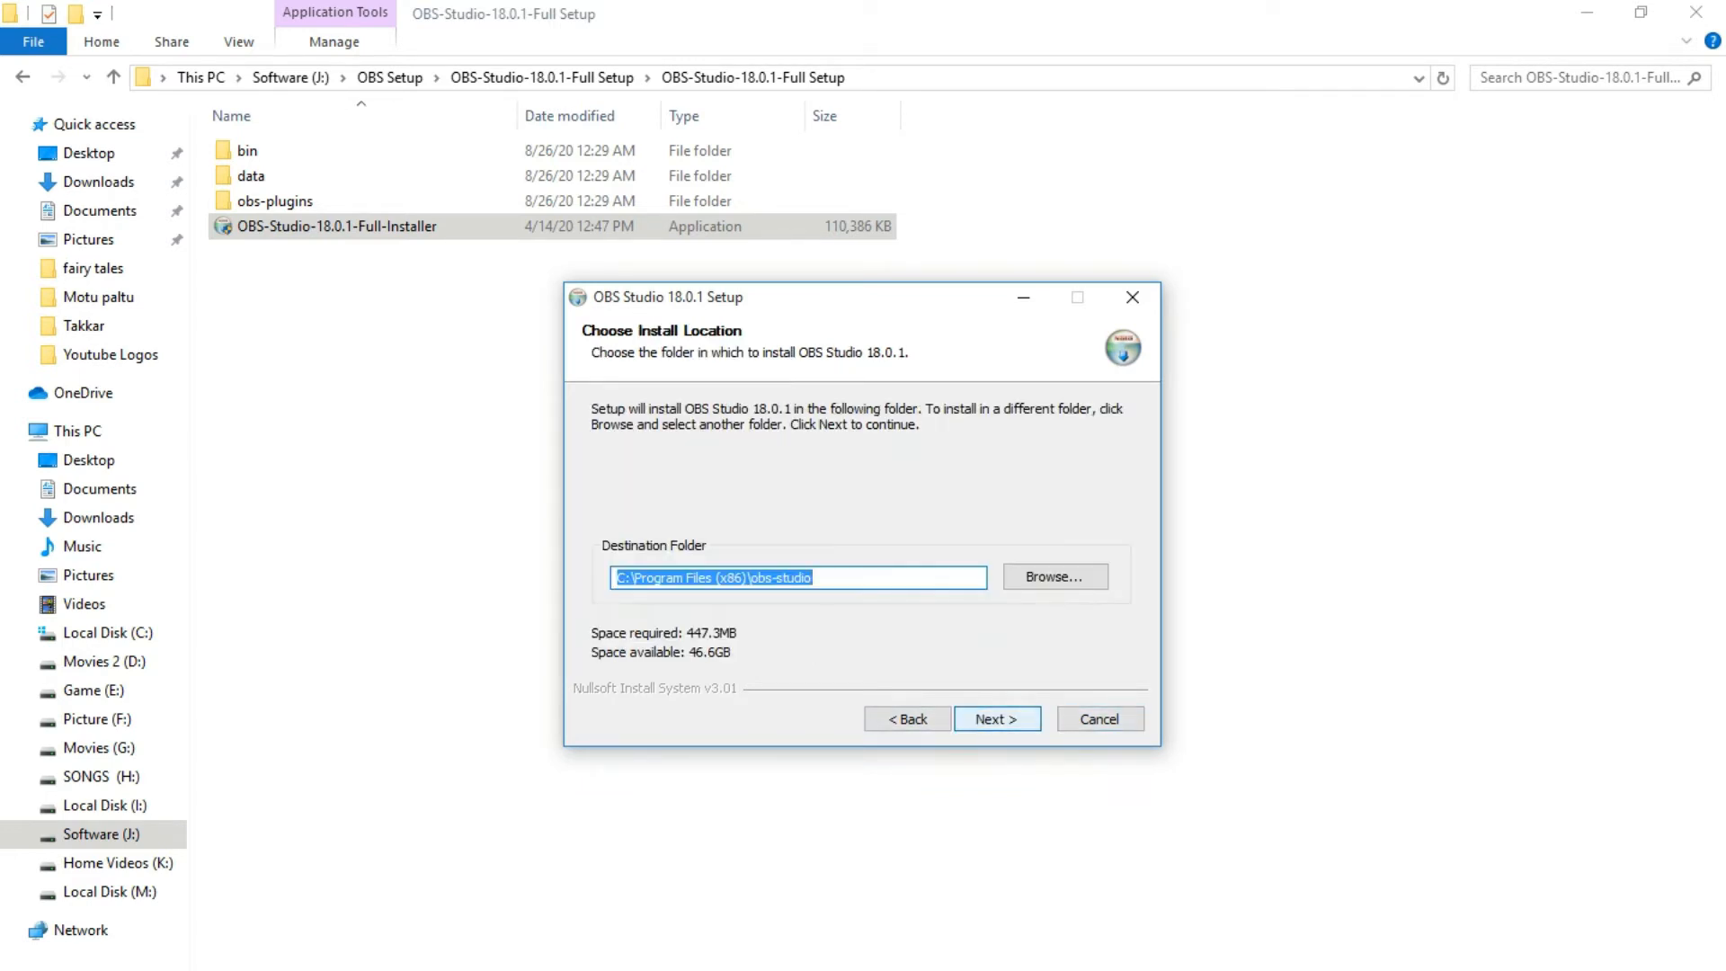
key("Return")
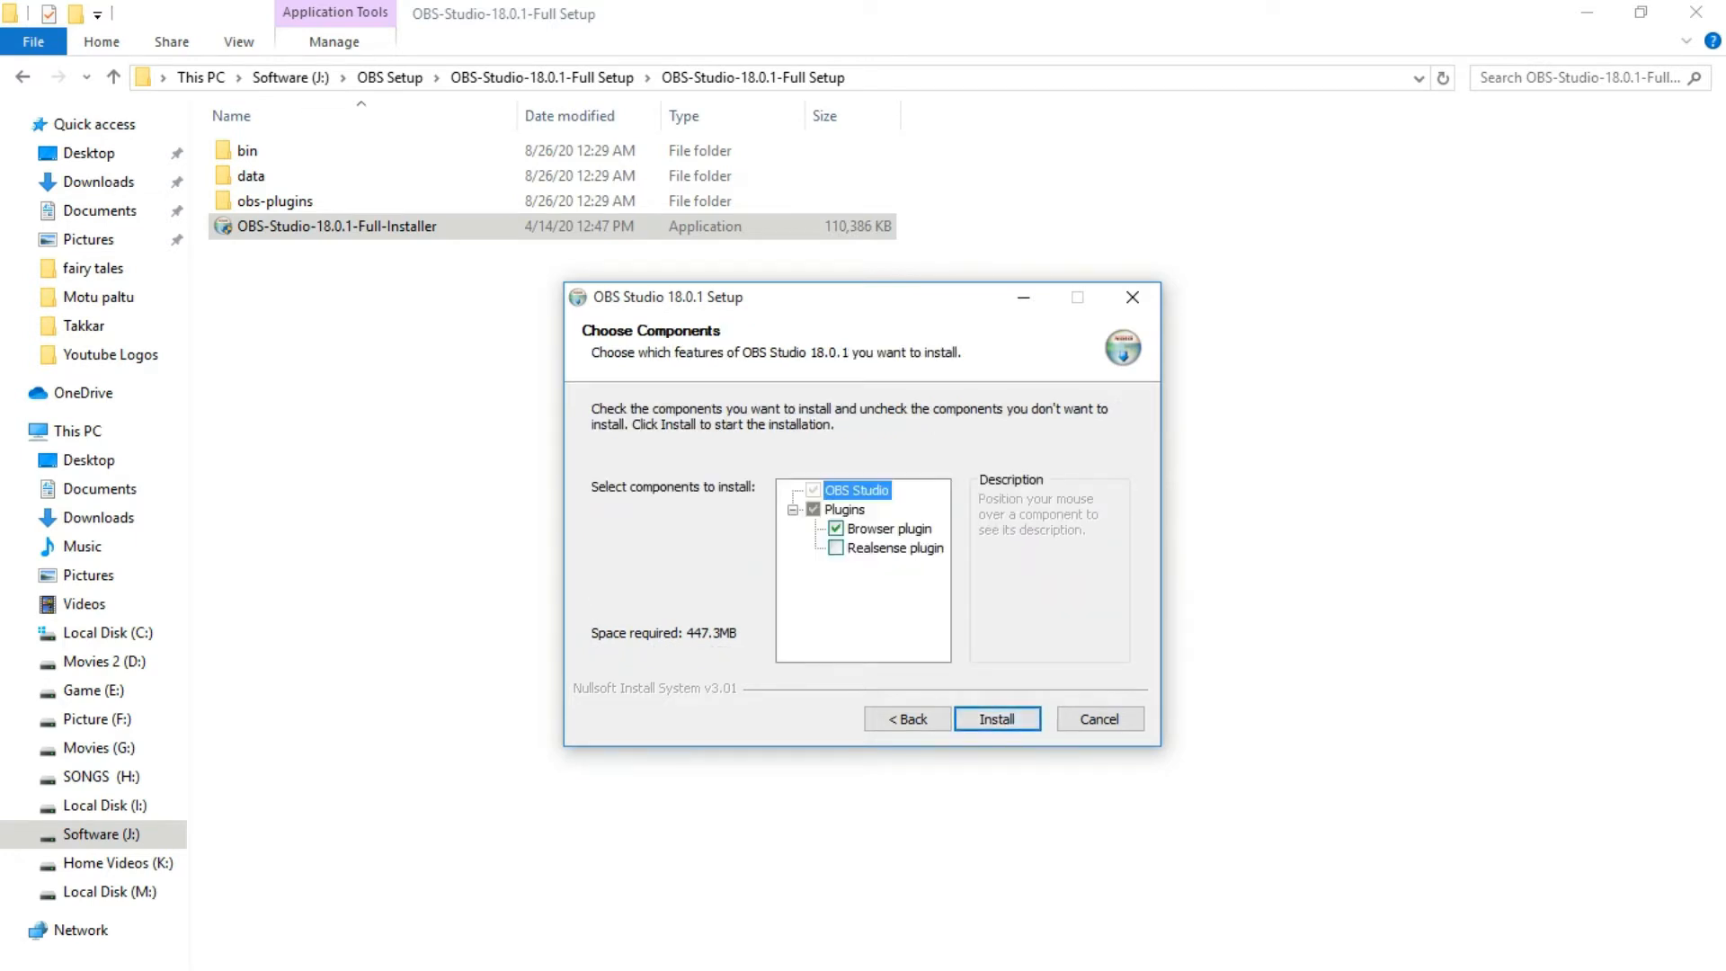
key("Return")
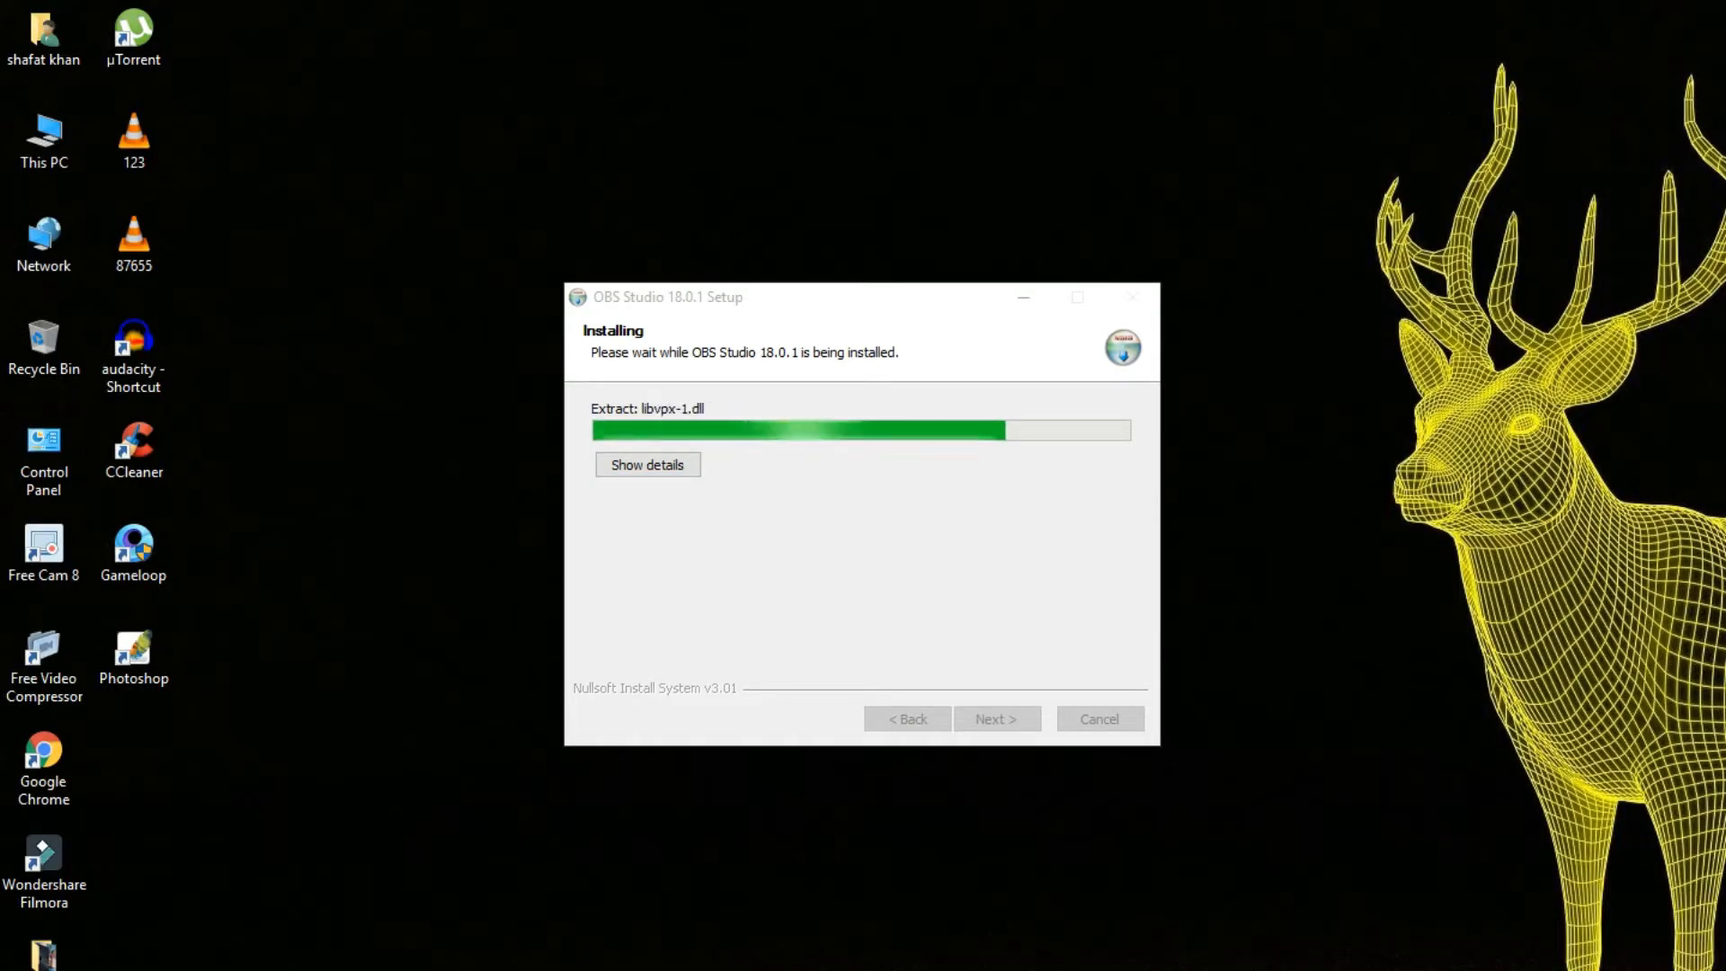
right_click(1332, 181)
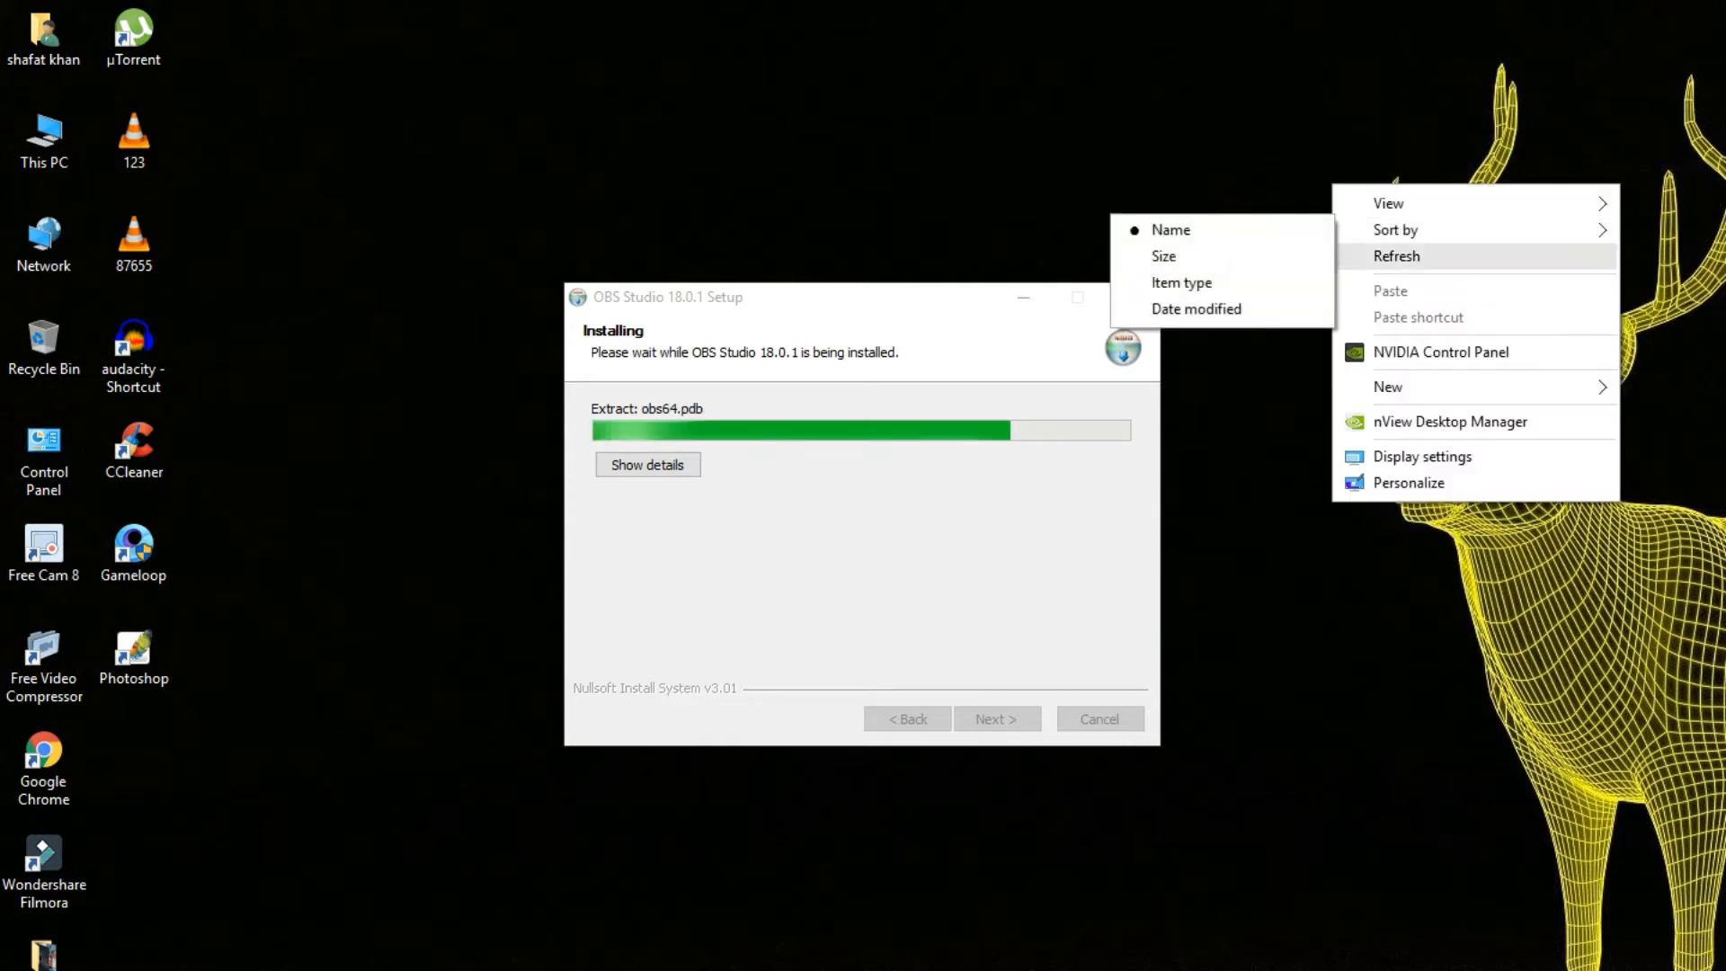
left_click(1387, 254)
right_click(1333, 178)
left_click(1387, 248)
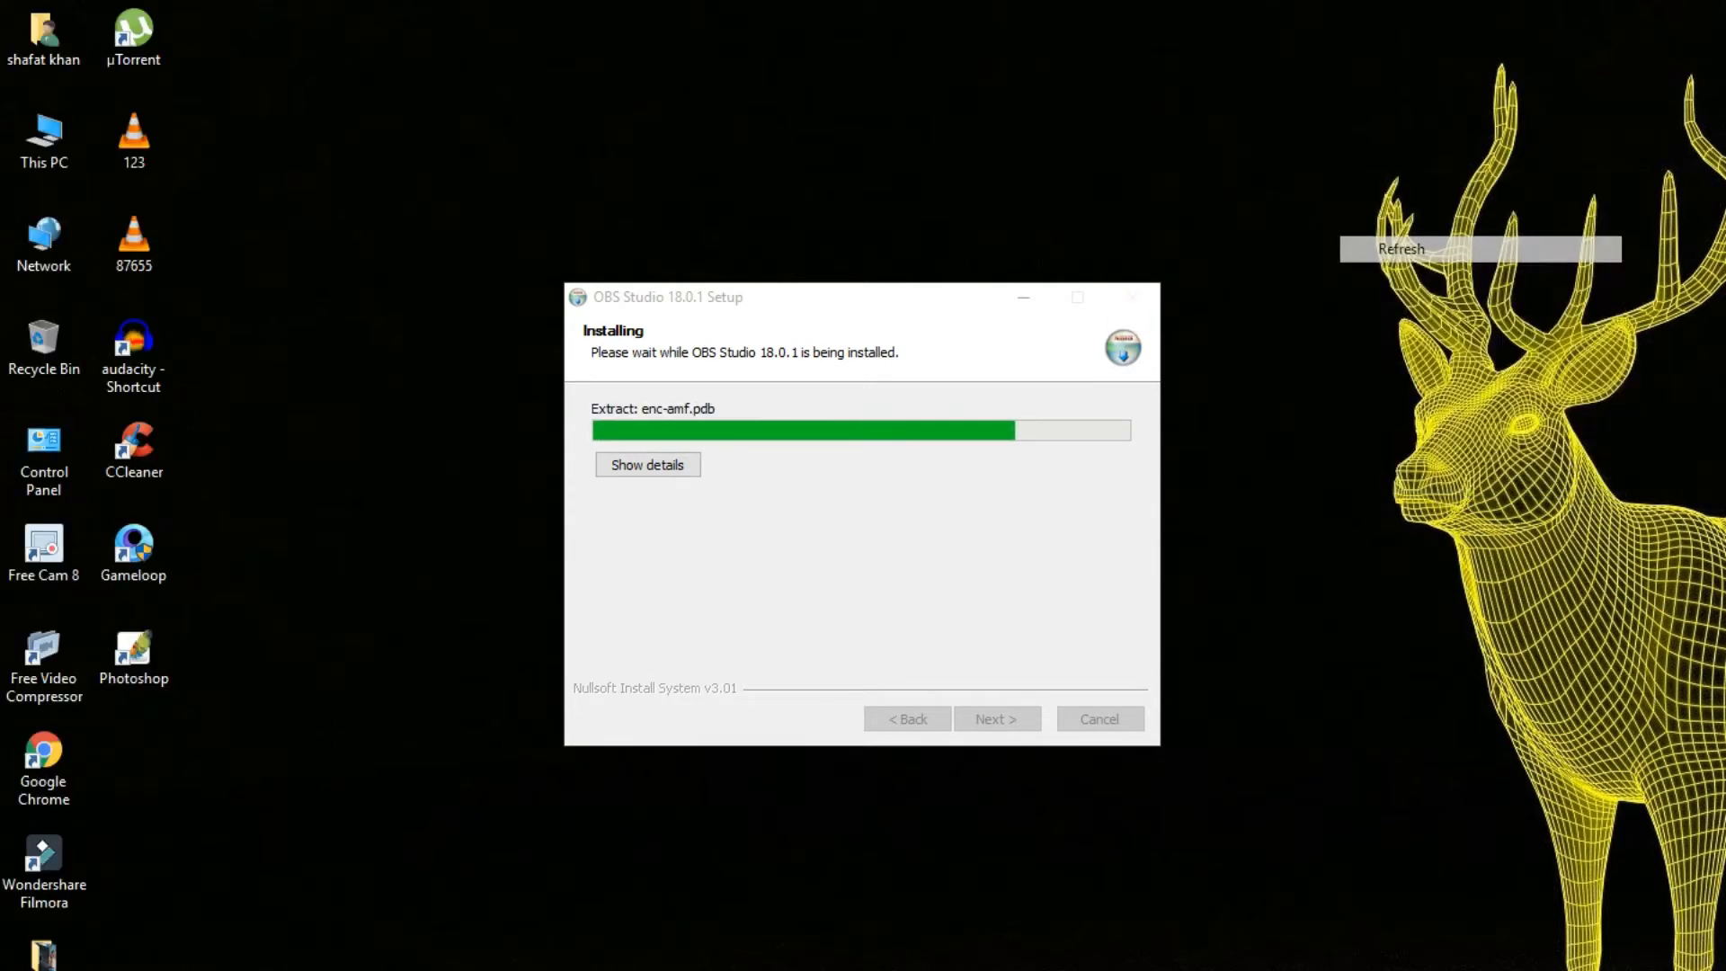
right_click(1329, 163)
left_click(1387, 237)
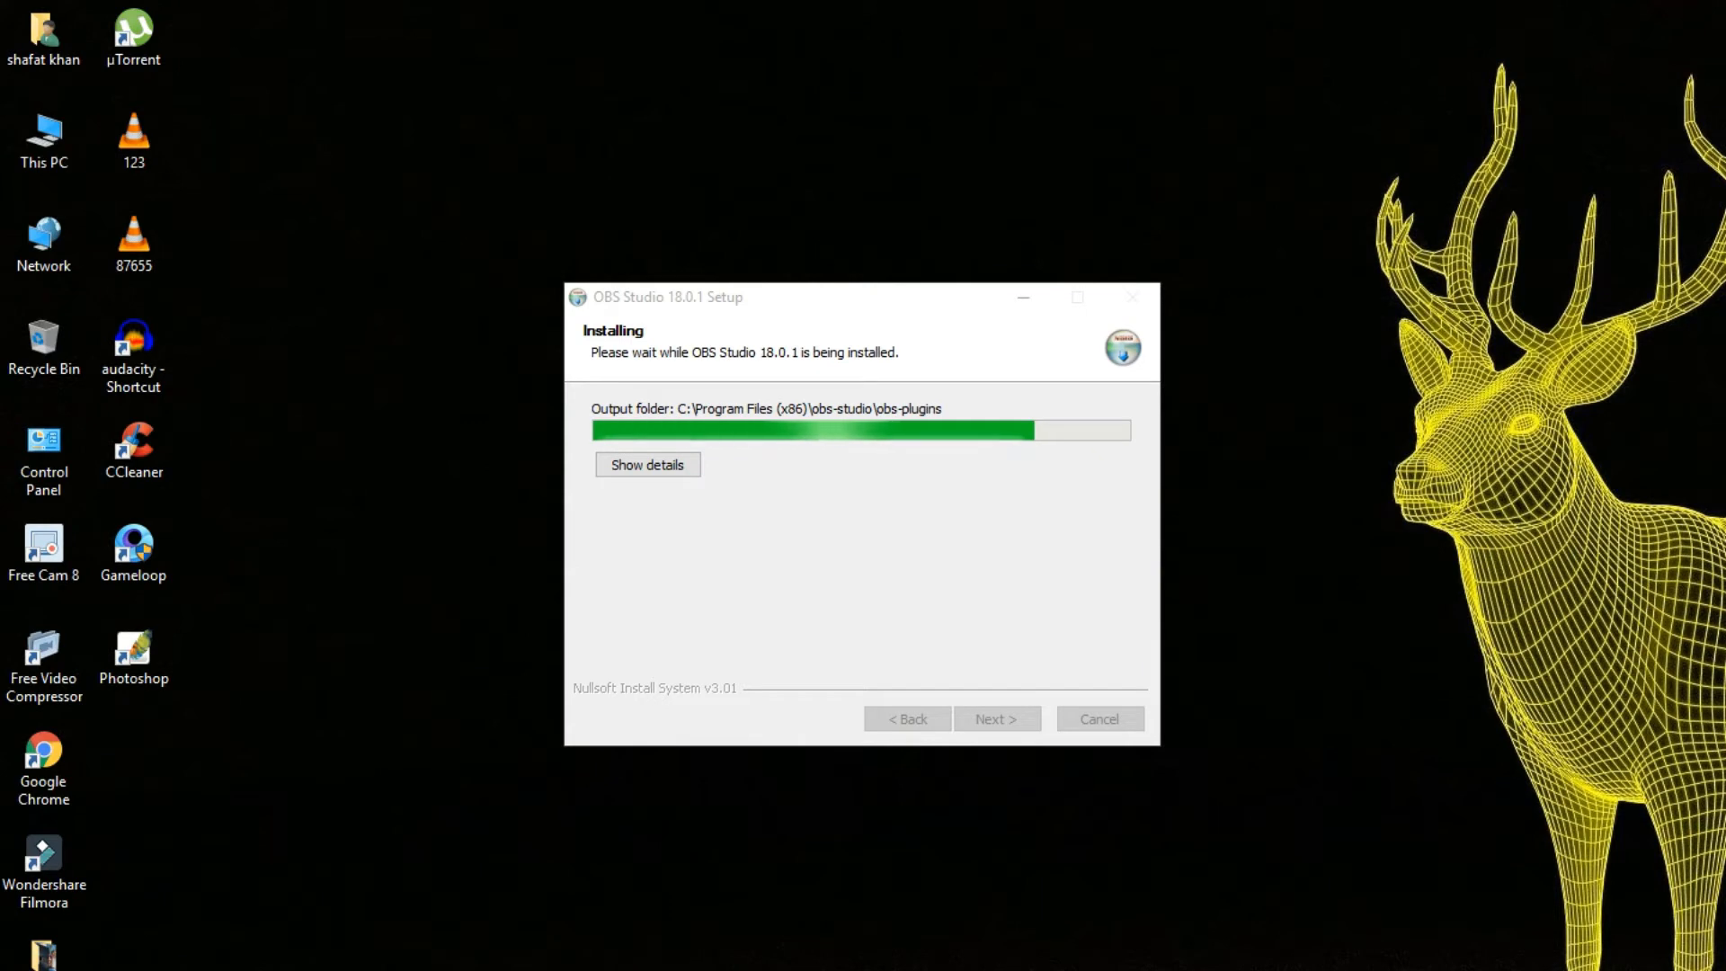
right_click(1264, 176)
left_click(1322, 246)
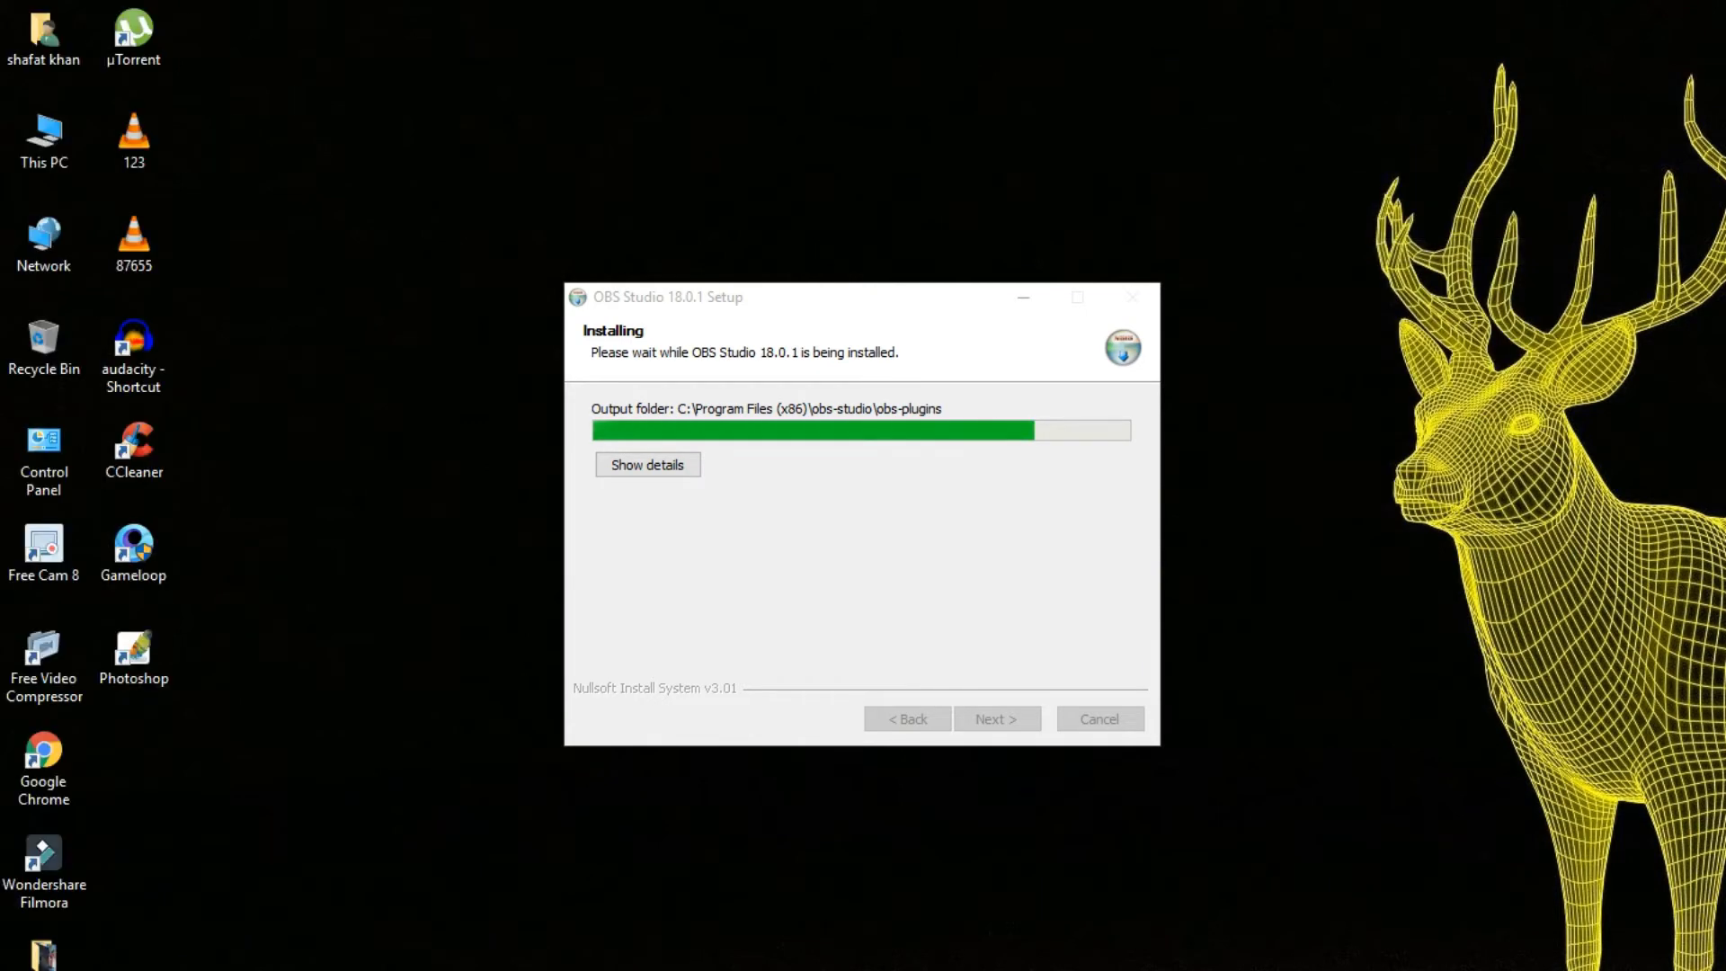
right_click(1259, 157)
left_click(1321, 228)
right_click(1293, 188)
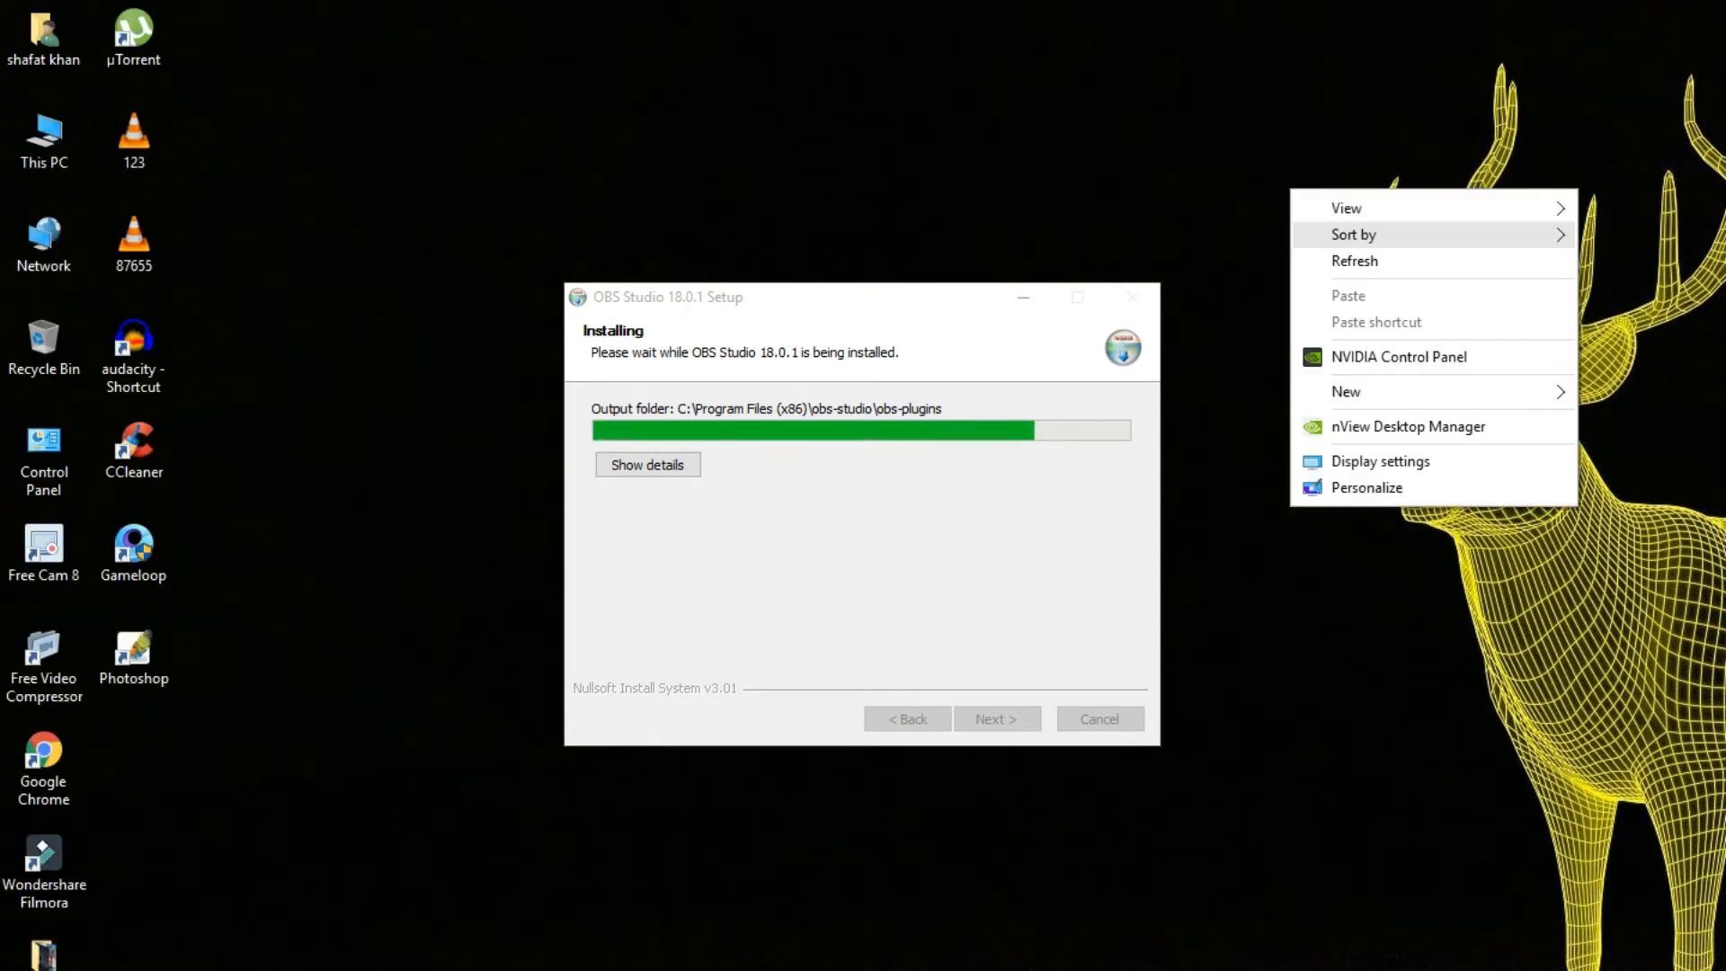
left_click(1353, 261)
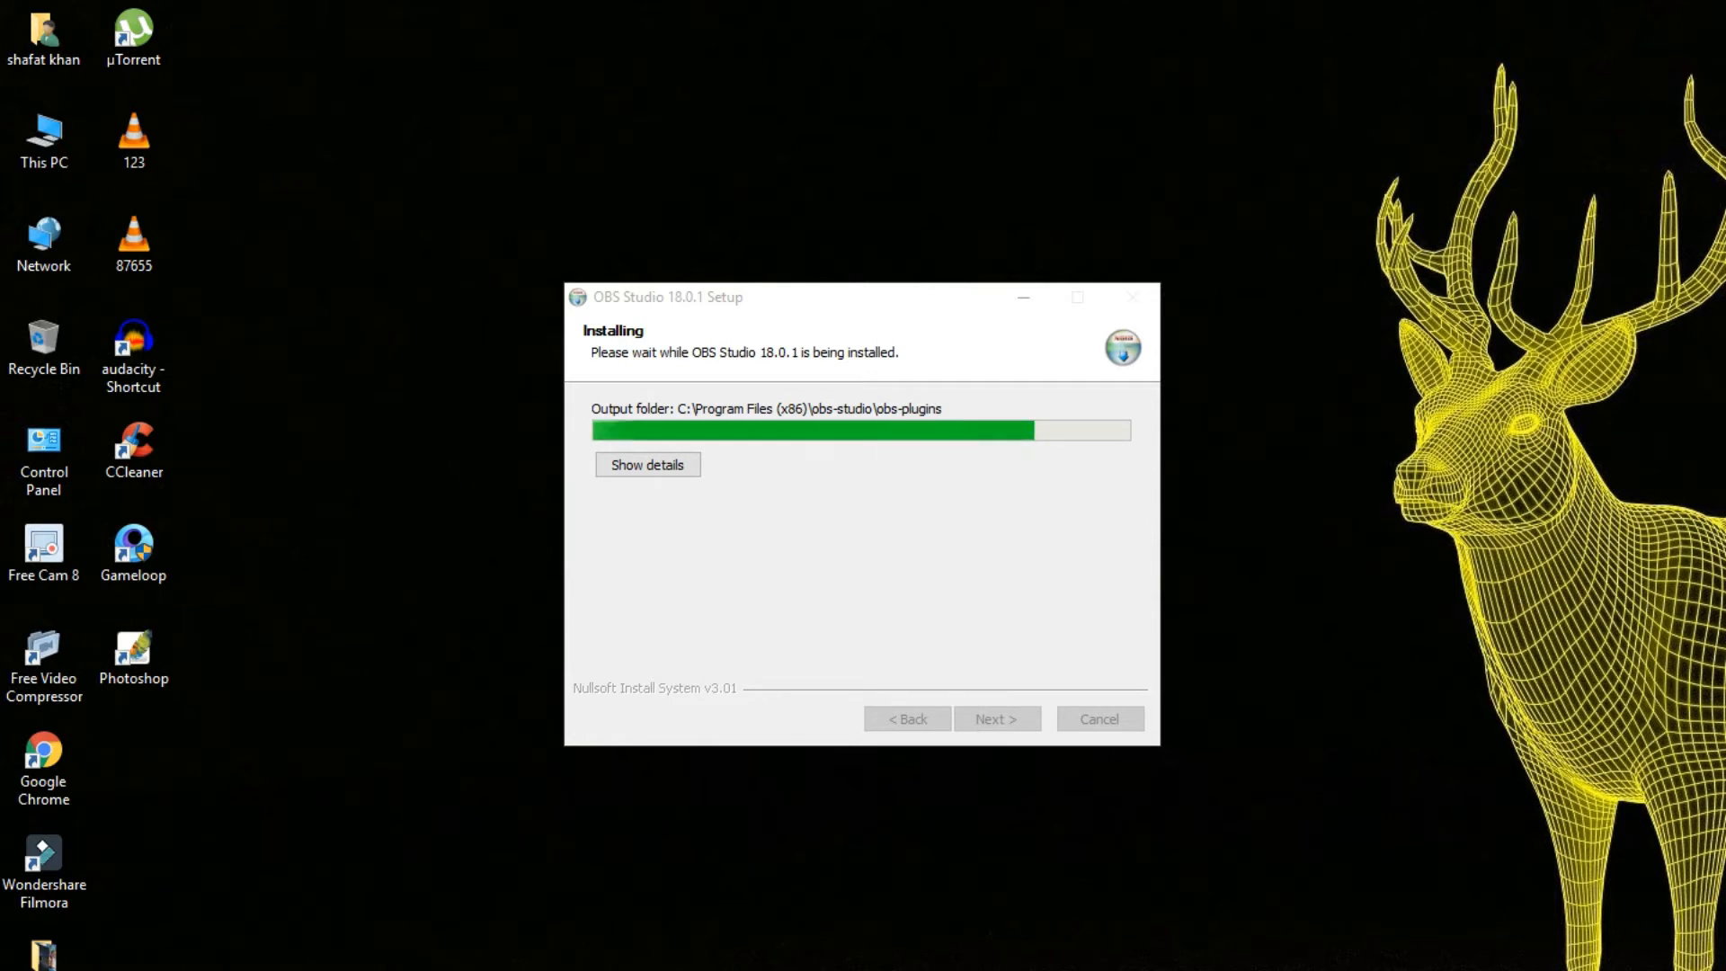
right_click(1317, 164)
left_click(1377, 234)
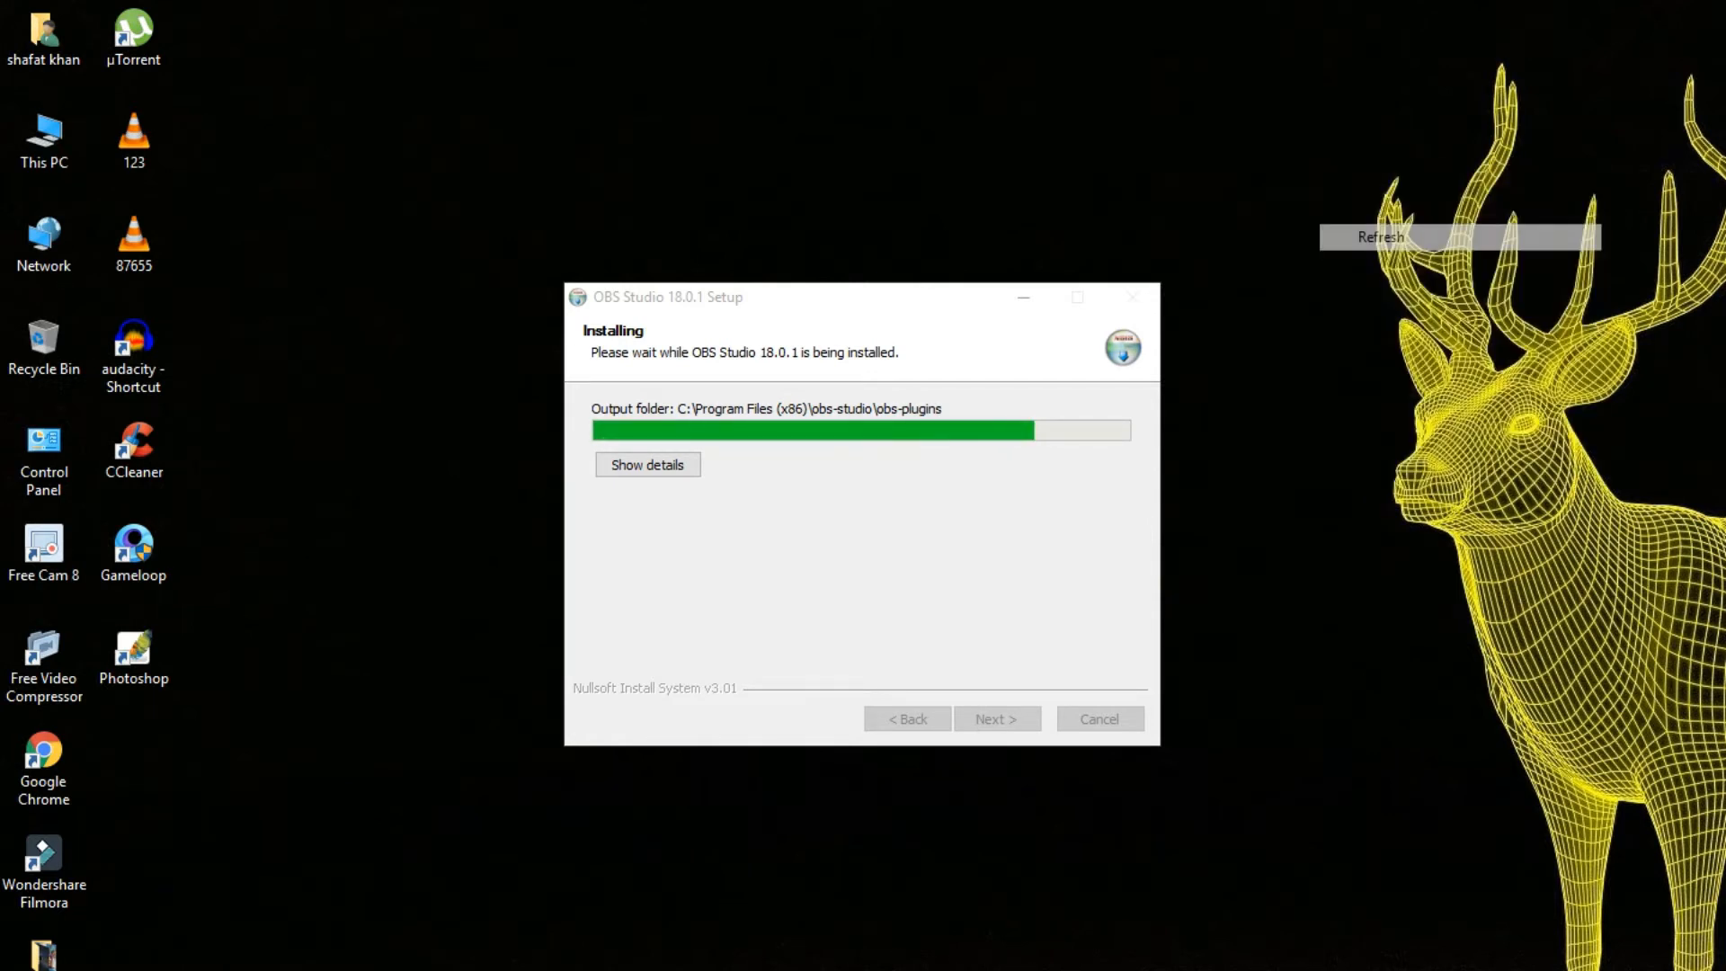
right_click(1308, 126)
left_click(1358, 196)
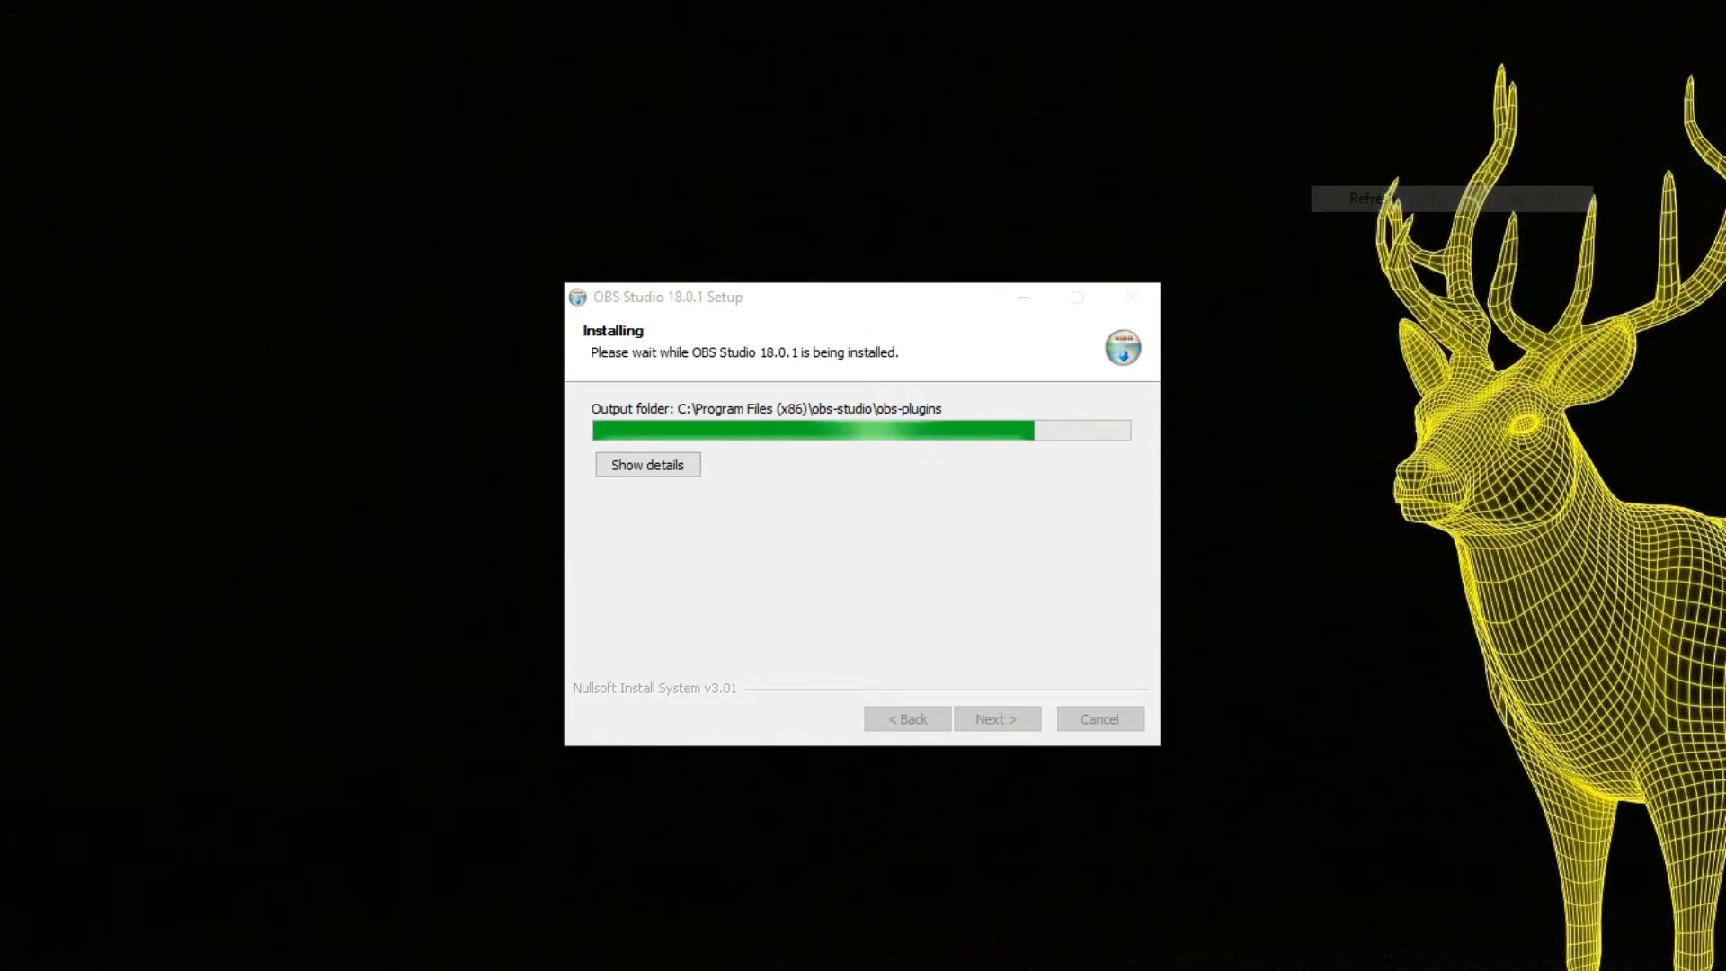
right_click(1297, 89)
left_click(1358, 160)
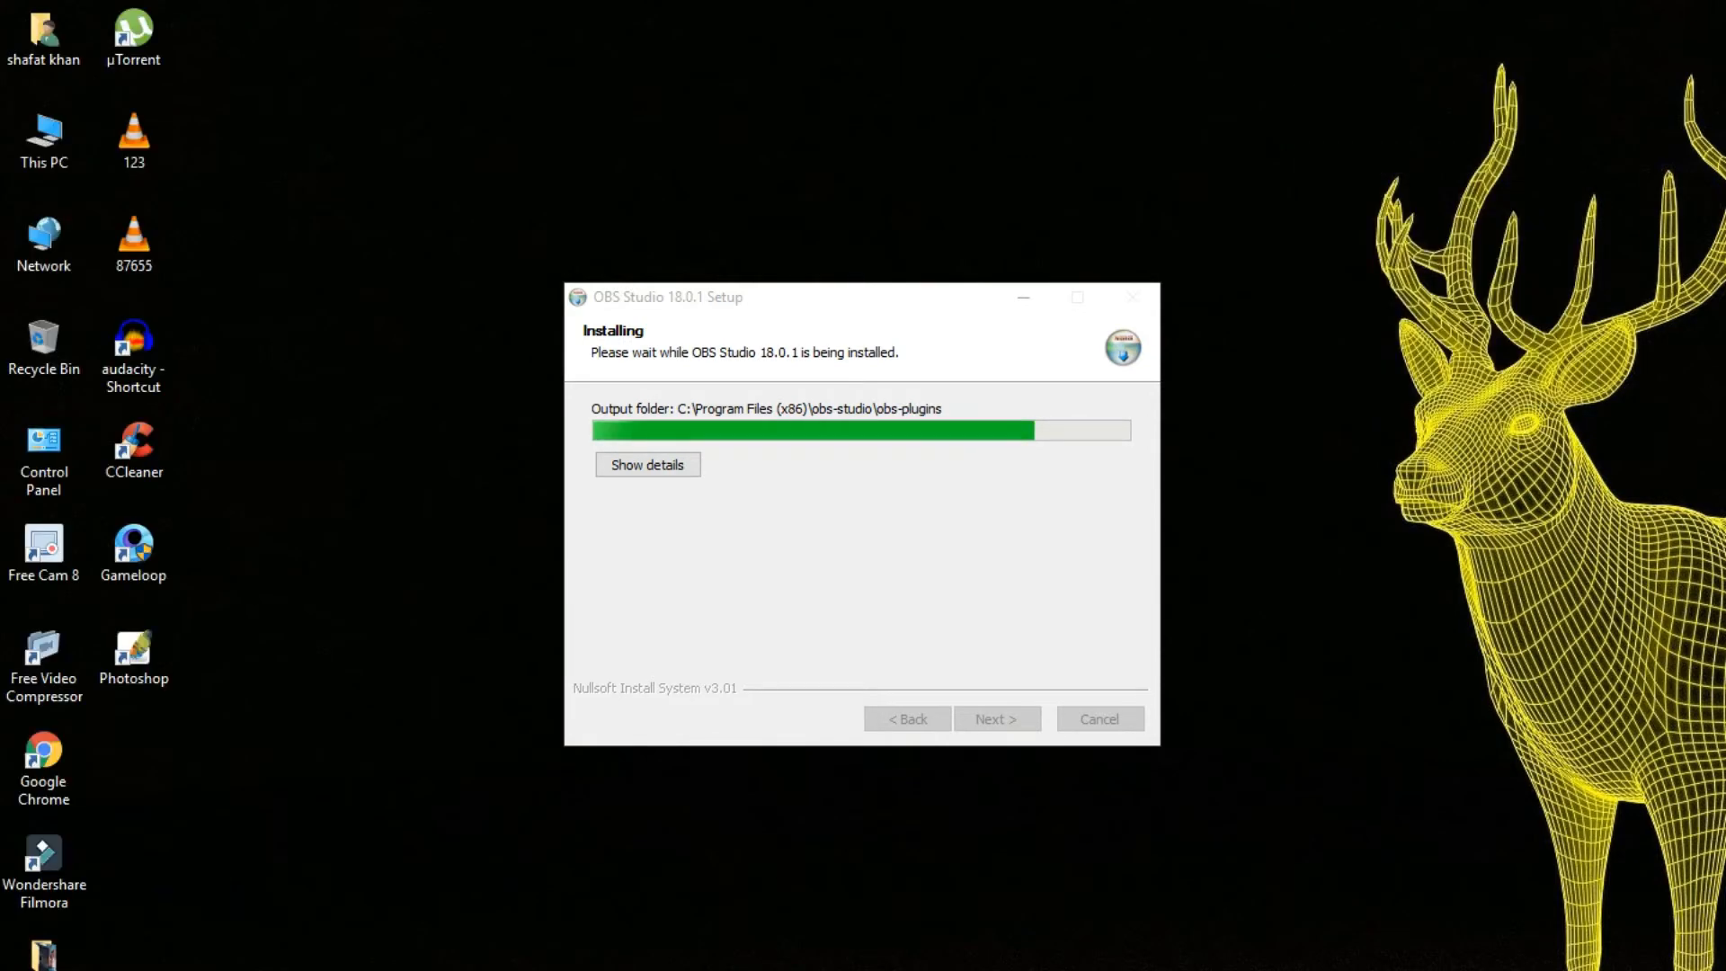
right_click(1298, 93)
left_click(1360, 165)
right_click(1270, 64)
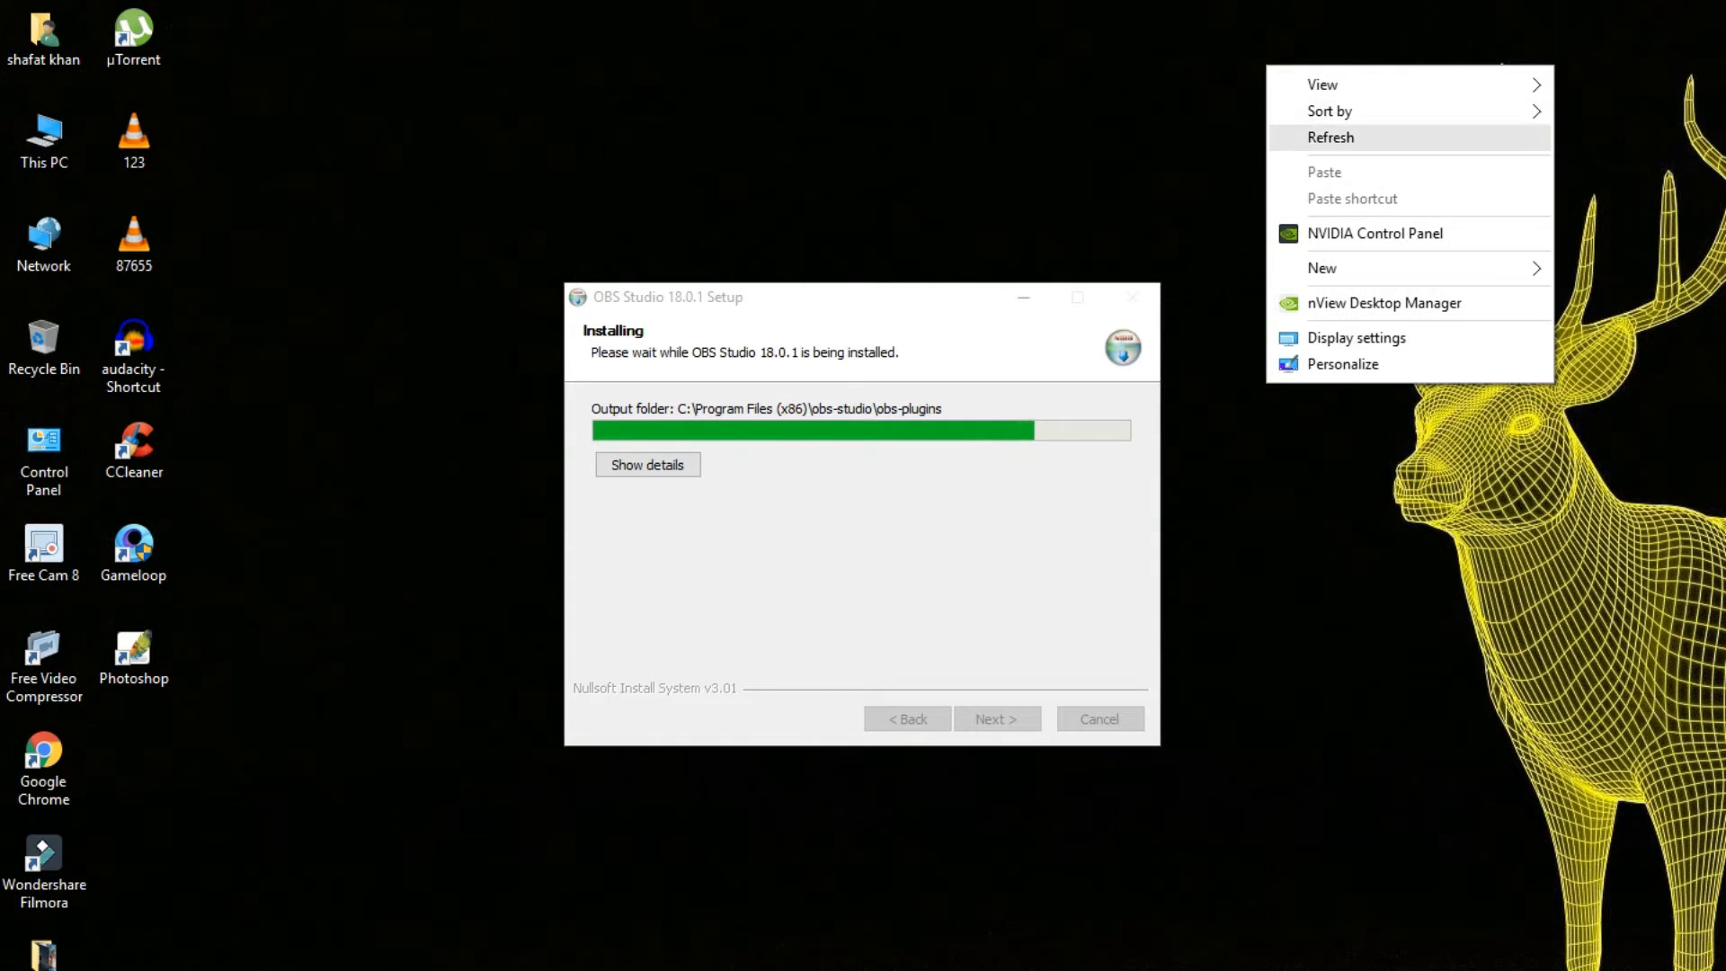
left_click(1339, 136)
right_click(1245, 83)
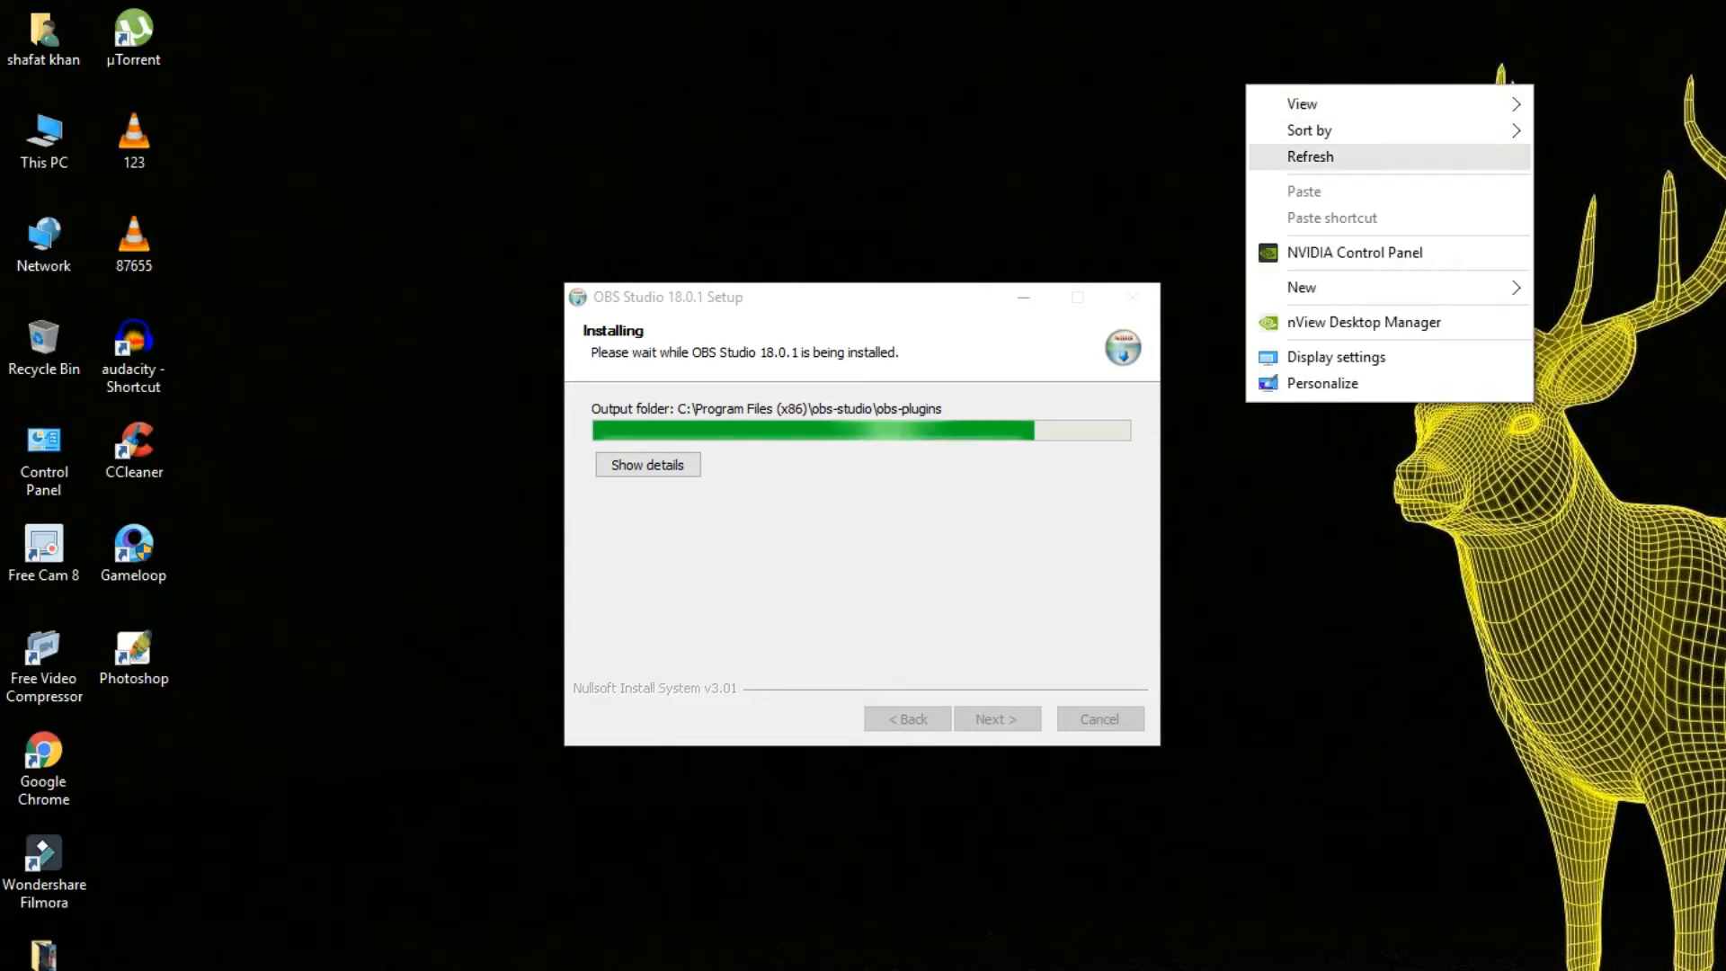
left_click(1304, 154)
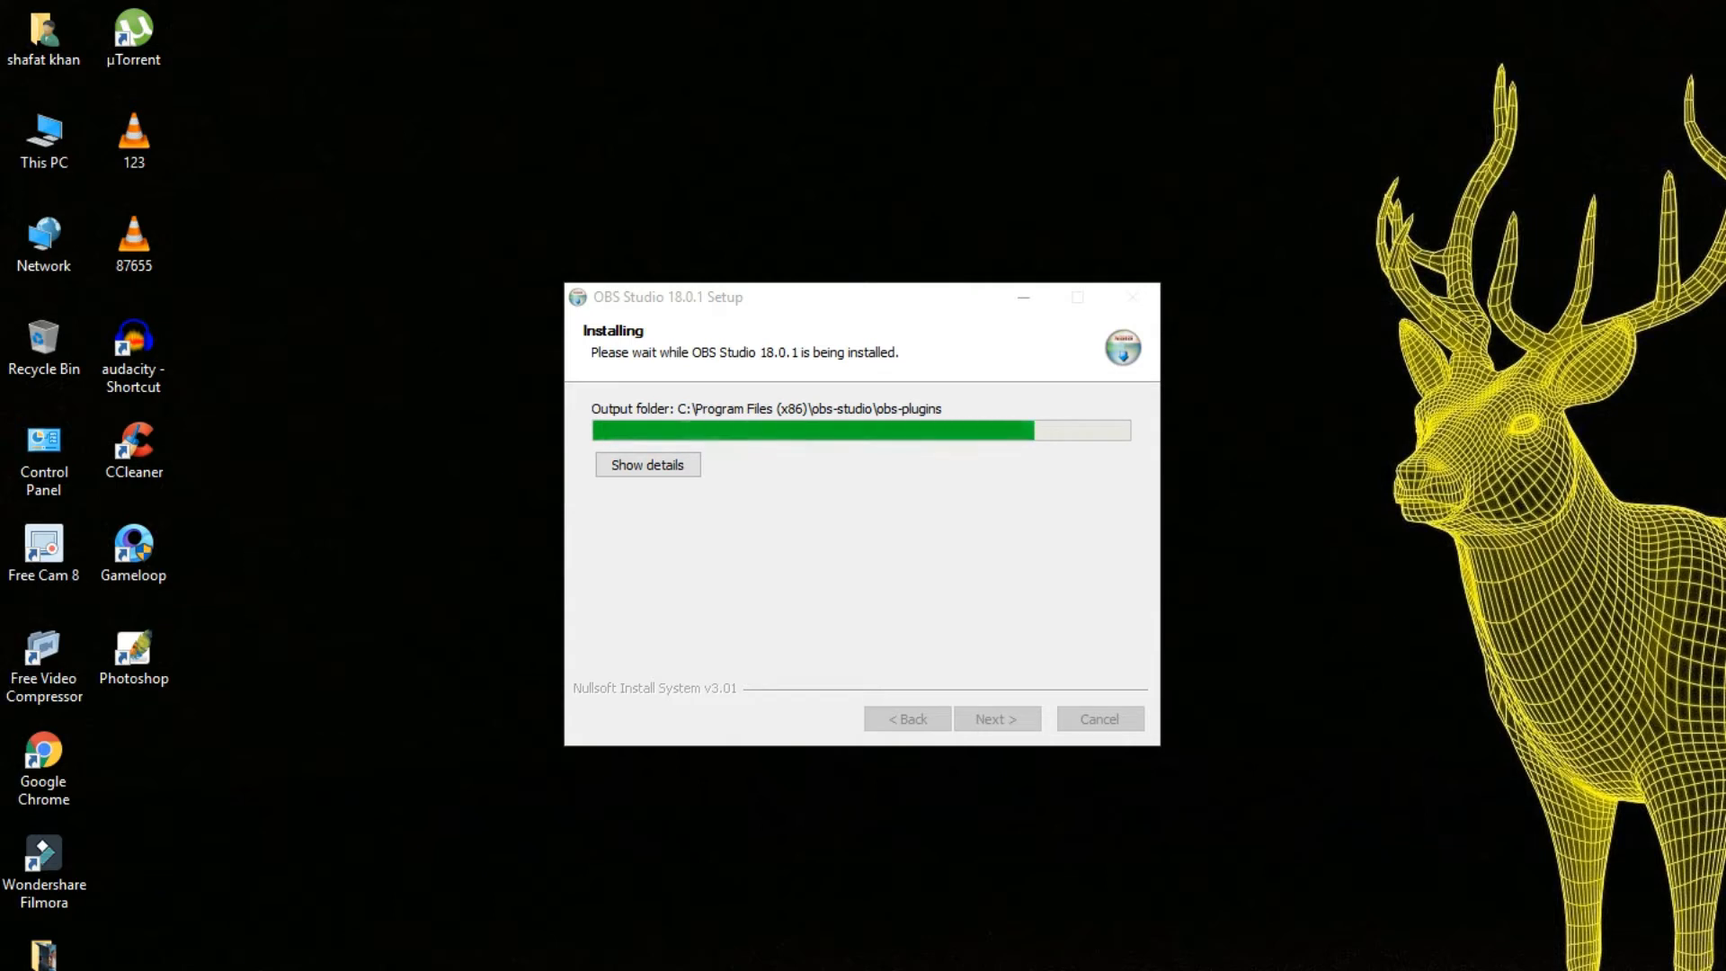
right_click(1304, 100)
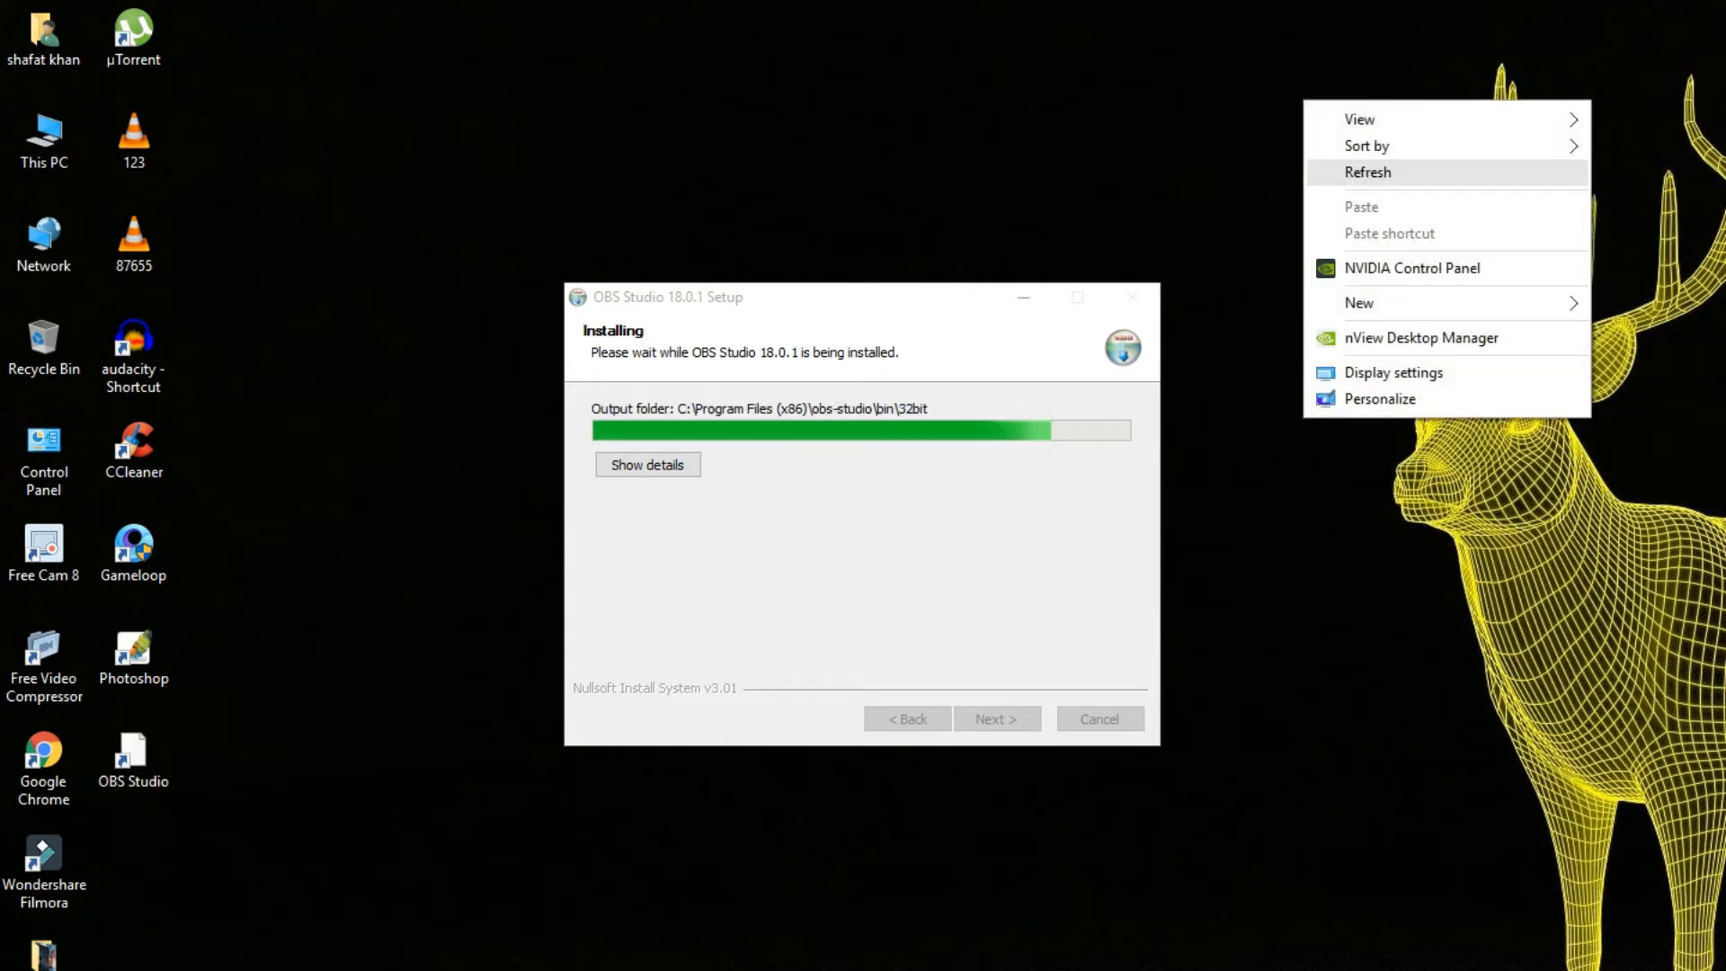
left_click(1368, 171)
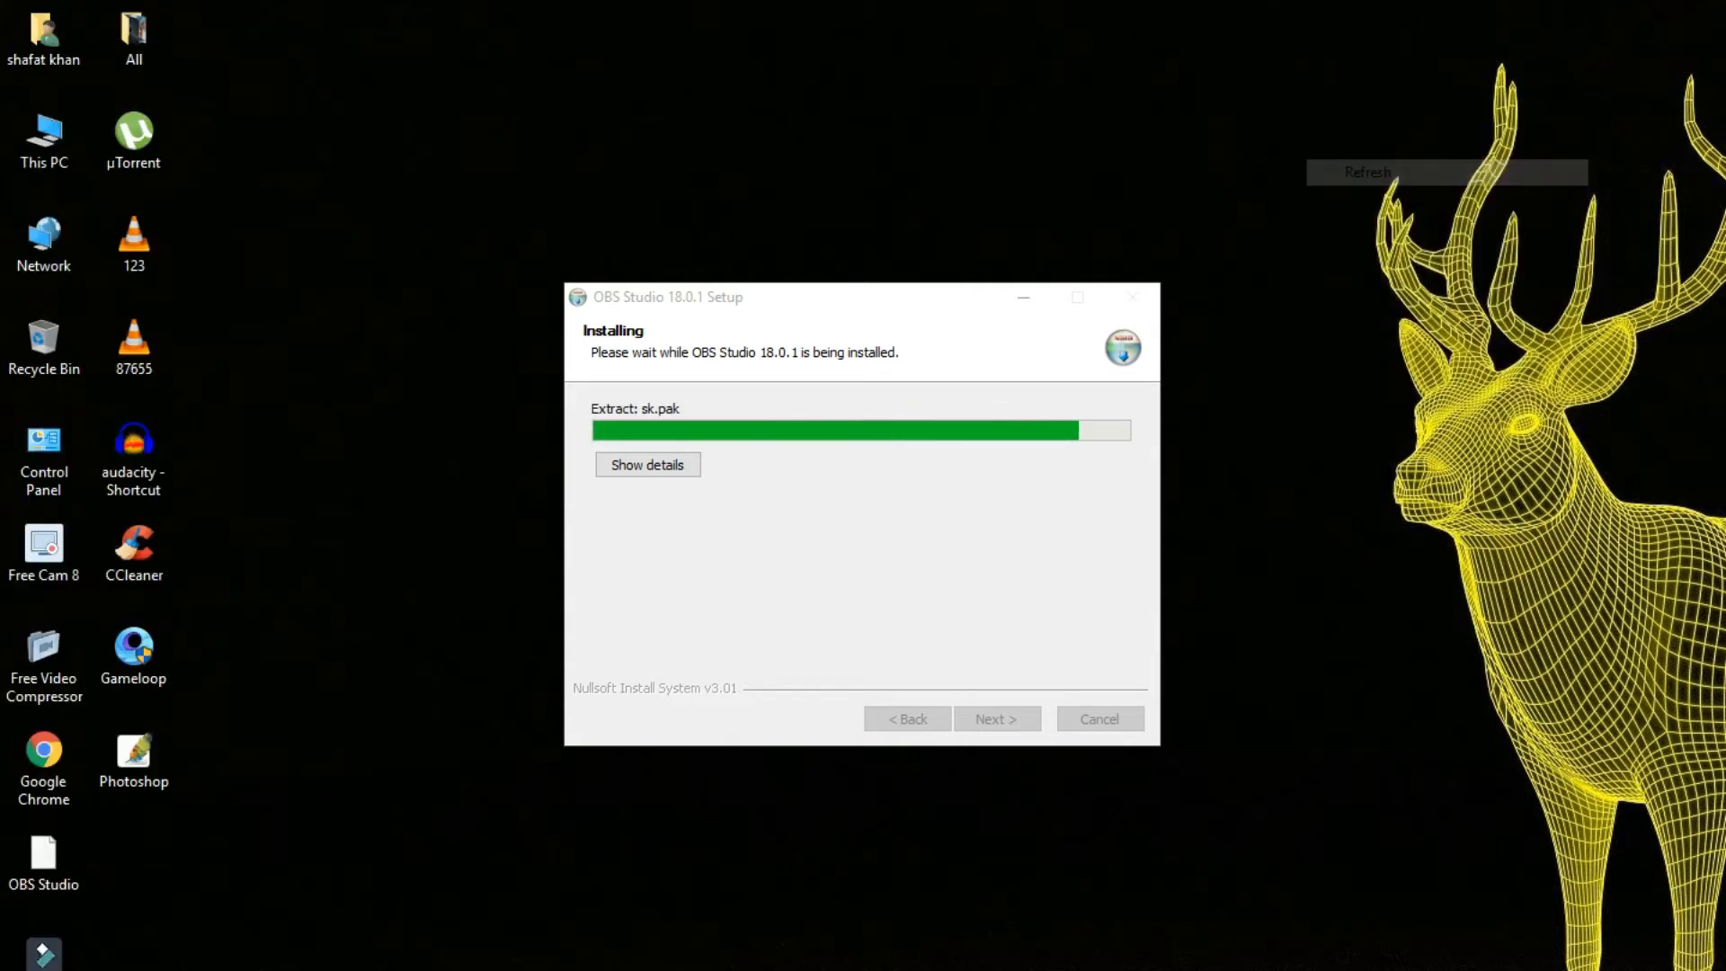
right_click(1269, 88)
left_click(1334, 160)
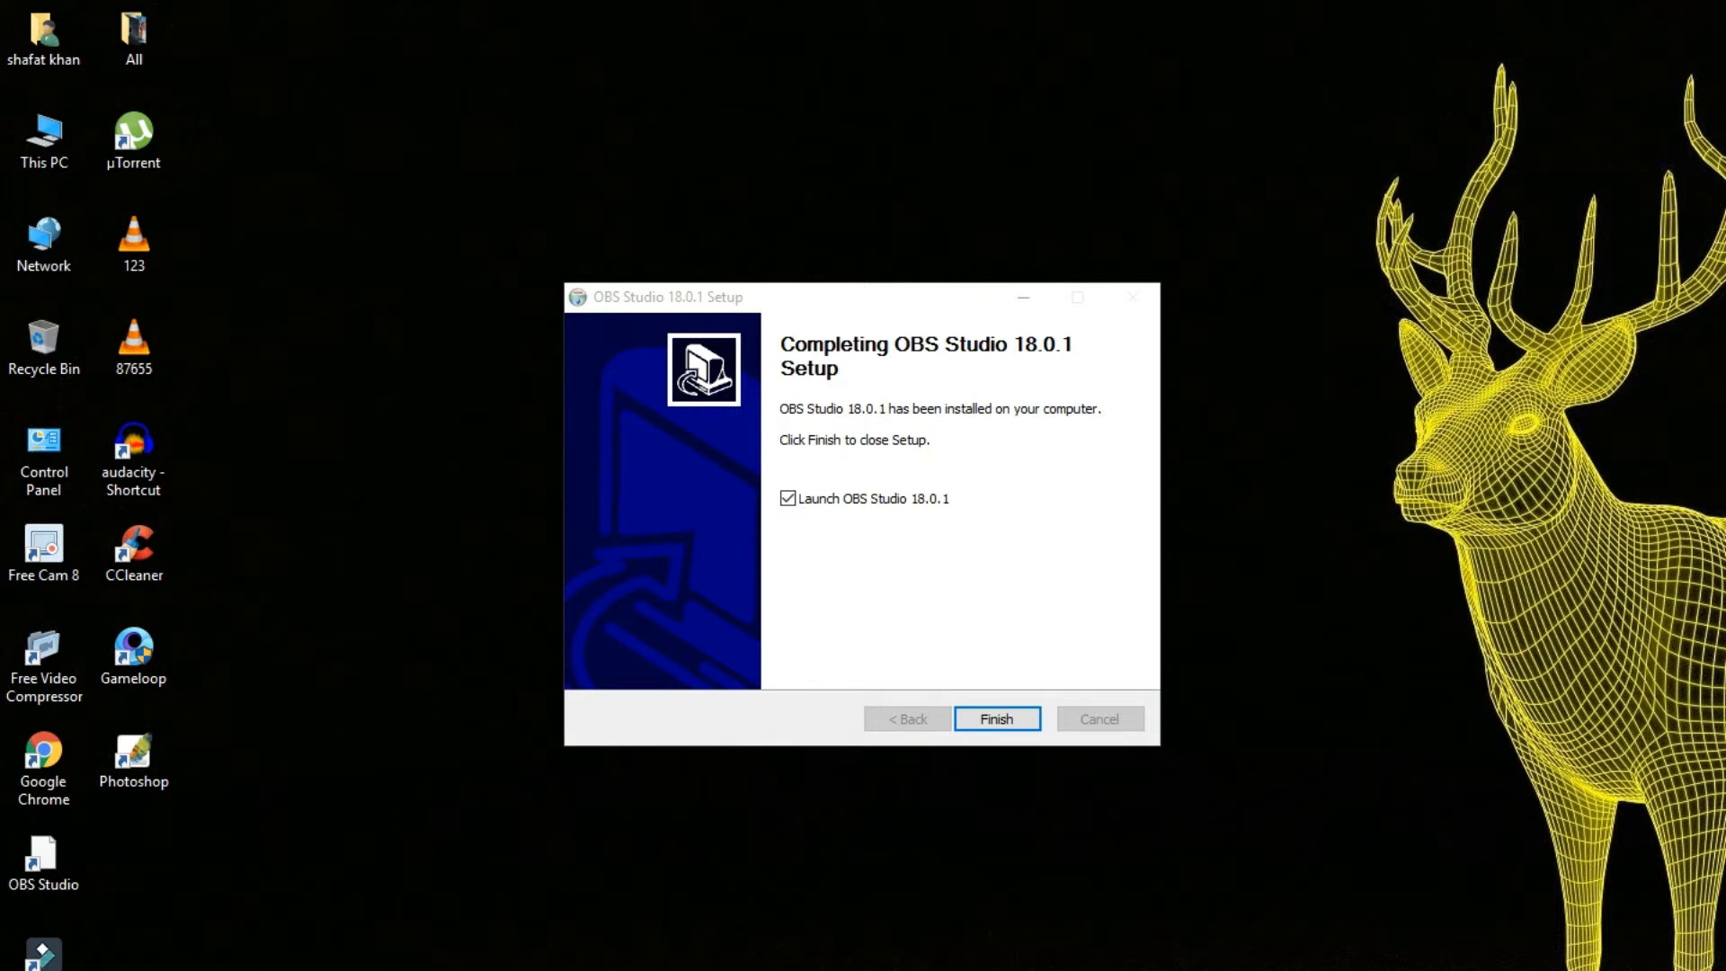
Finish the OBS Studio 18.0.1 setup with the option to launch the program enabled.
left_click(997, 719)
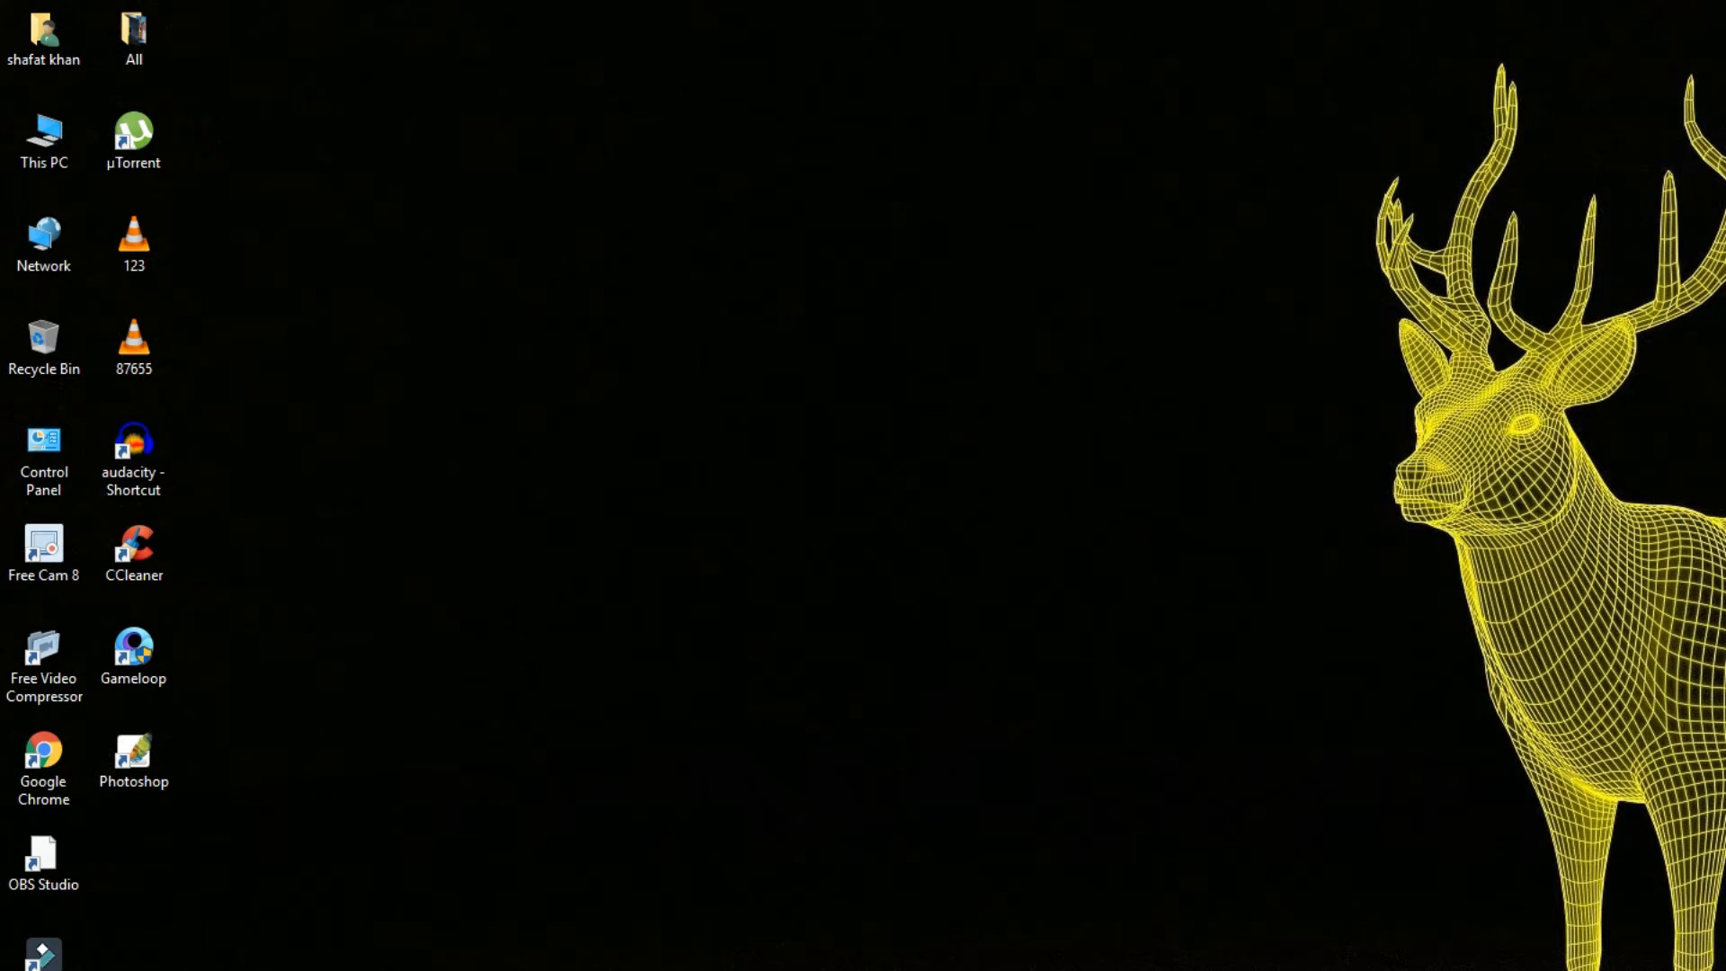
right_click(536, 100)
left_click(601, 172)
right_click(493, 495)
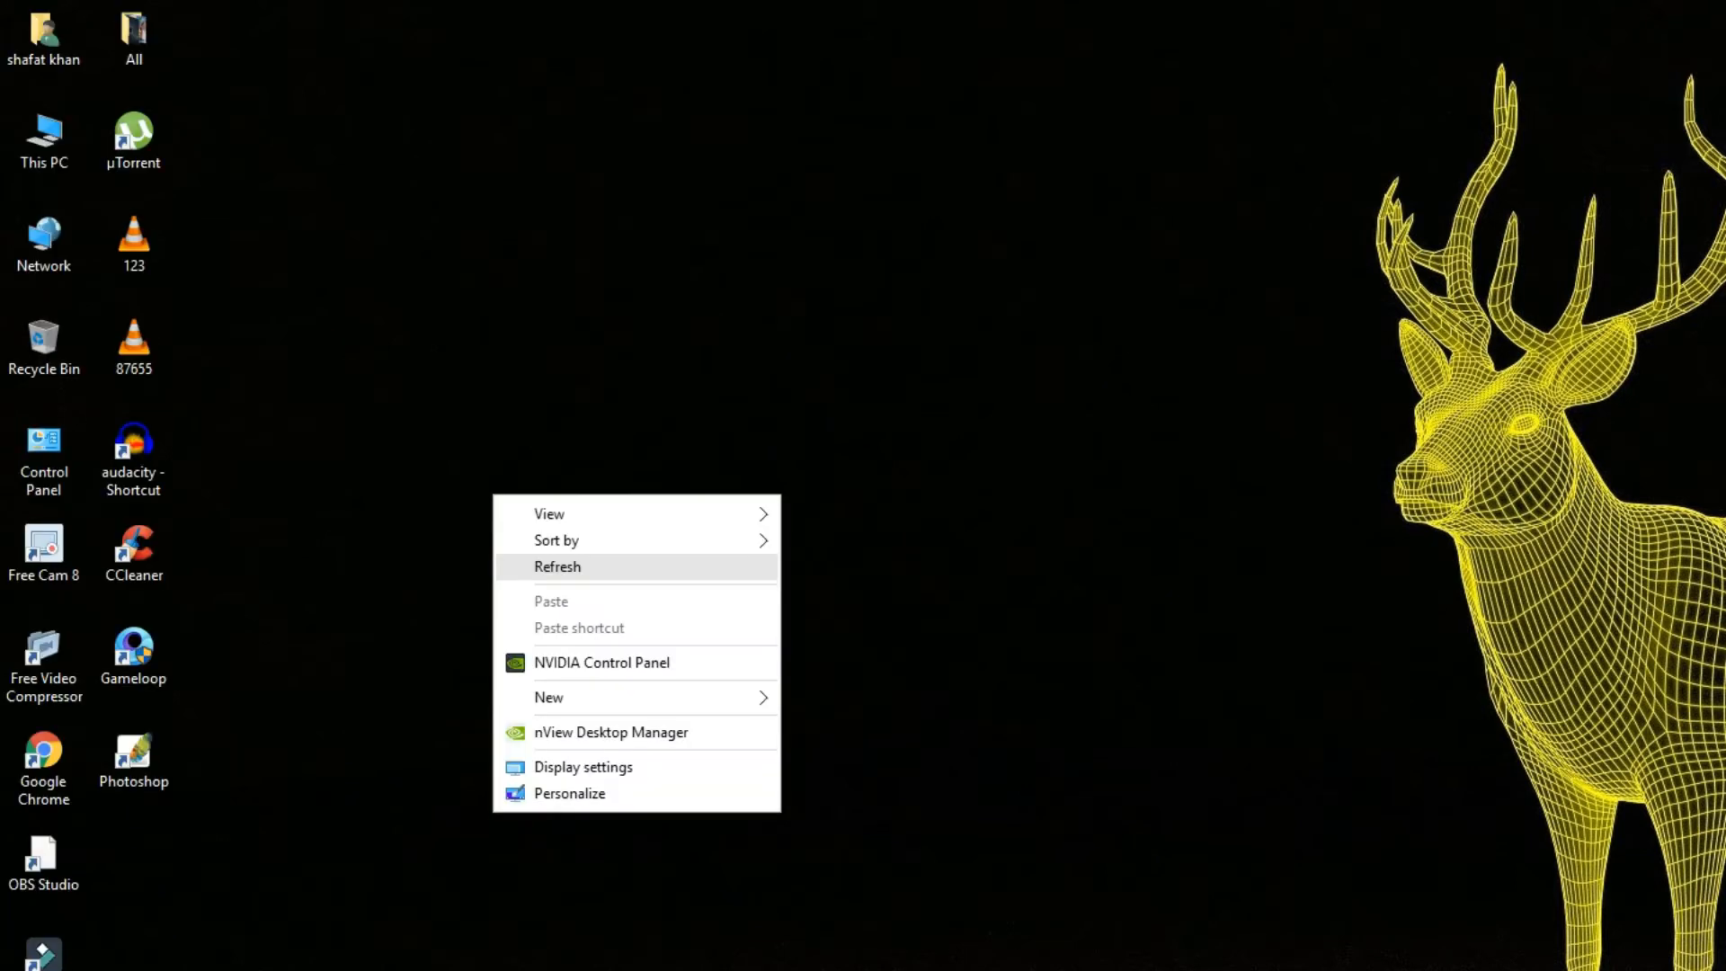
left_click(558, 566)
right_click(547, 565)
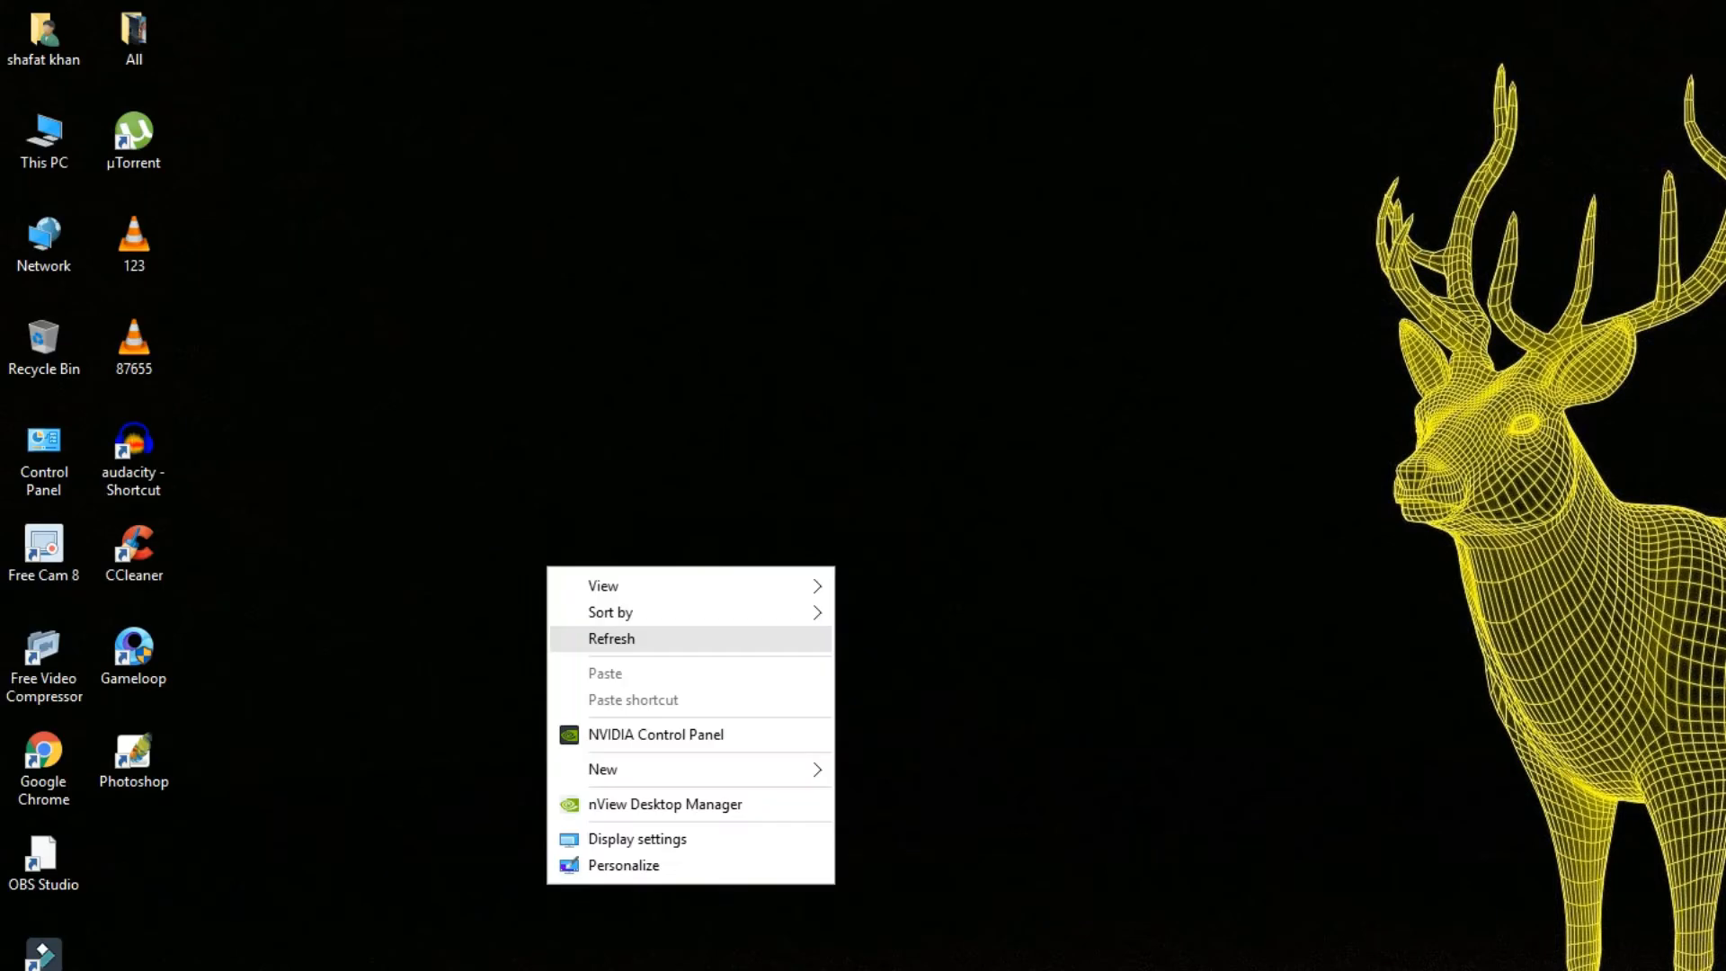
left_click(589, 639)
right_click(580, 626)
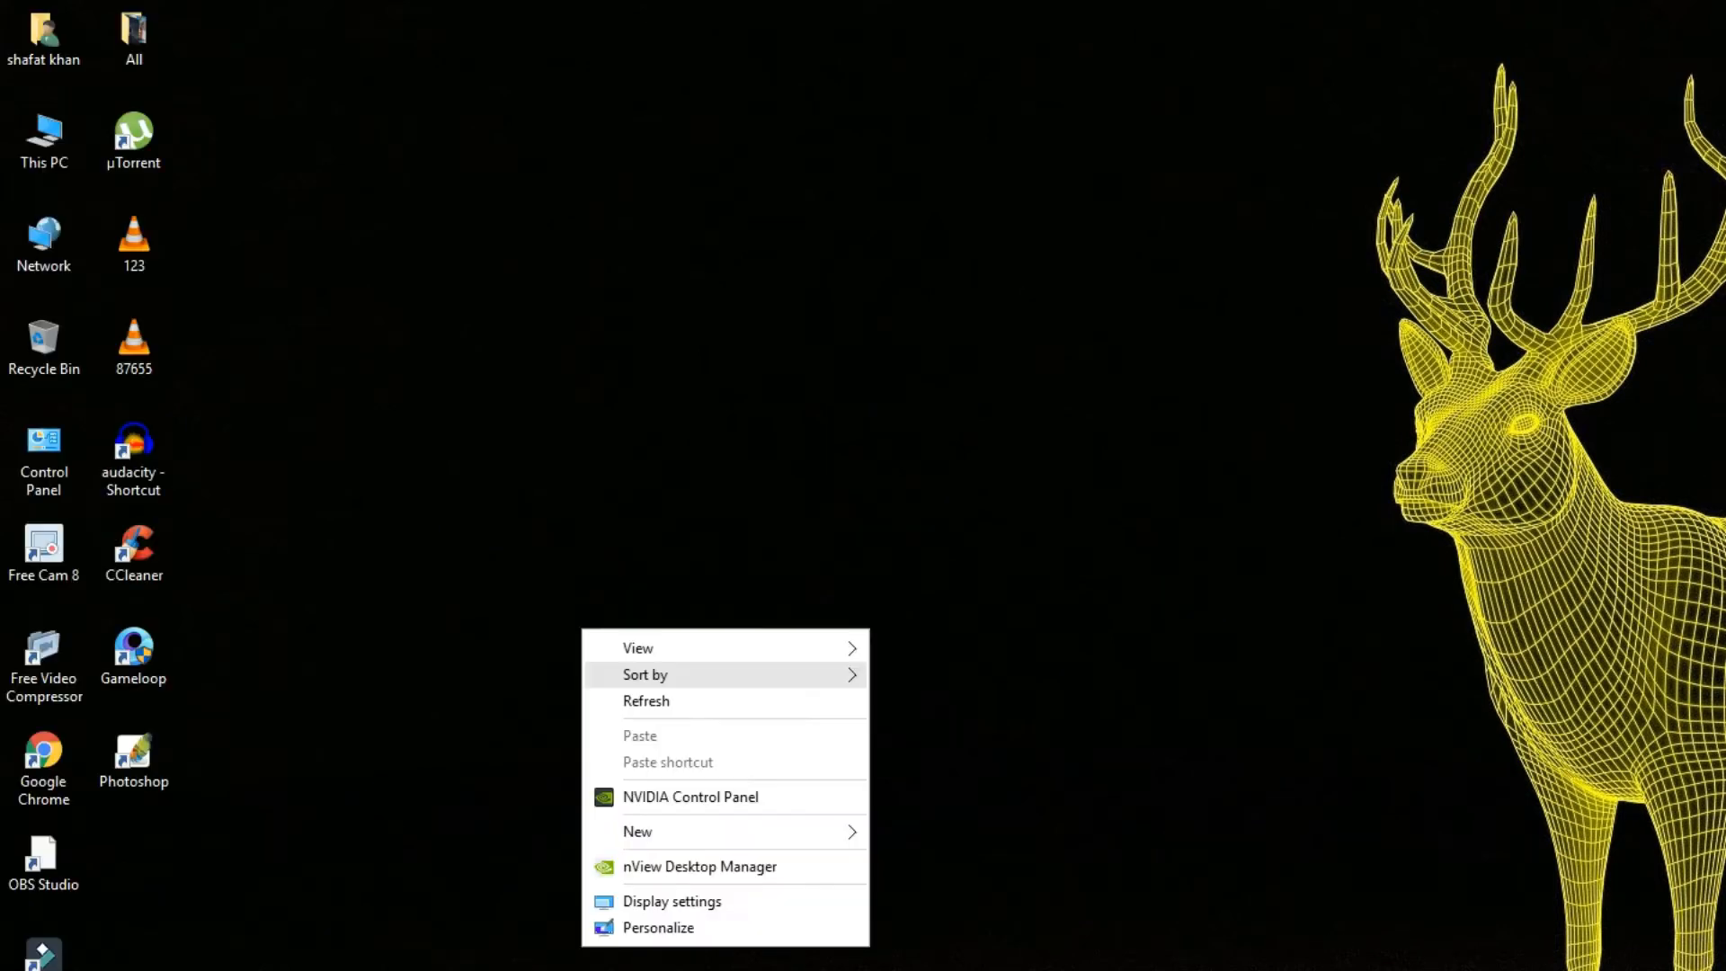
left_click(629, 699)
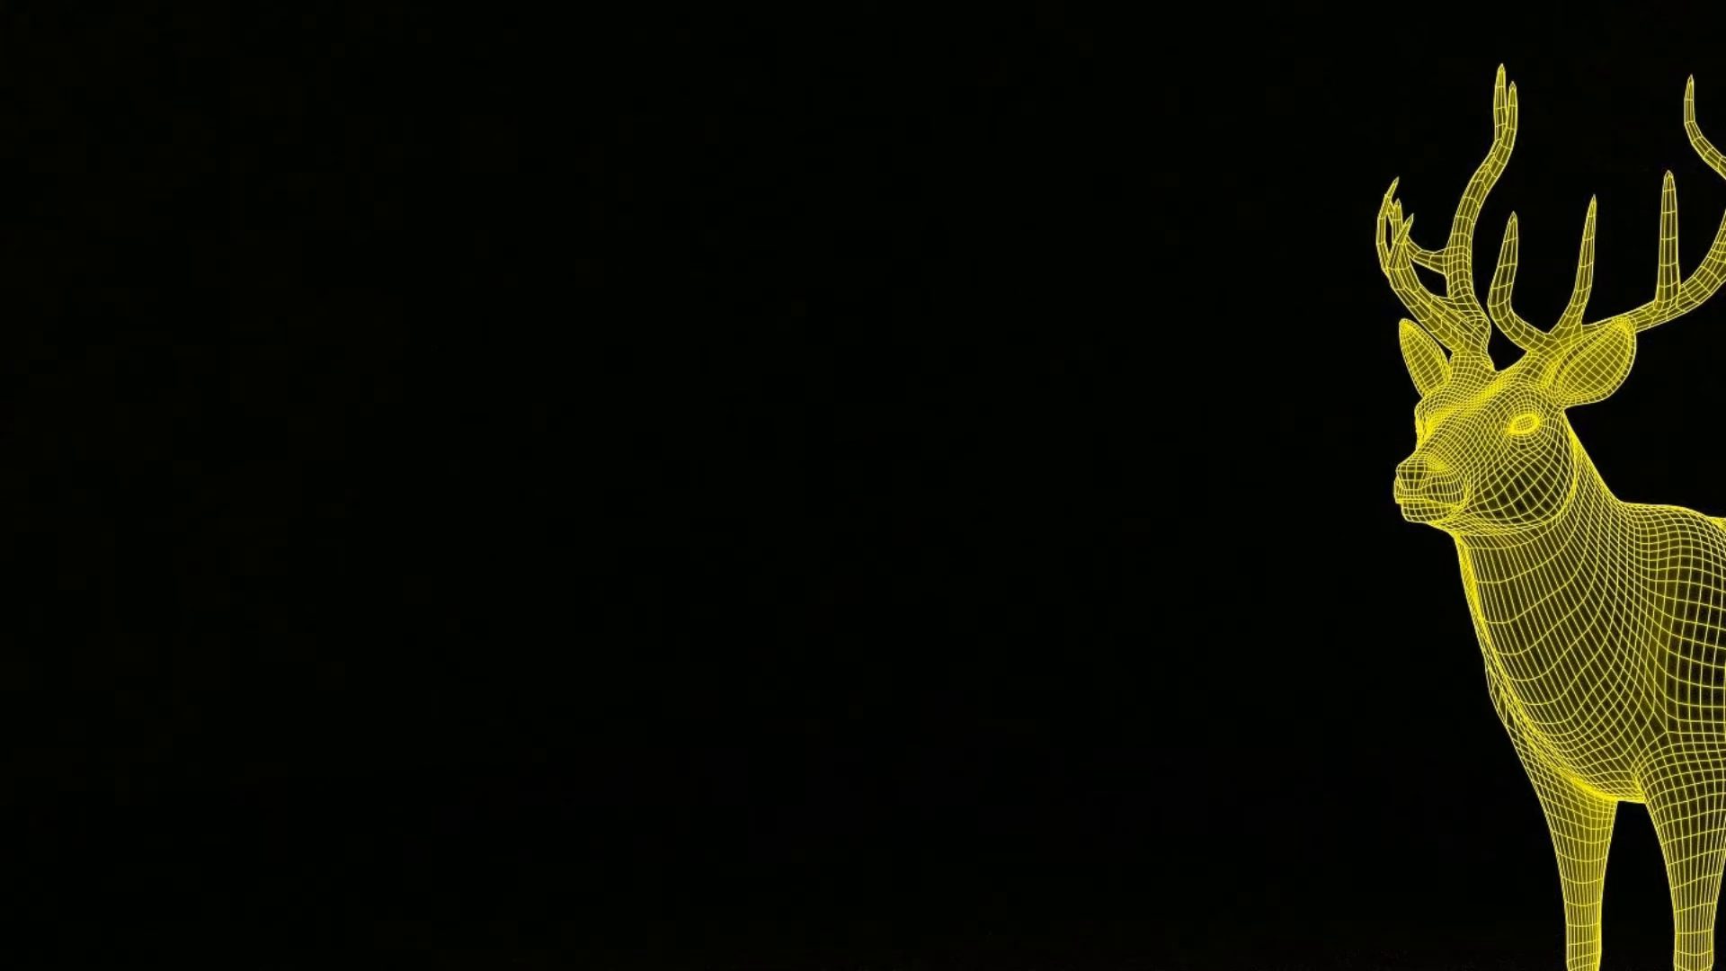
right_click(650, 284)
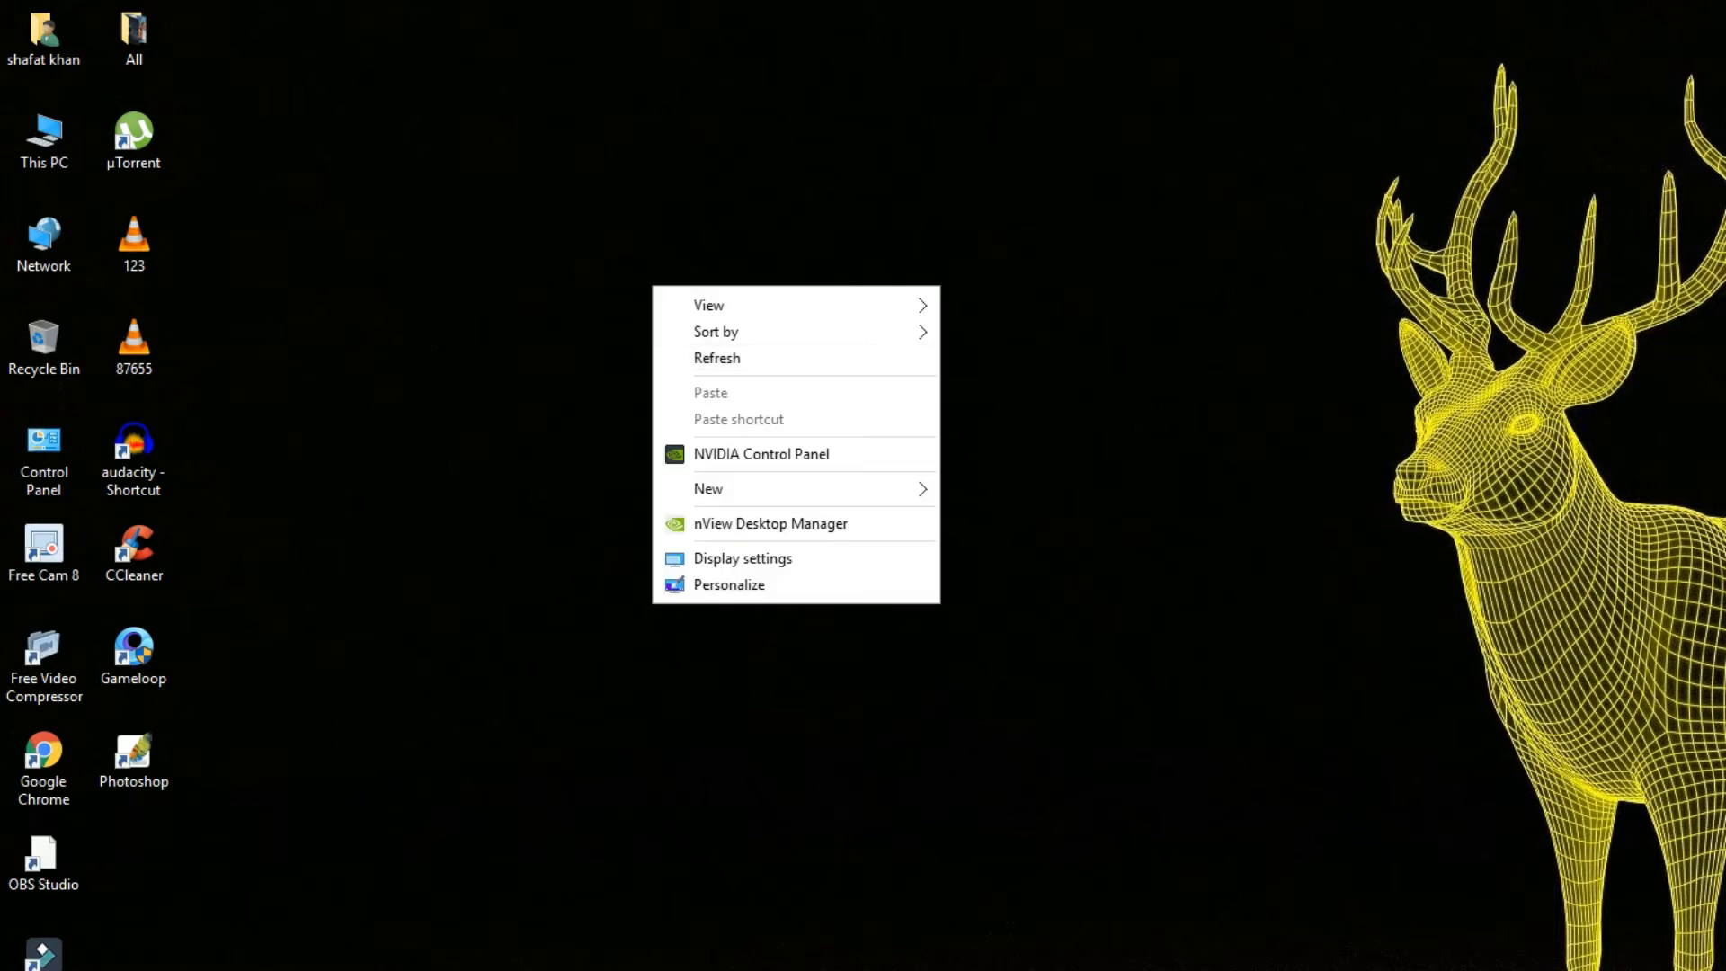
left_click(701, 359)
right_click(707, 364)
left_click(739, 433)
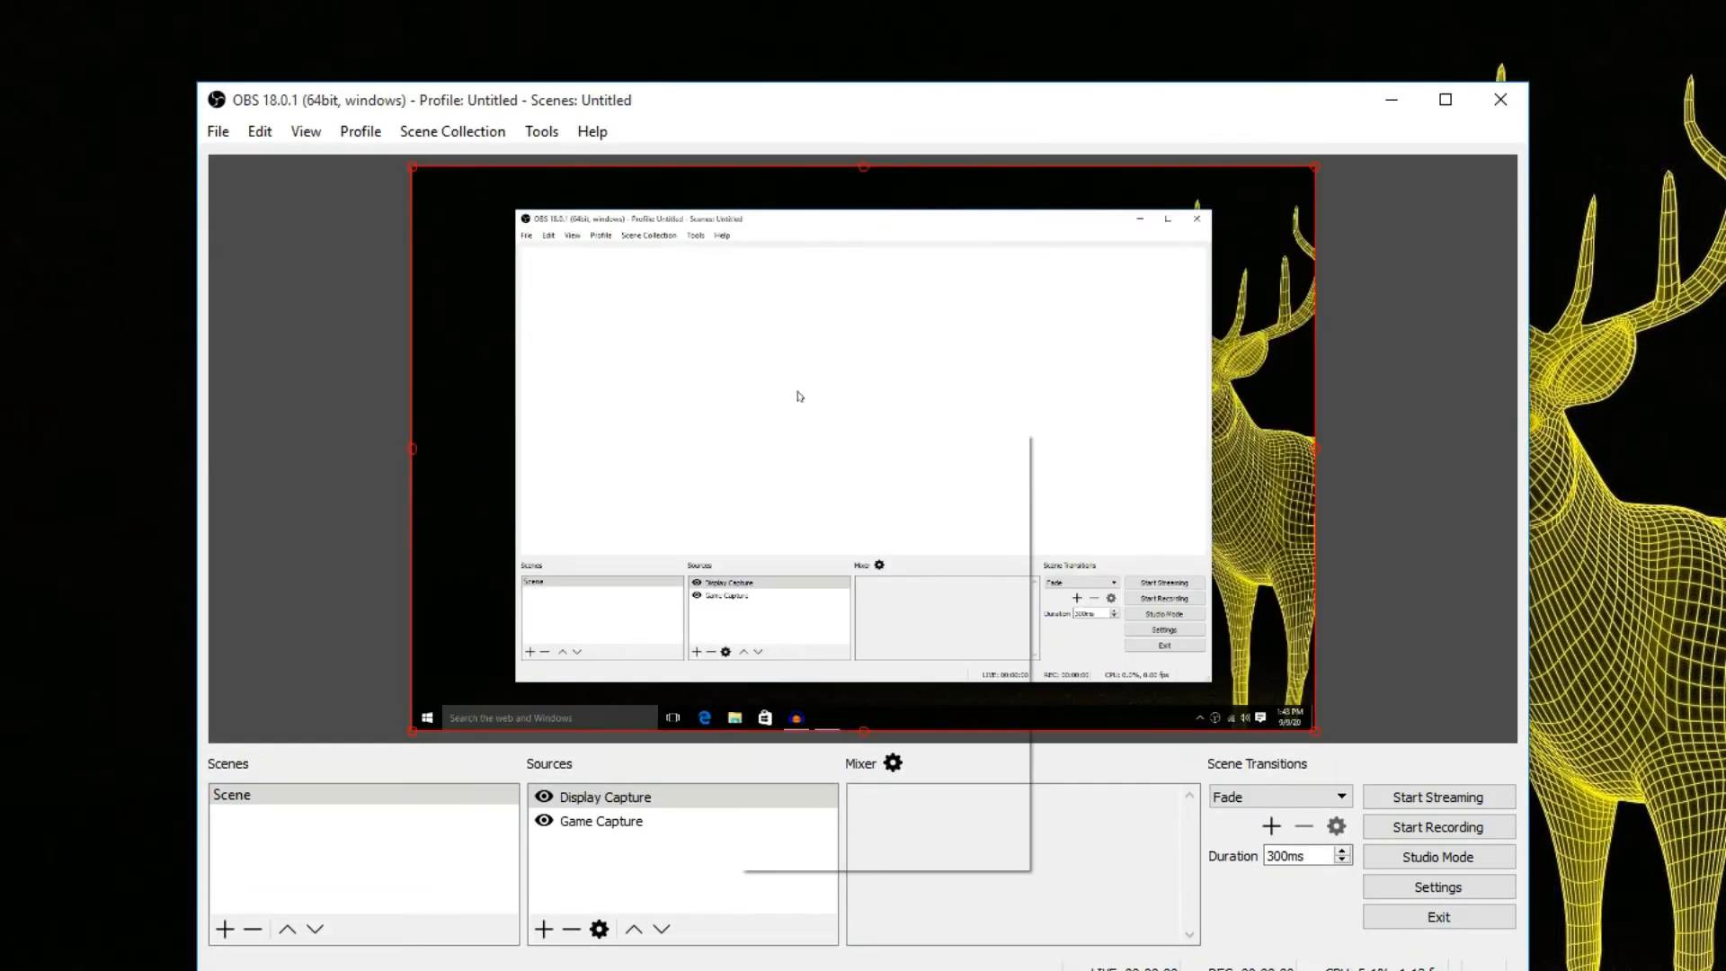
Dismiss the new update notice and remove the Display Capture and Game Capture sources from the scene.
right_click(737, 430)
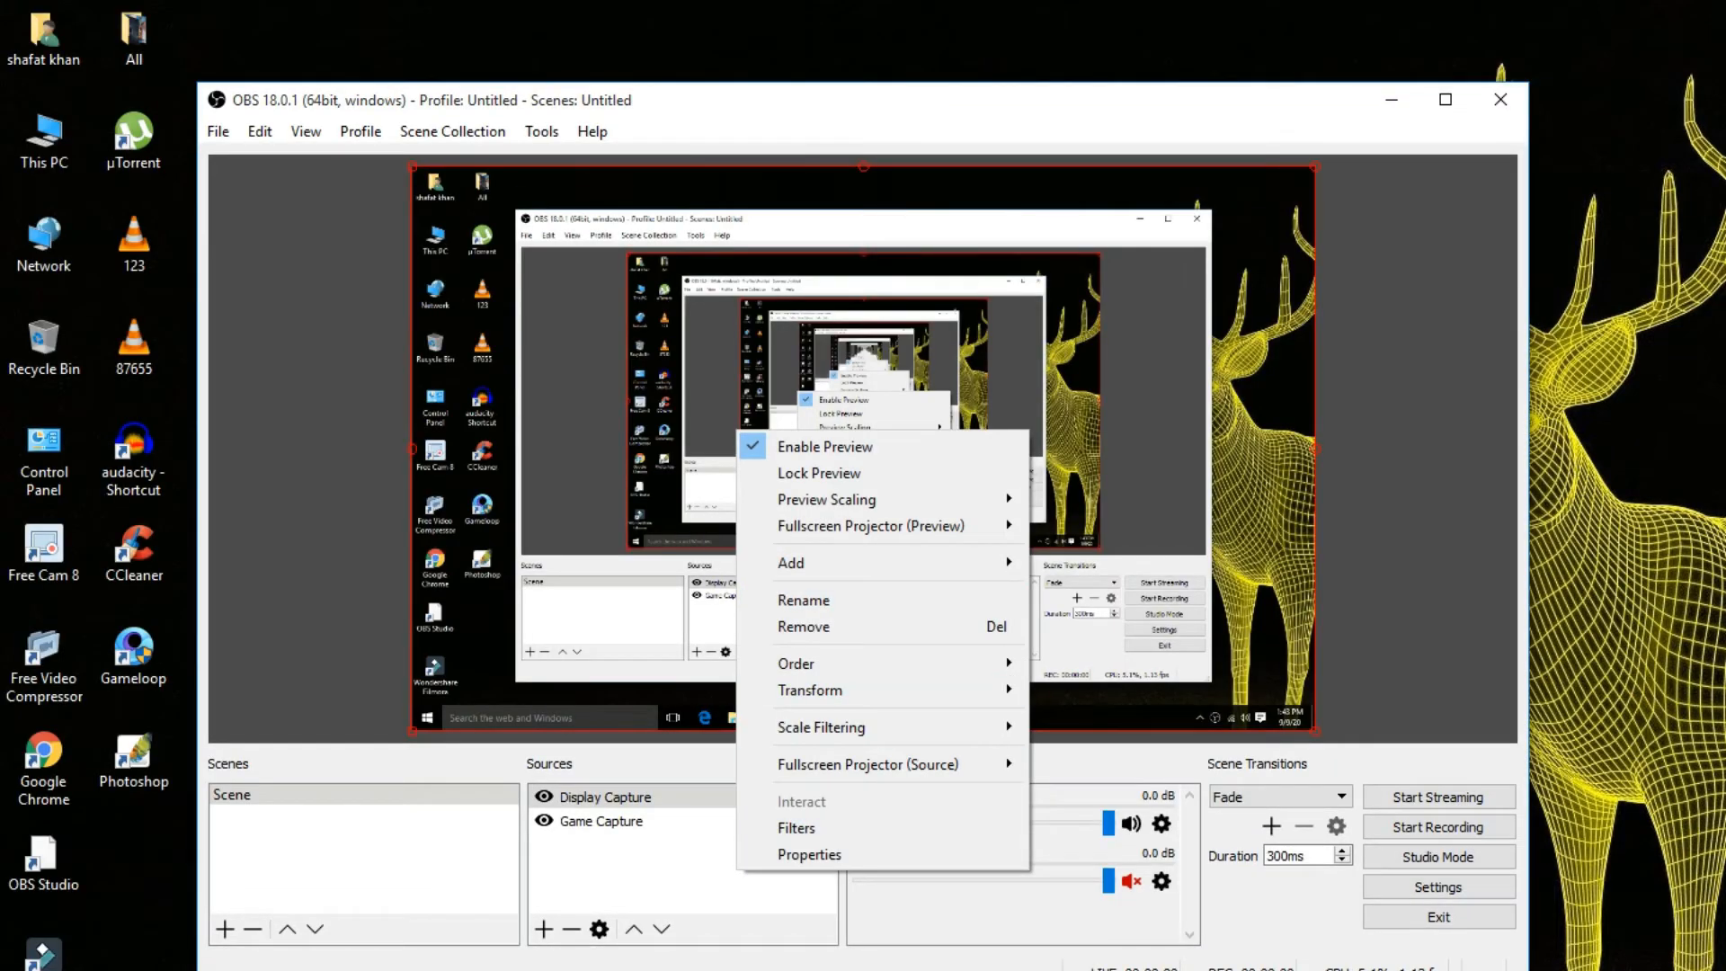
left_click(944, 970)
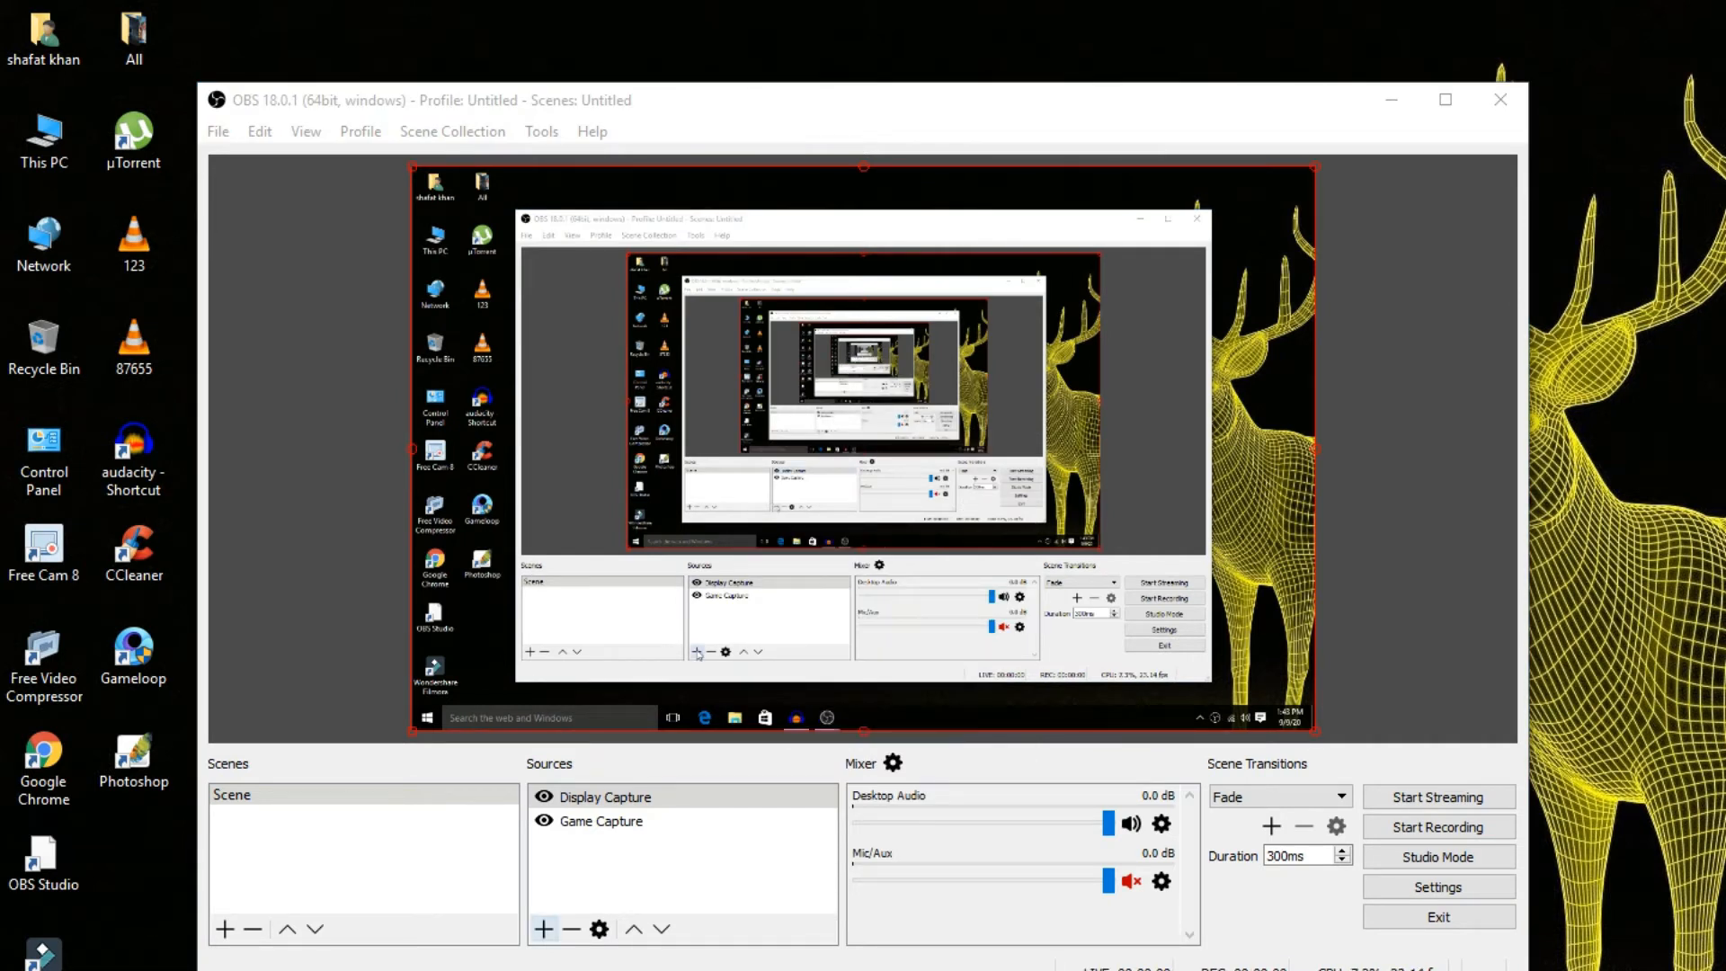
right_click(587, 799)
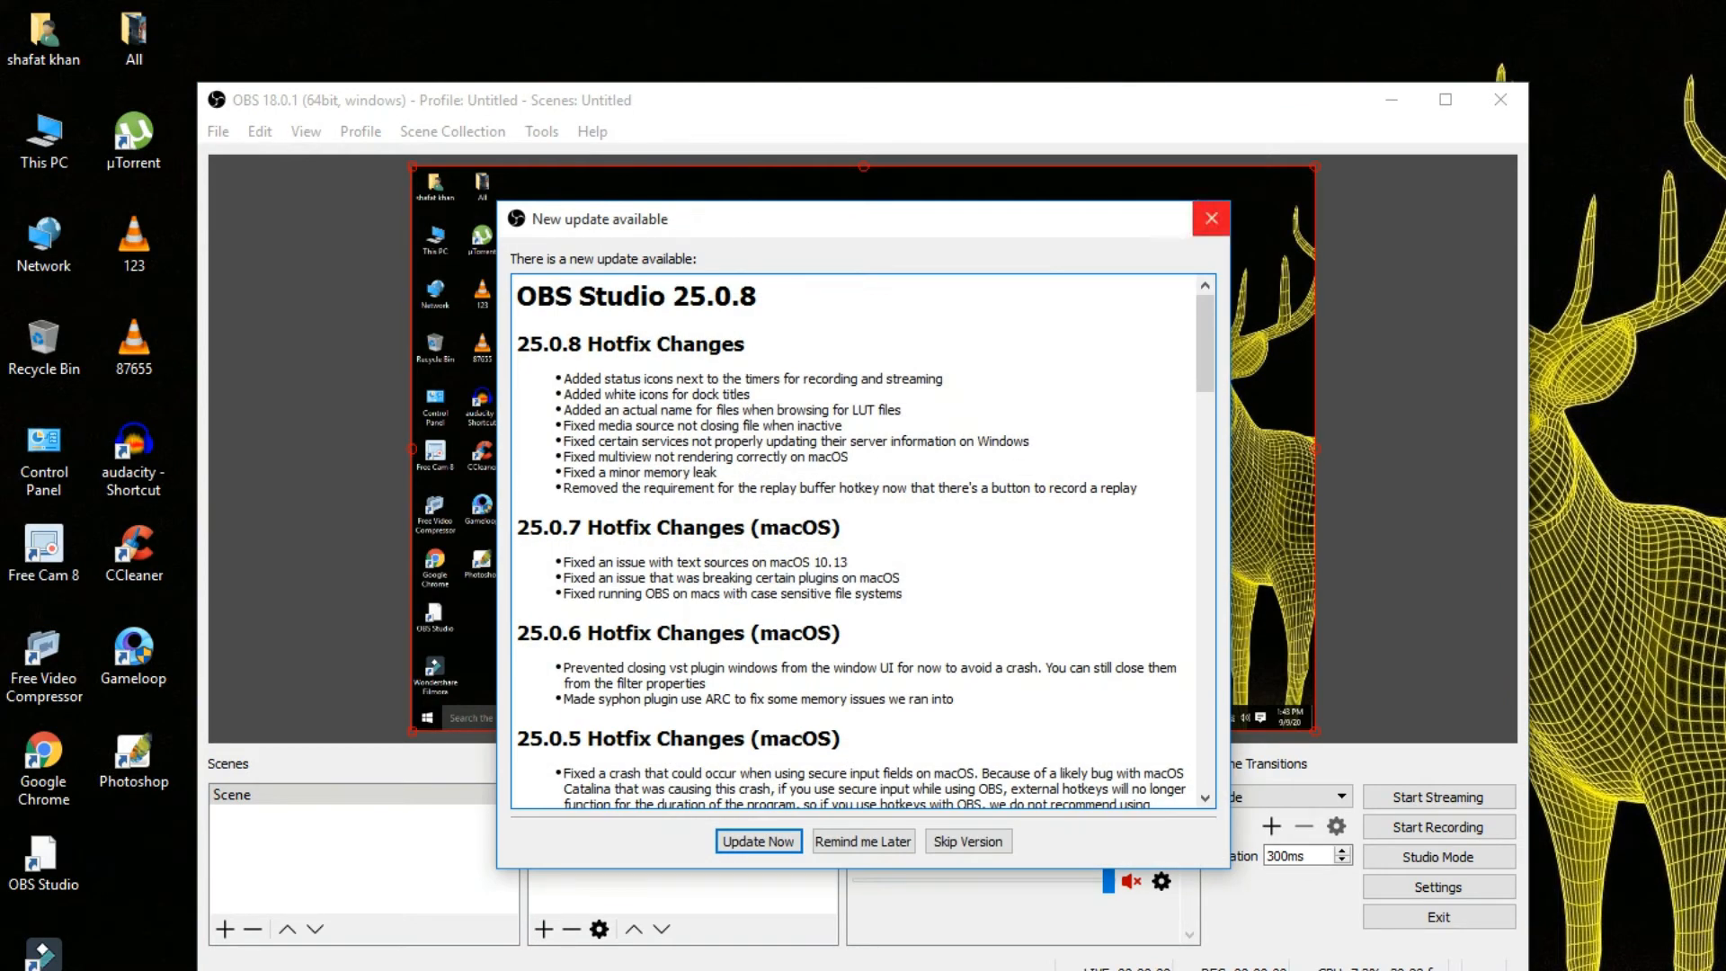
left_click(1211, 218)
right_click(552, 791)
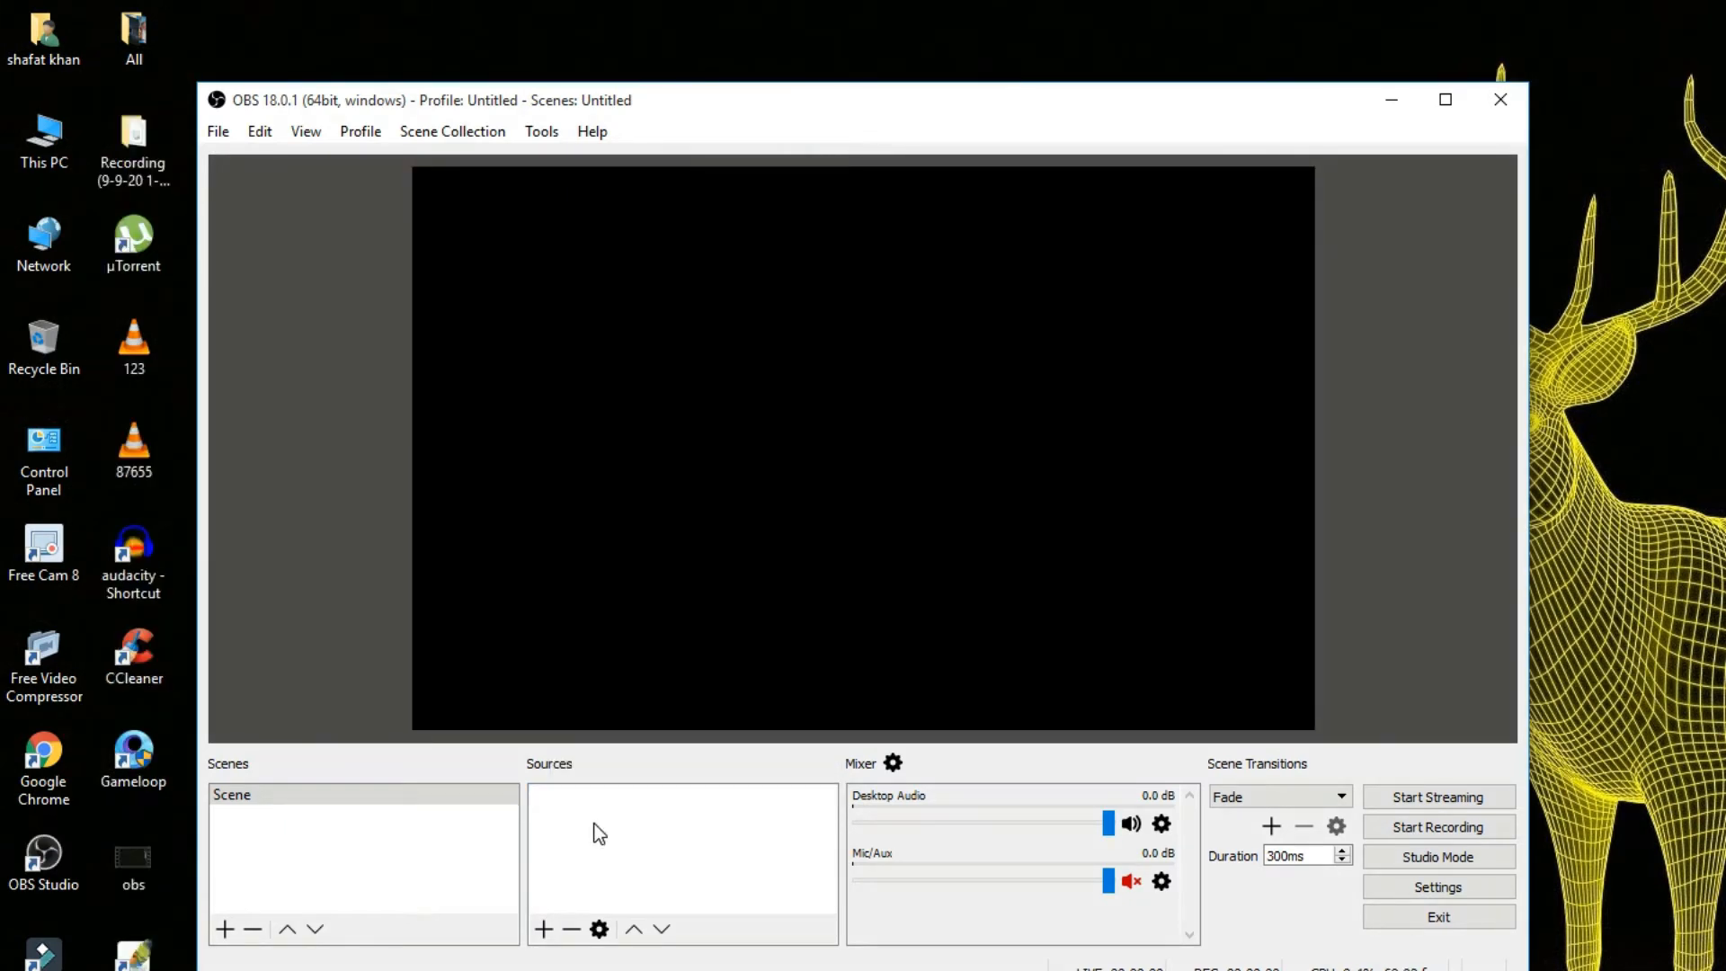
In the streaming output settings, choose the x264 encoder and rescale the output to 1440x900.
left_click(1425, 885)
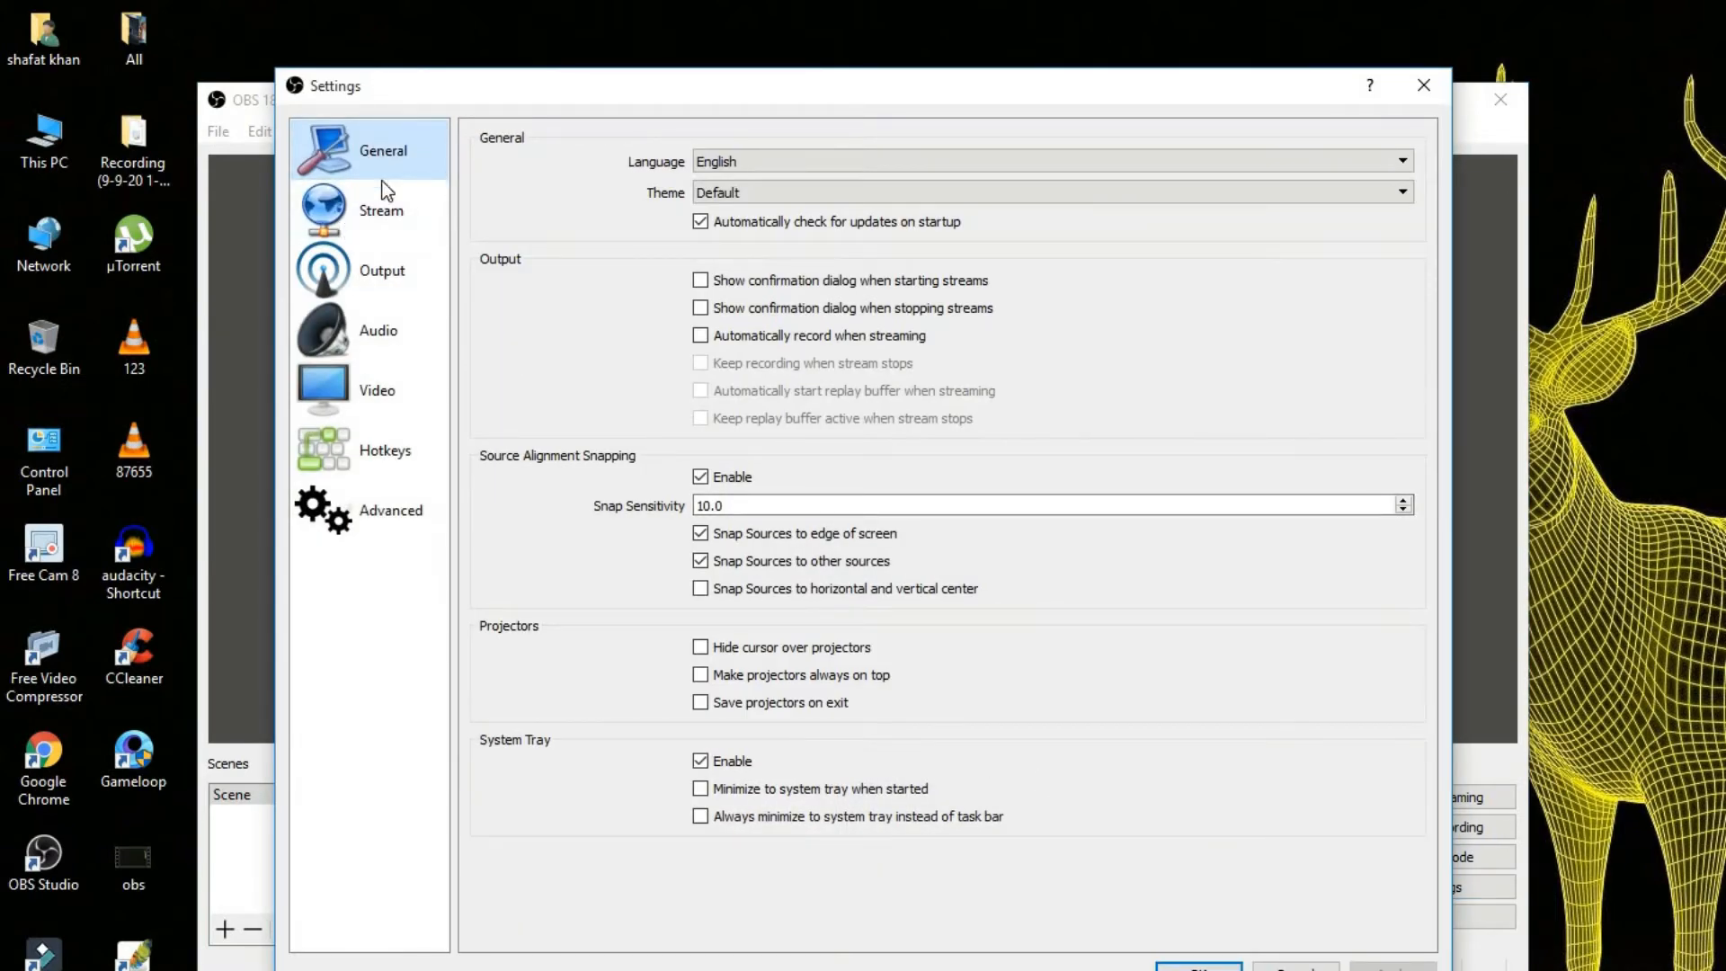
left_click(389, 279)
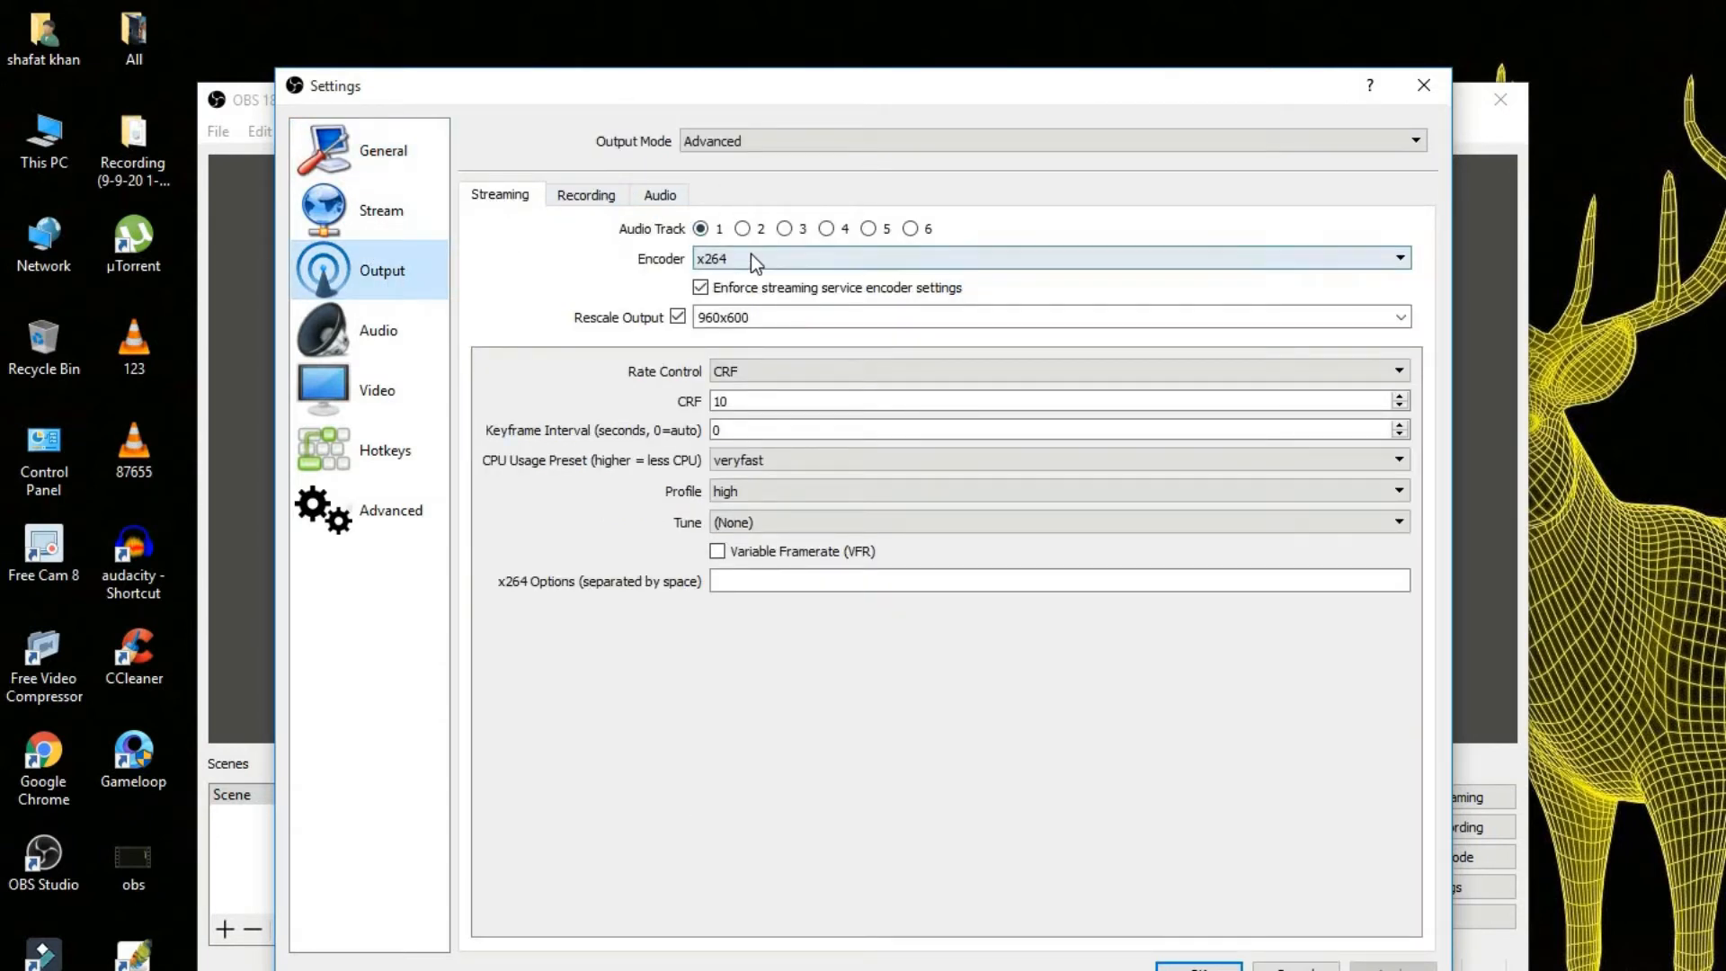
left_click(1364, 251)
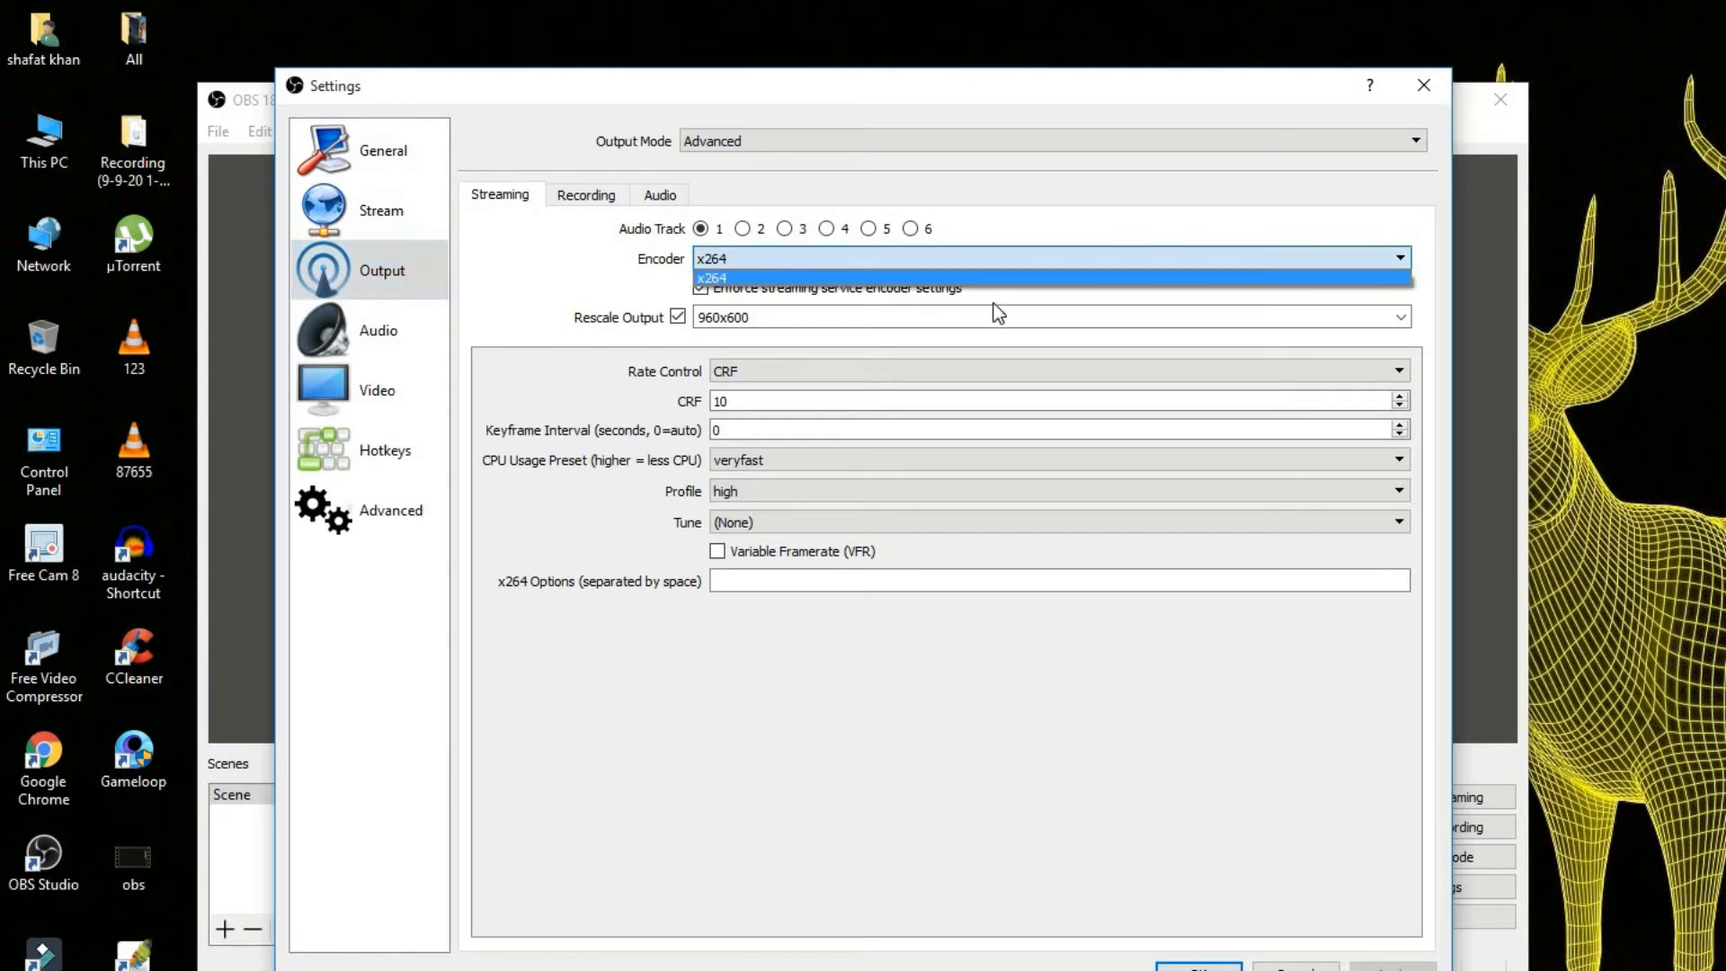
left_click(710, 277)
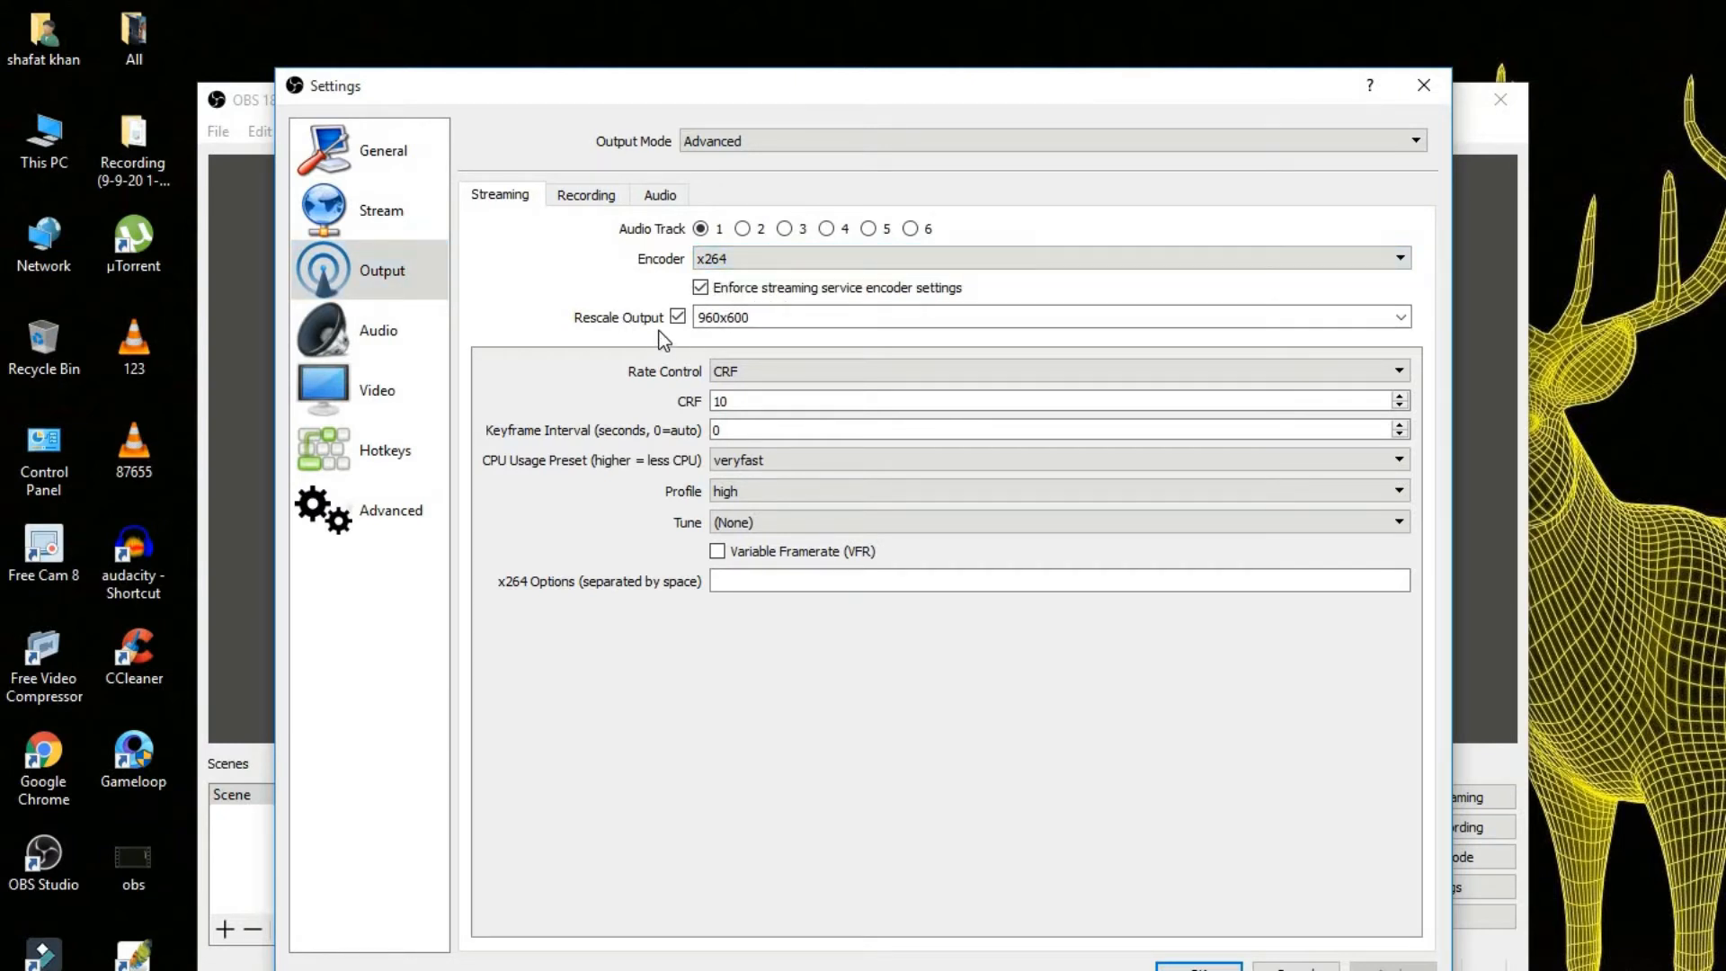
left_click(1401, 317)
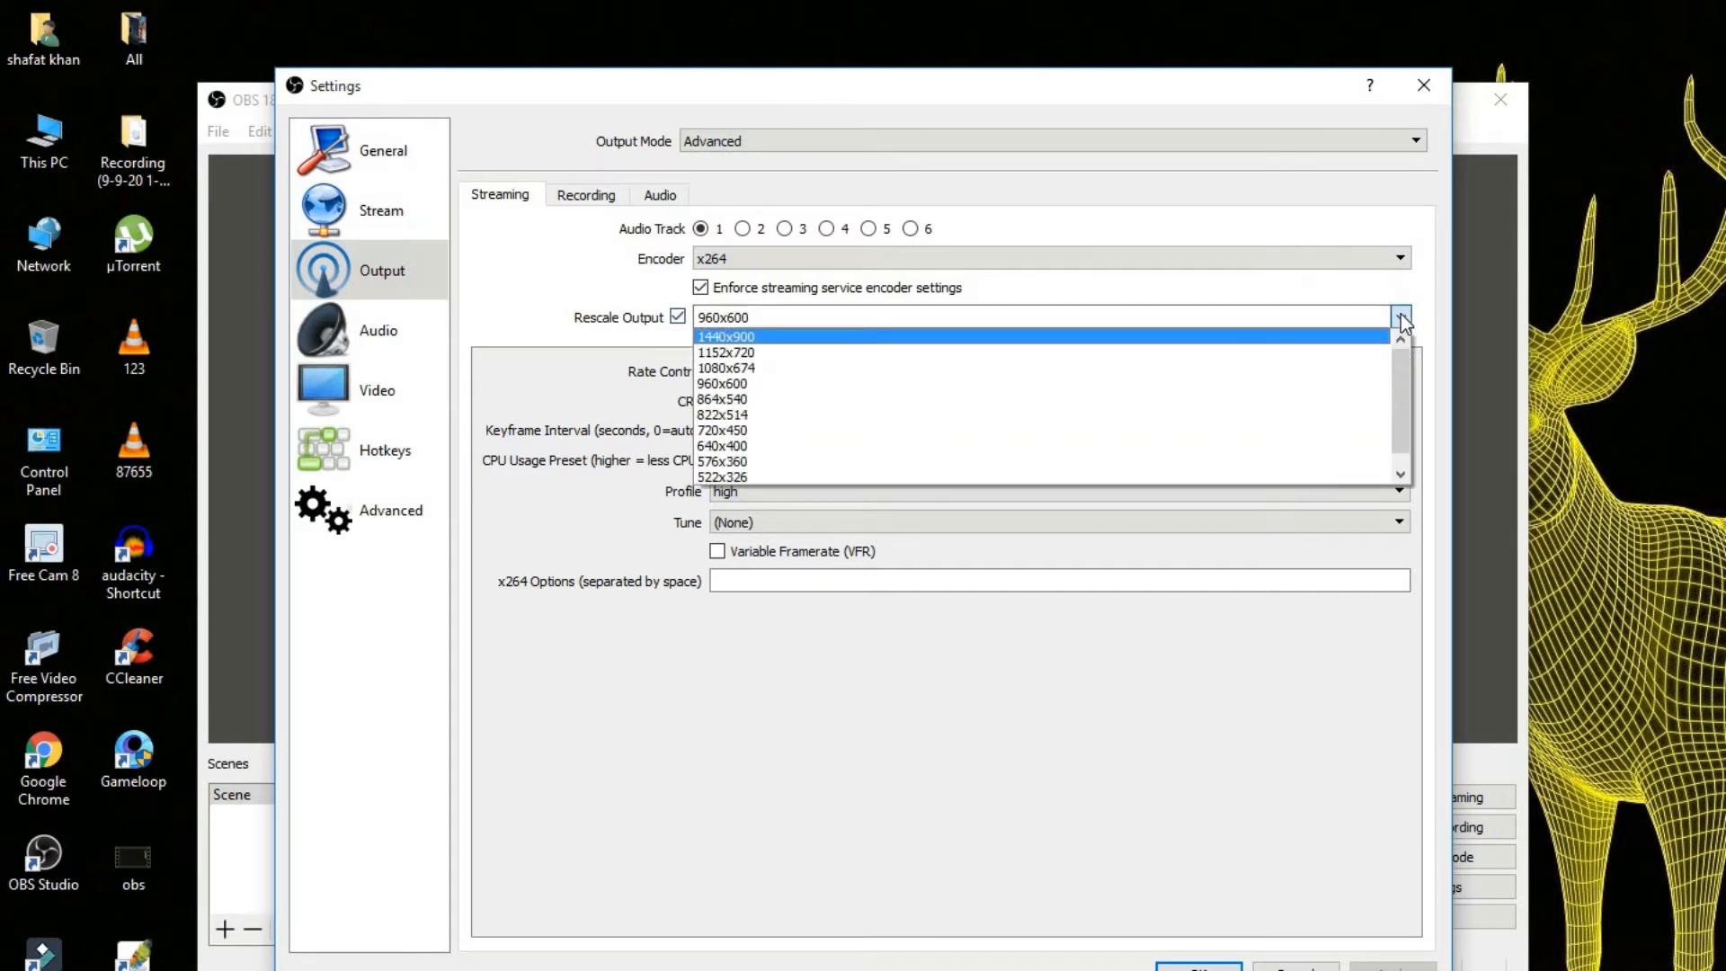
left_click(704, 339)
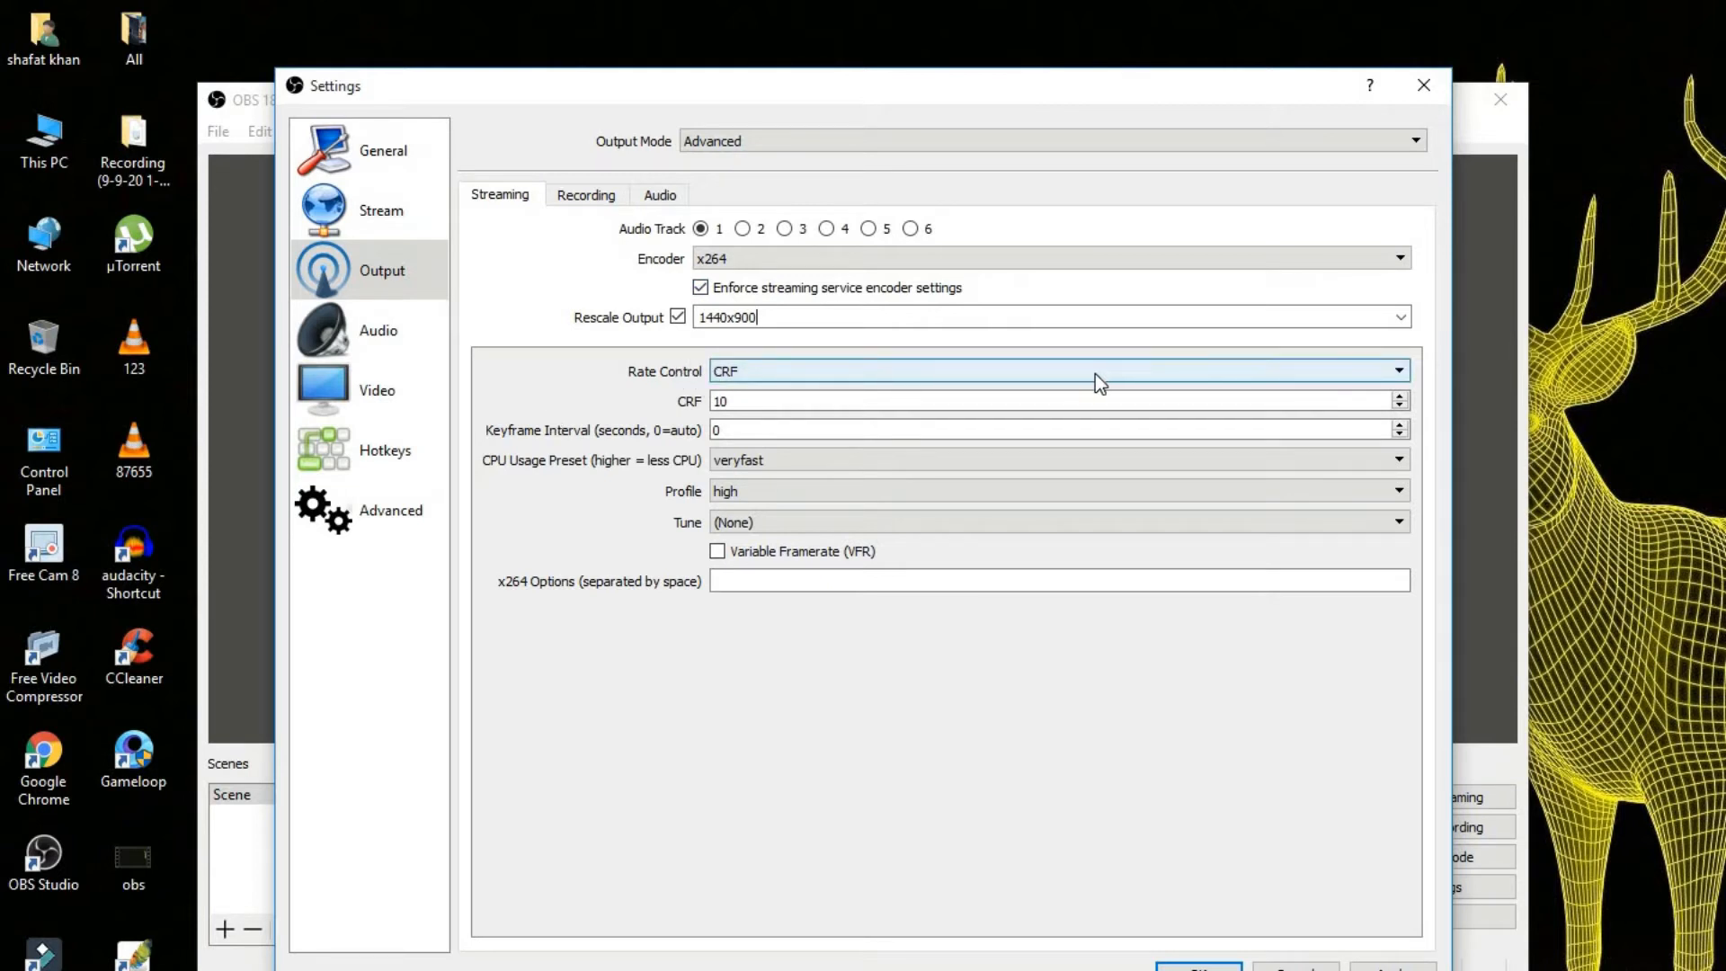
Keep CRF as the streaming rate control and set the encoder profile to main.
left_click(1294, 376)
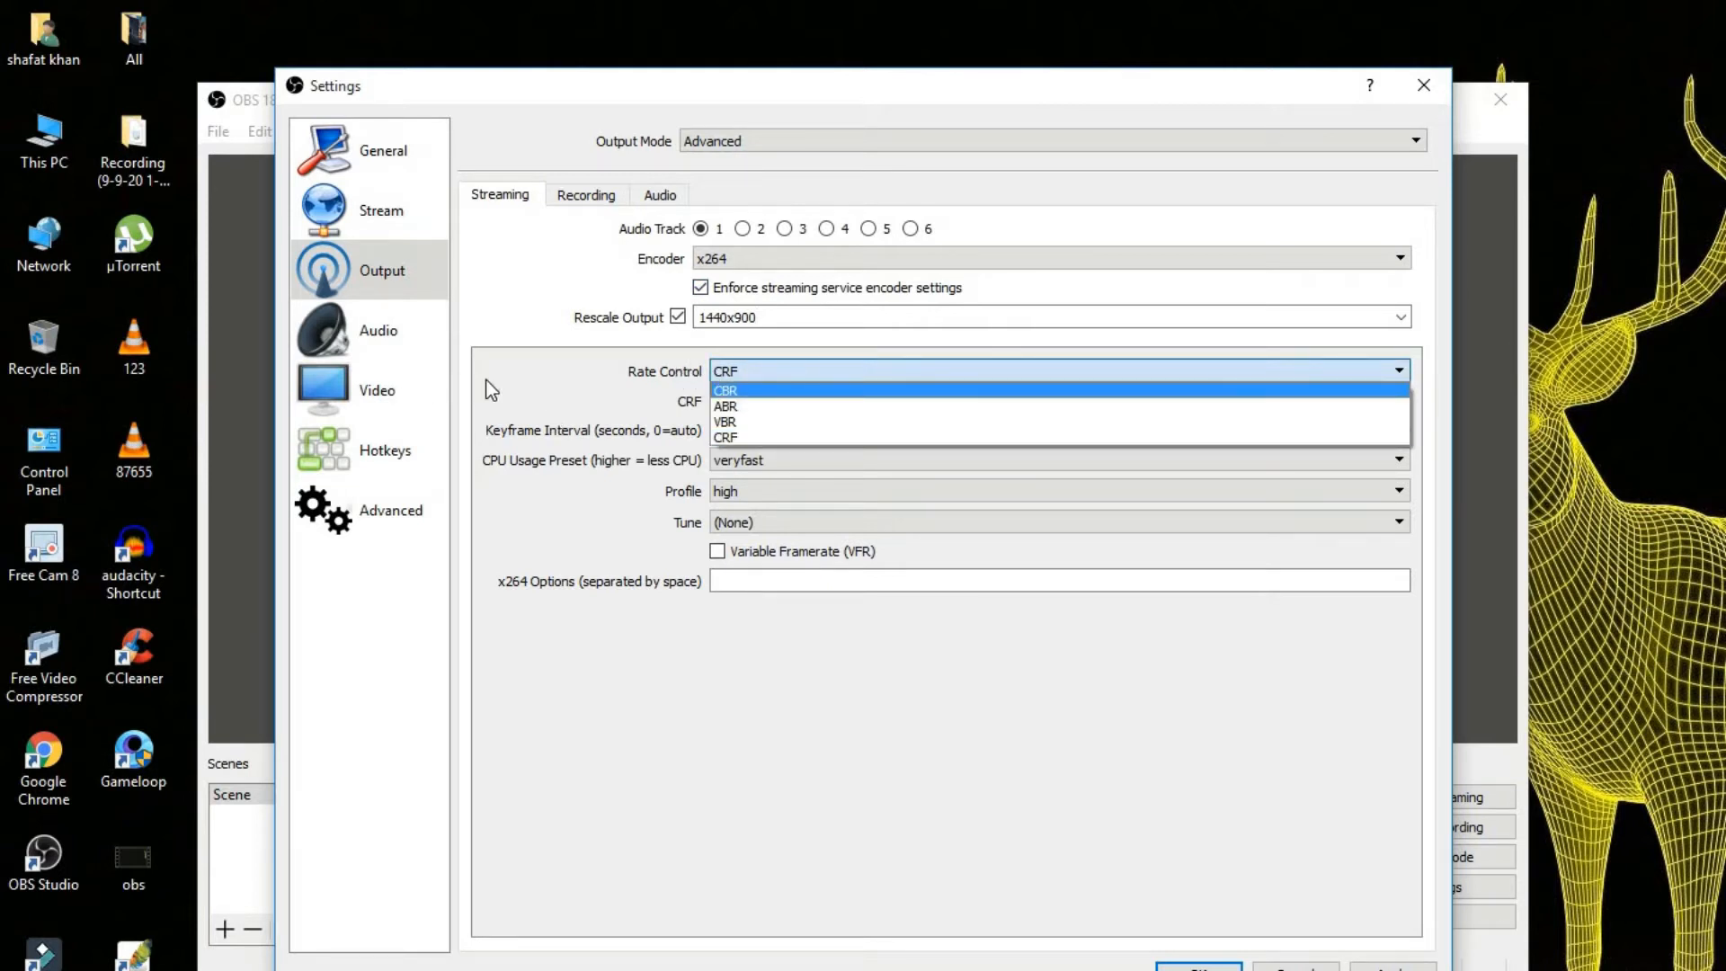
left_click(511, 378)
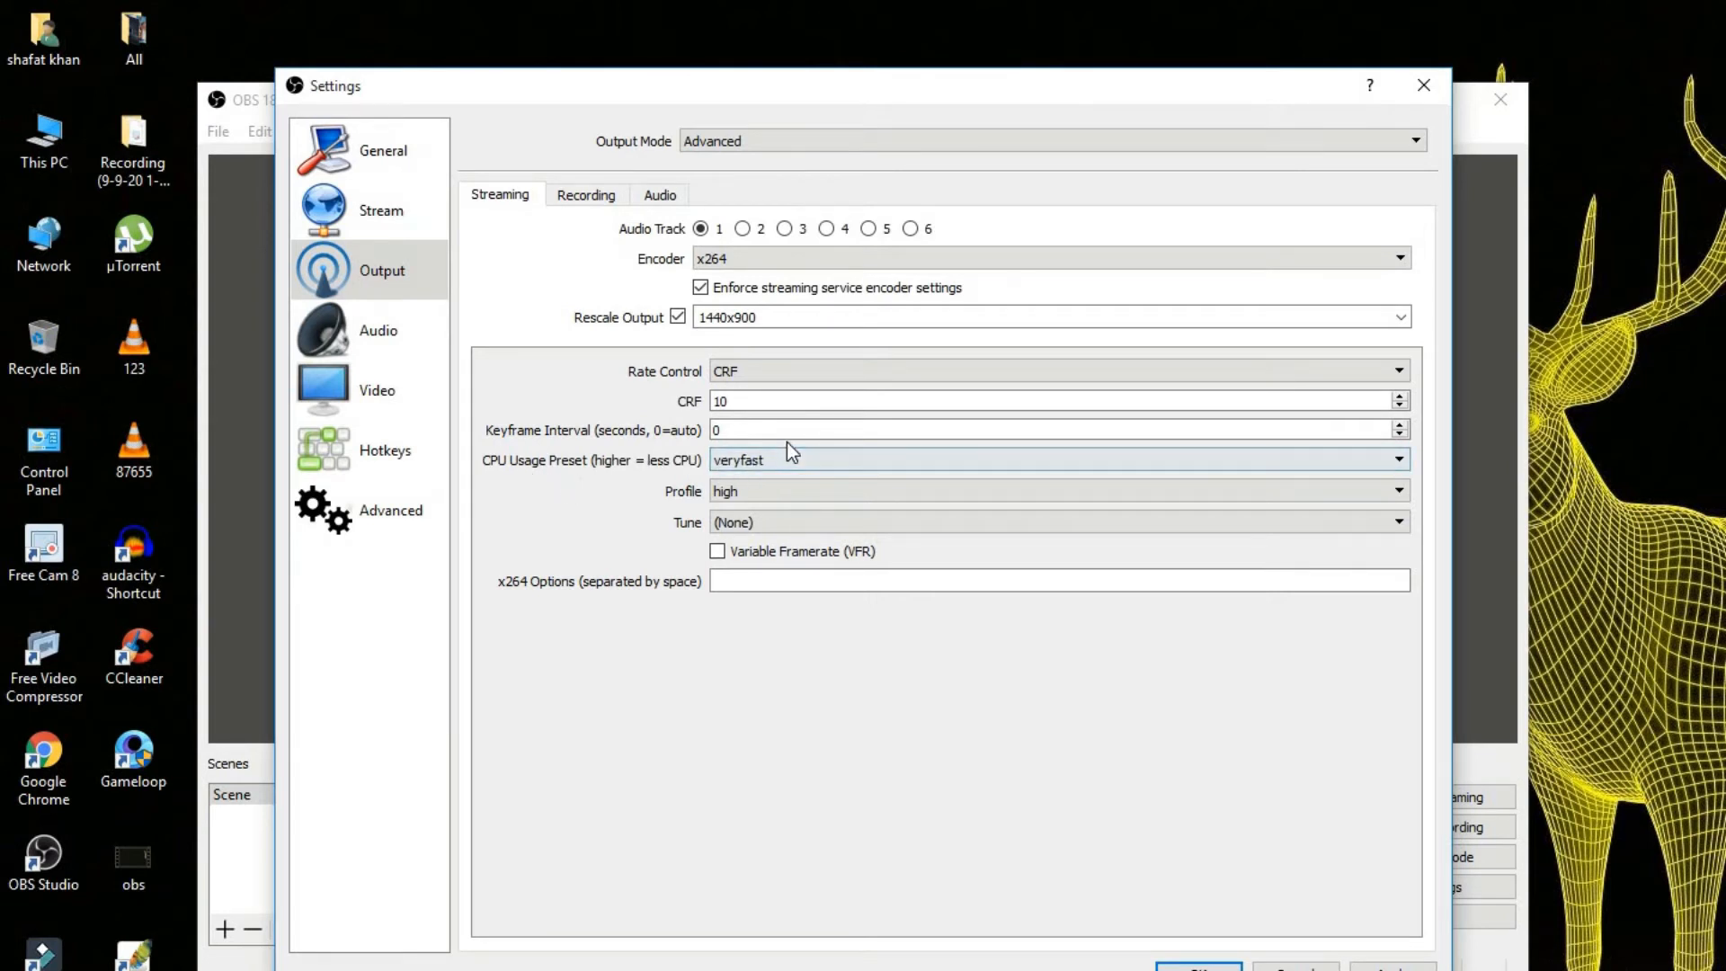
left_click(940, 493)
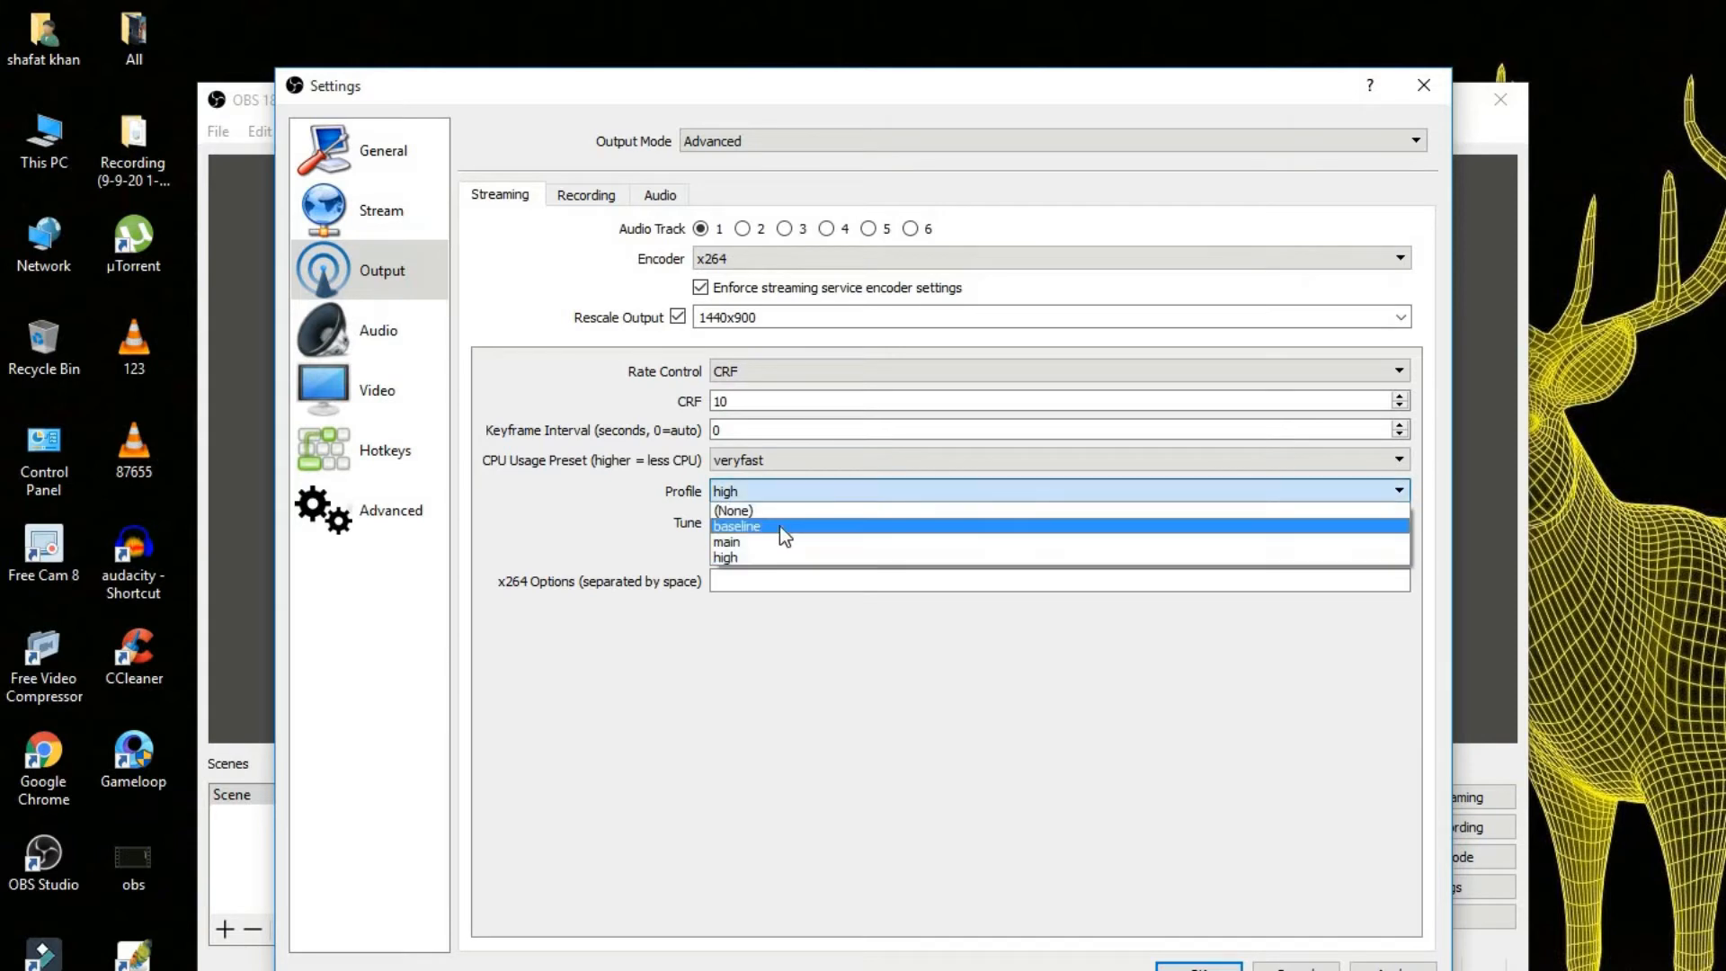
left_click(759, 542)
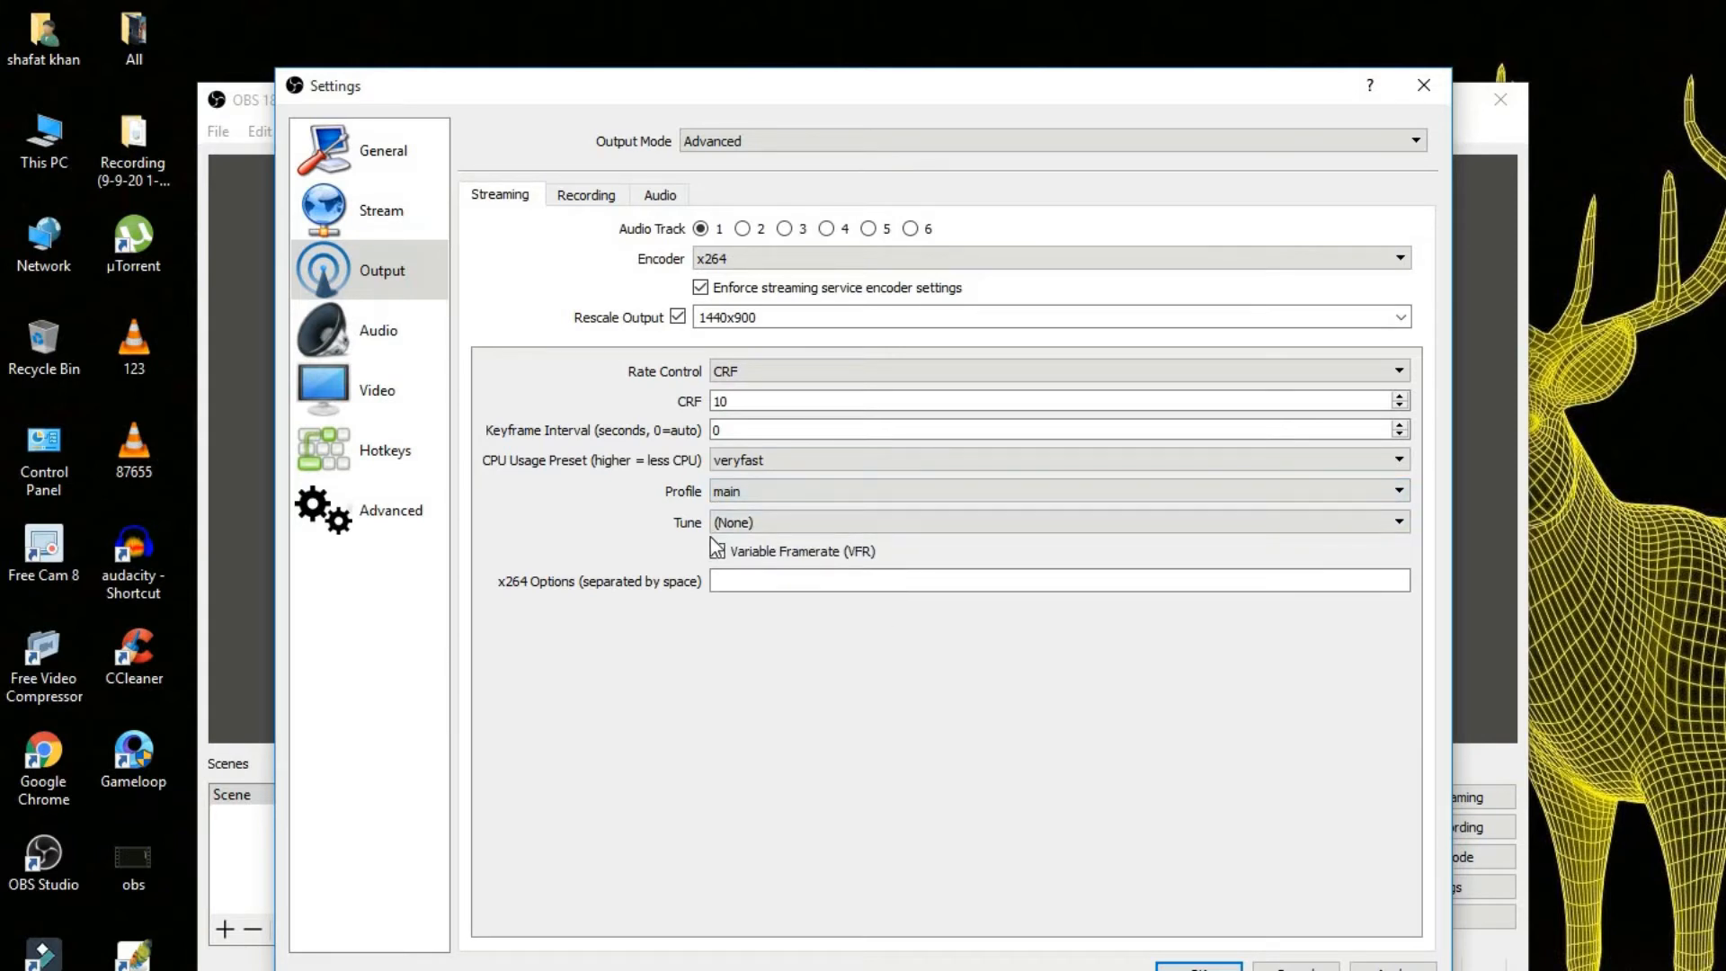
In the recording output settings, keep the Standard type and flv format, and rescale the output to 1440x900.
left_click(580, 197)
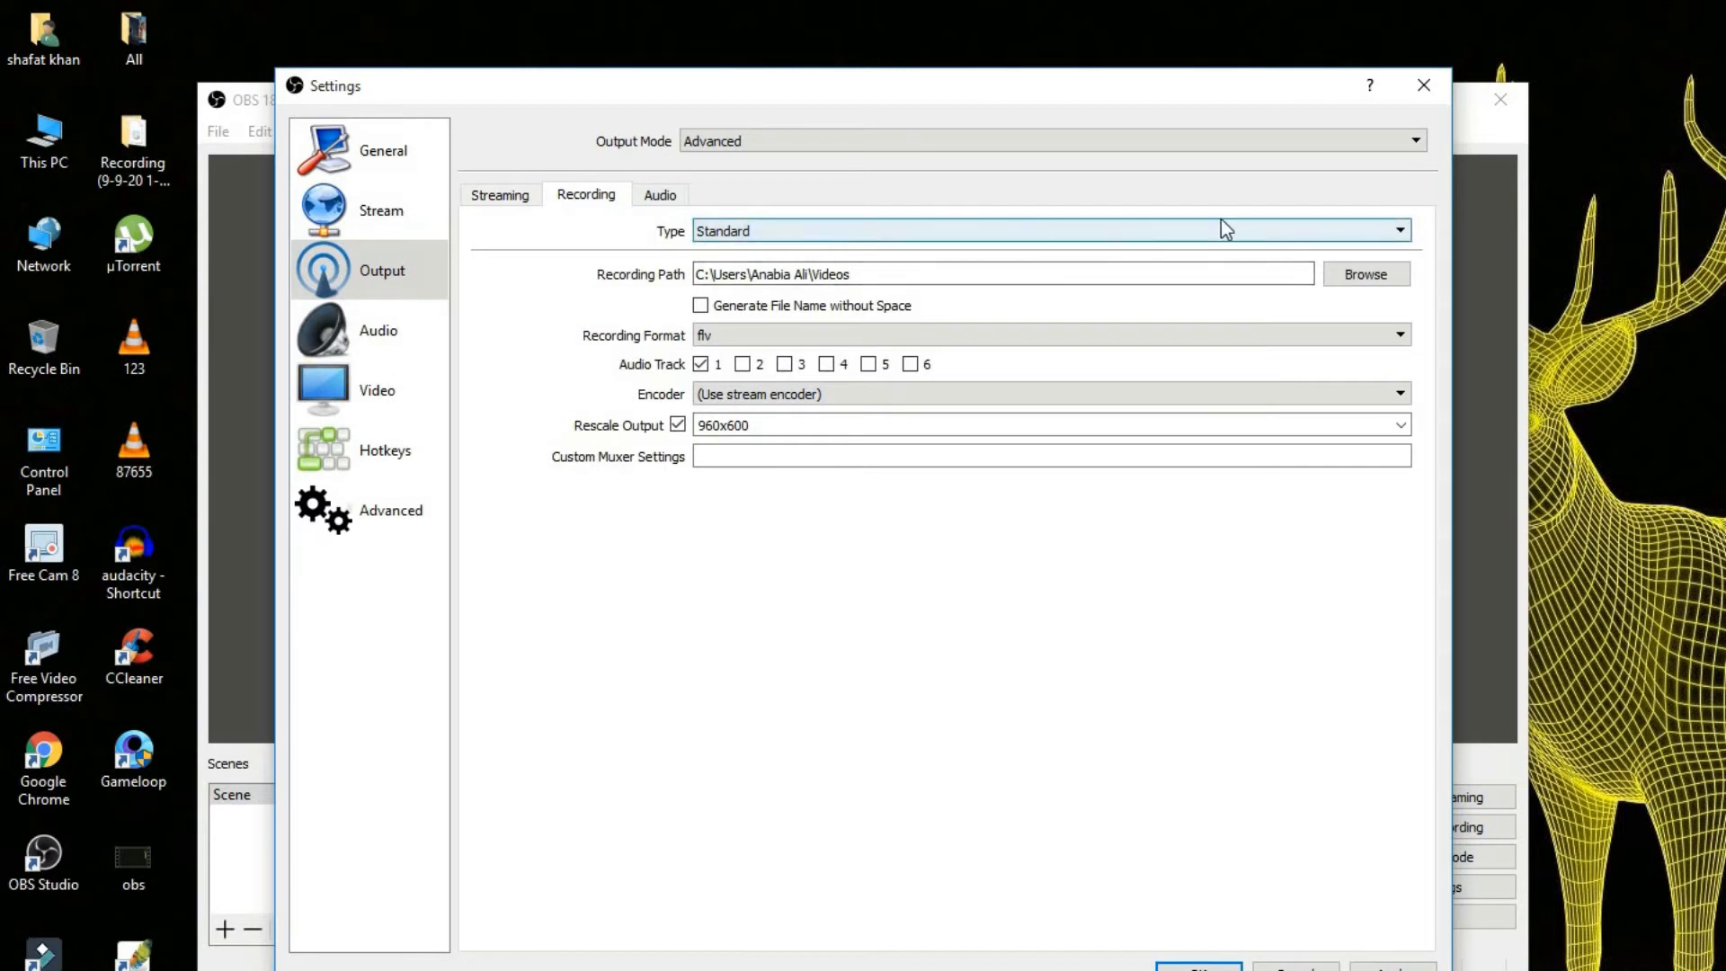
left_click(1385, 231)
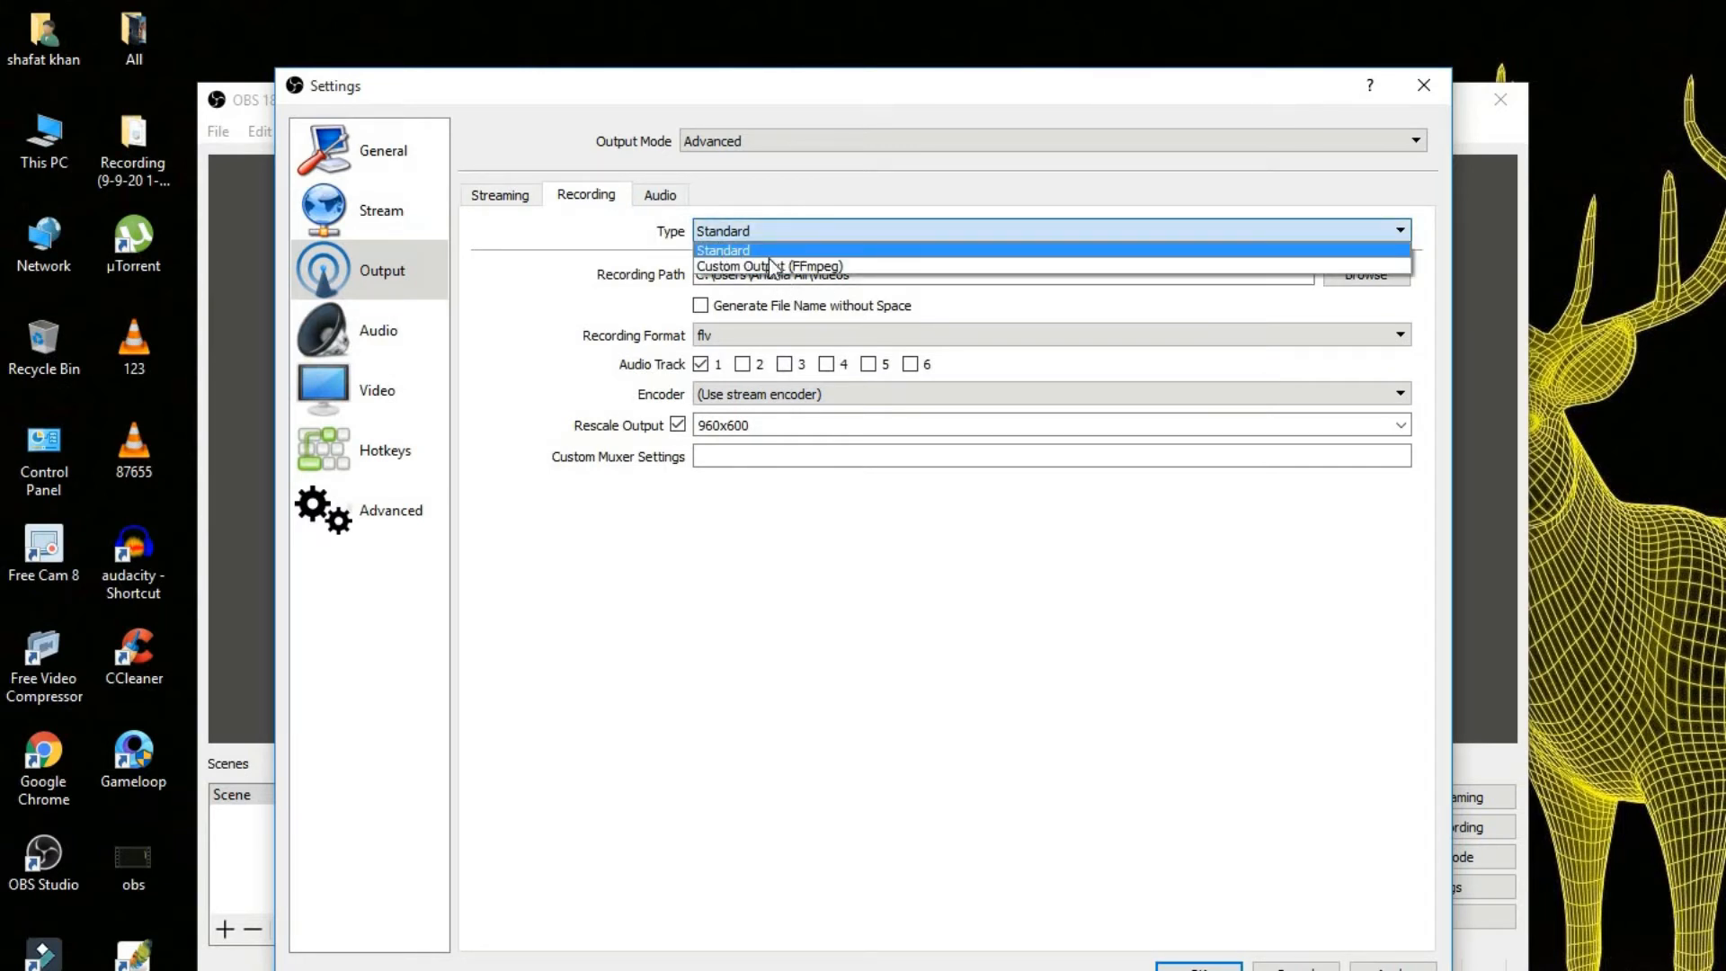
left_click(719, 251)
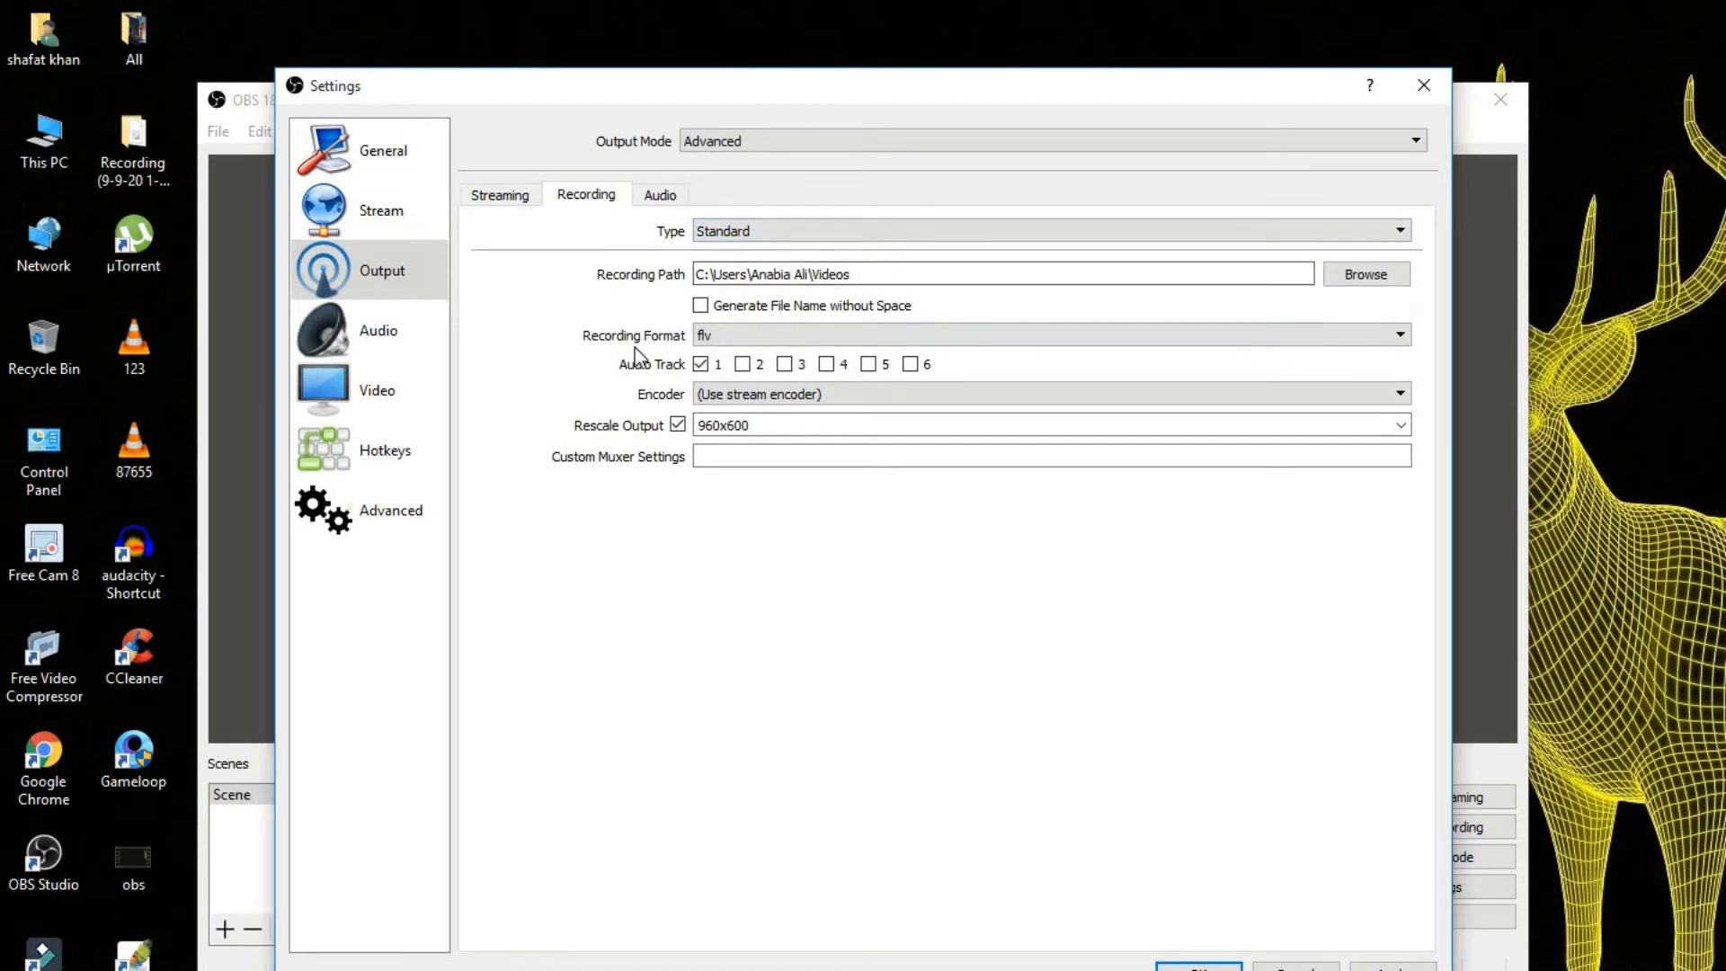
left_click(870, 340)
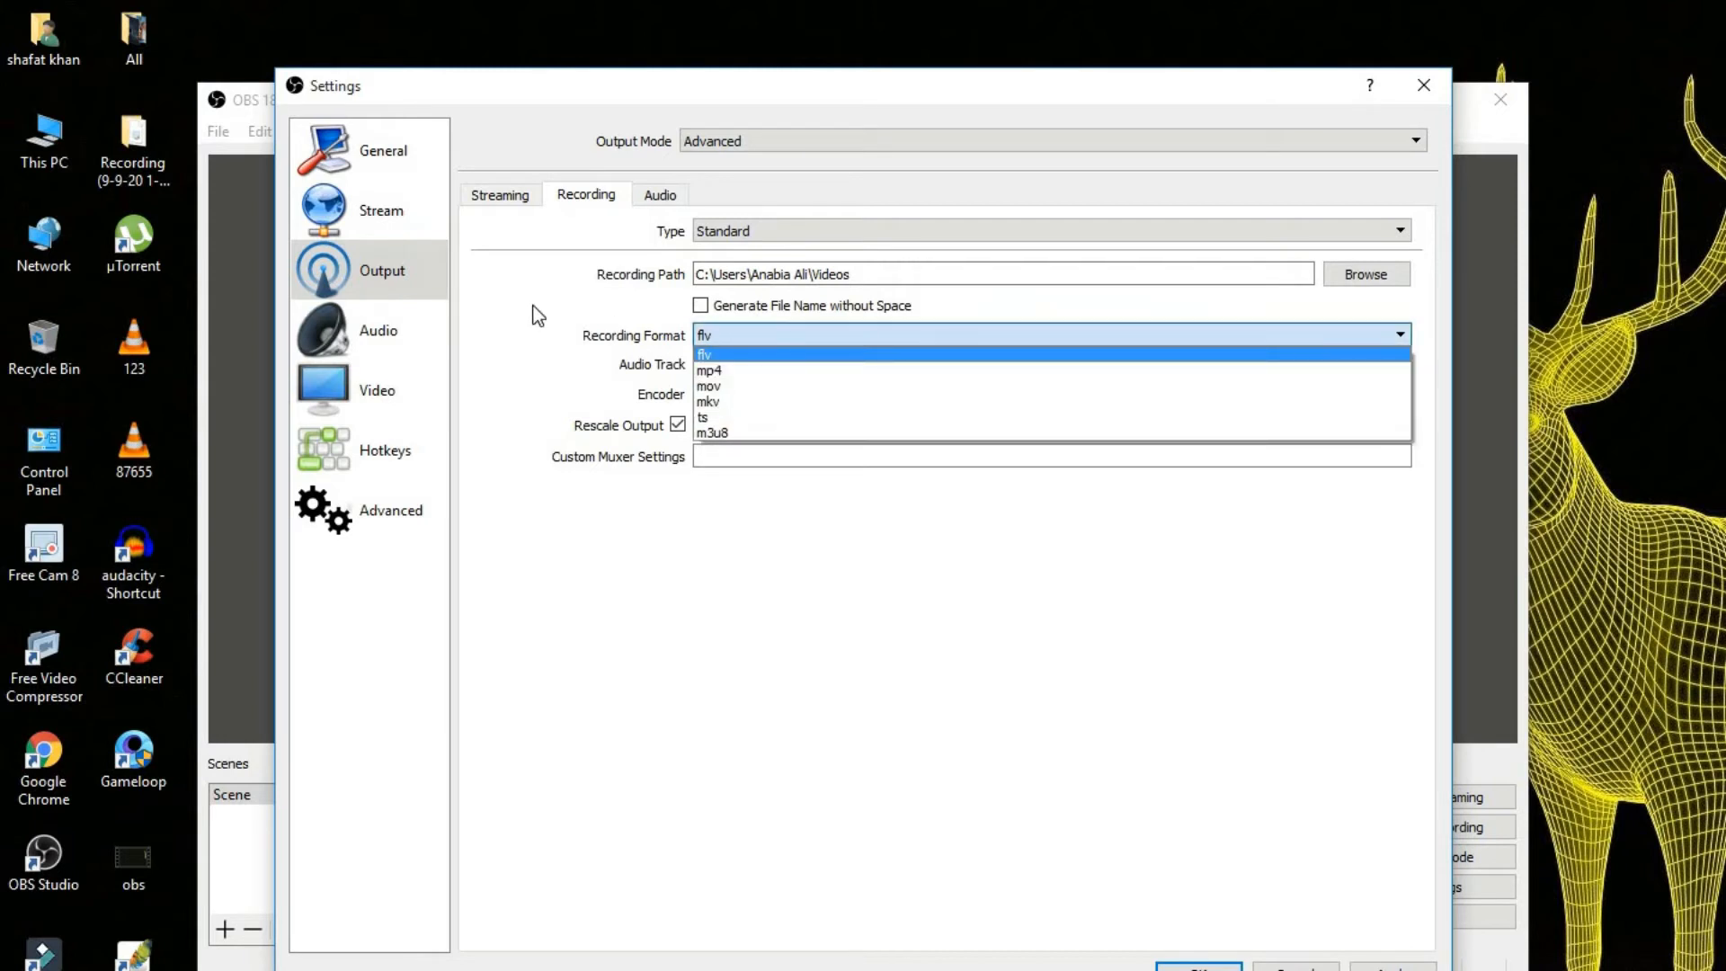
left_click(667, 306)
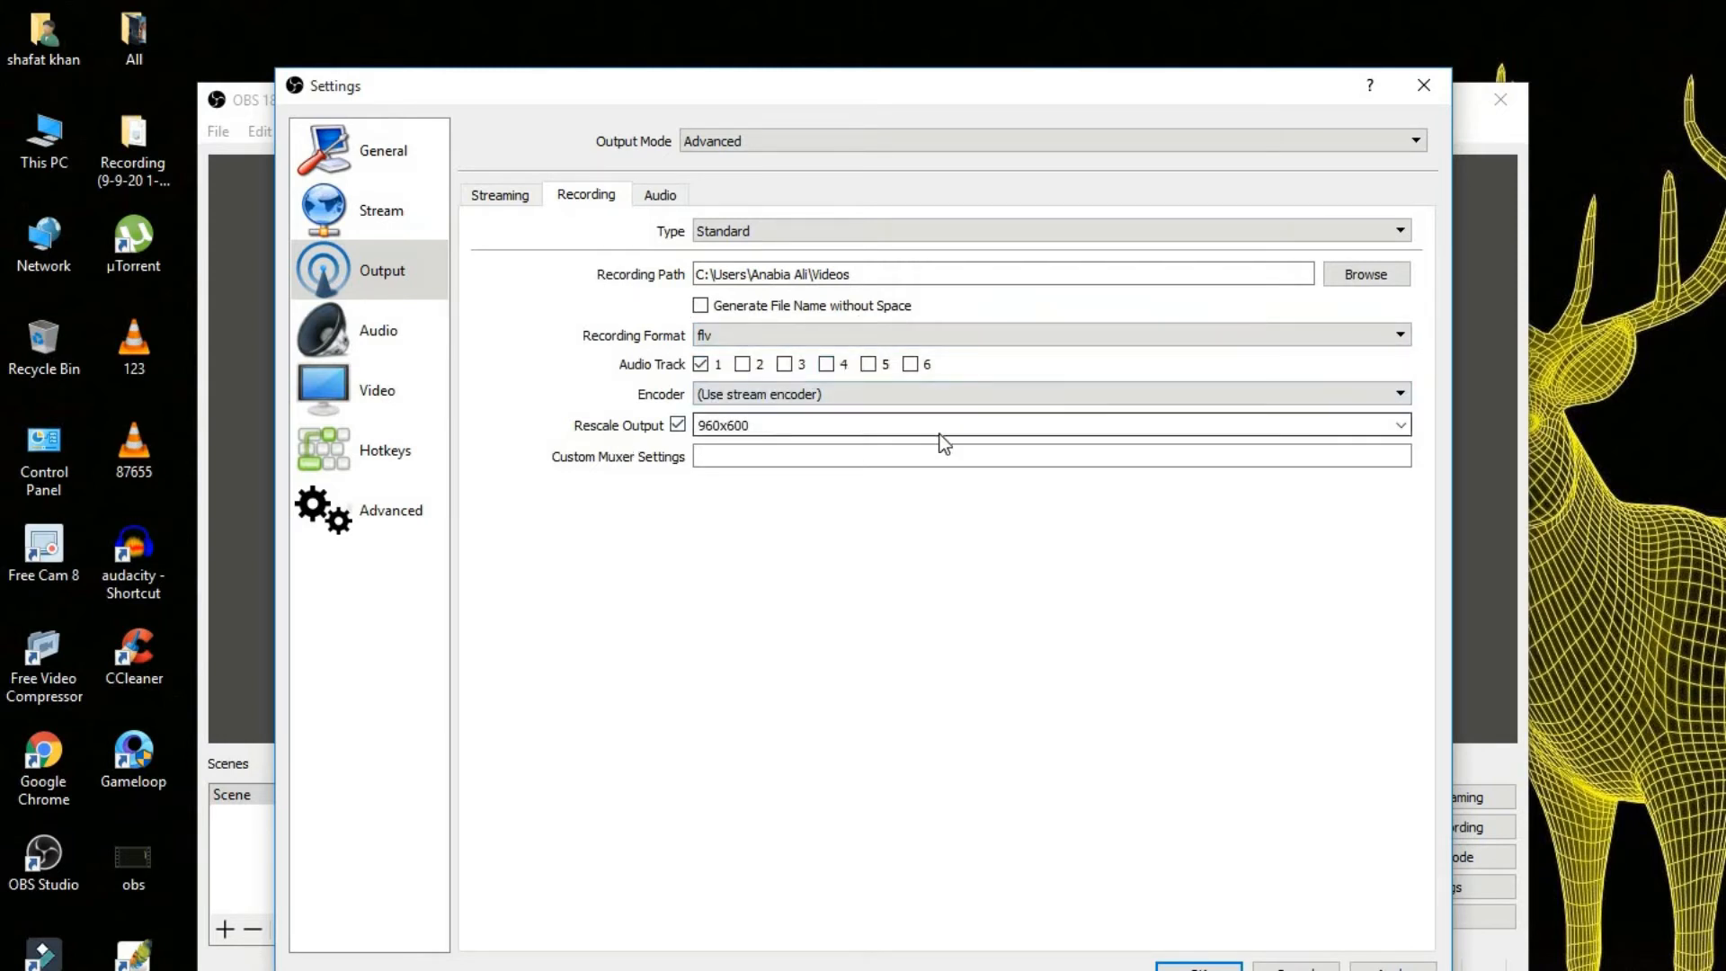
left_click(1402, 424)
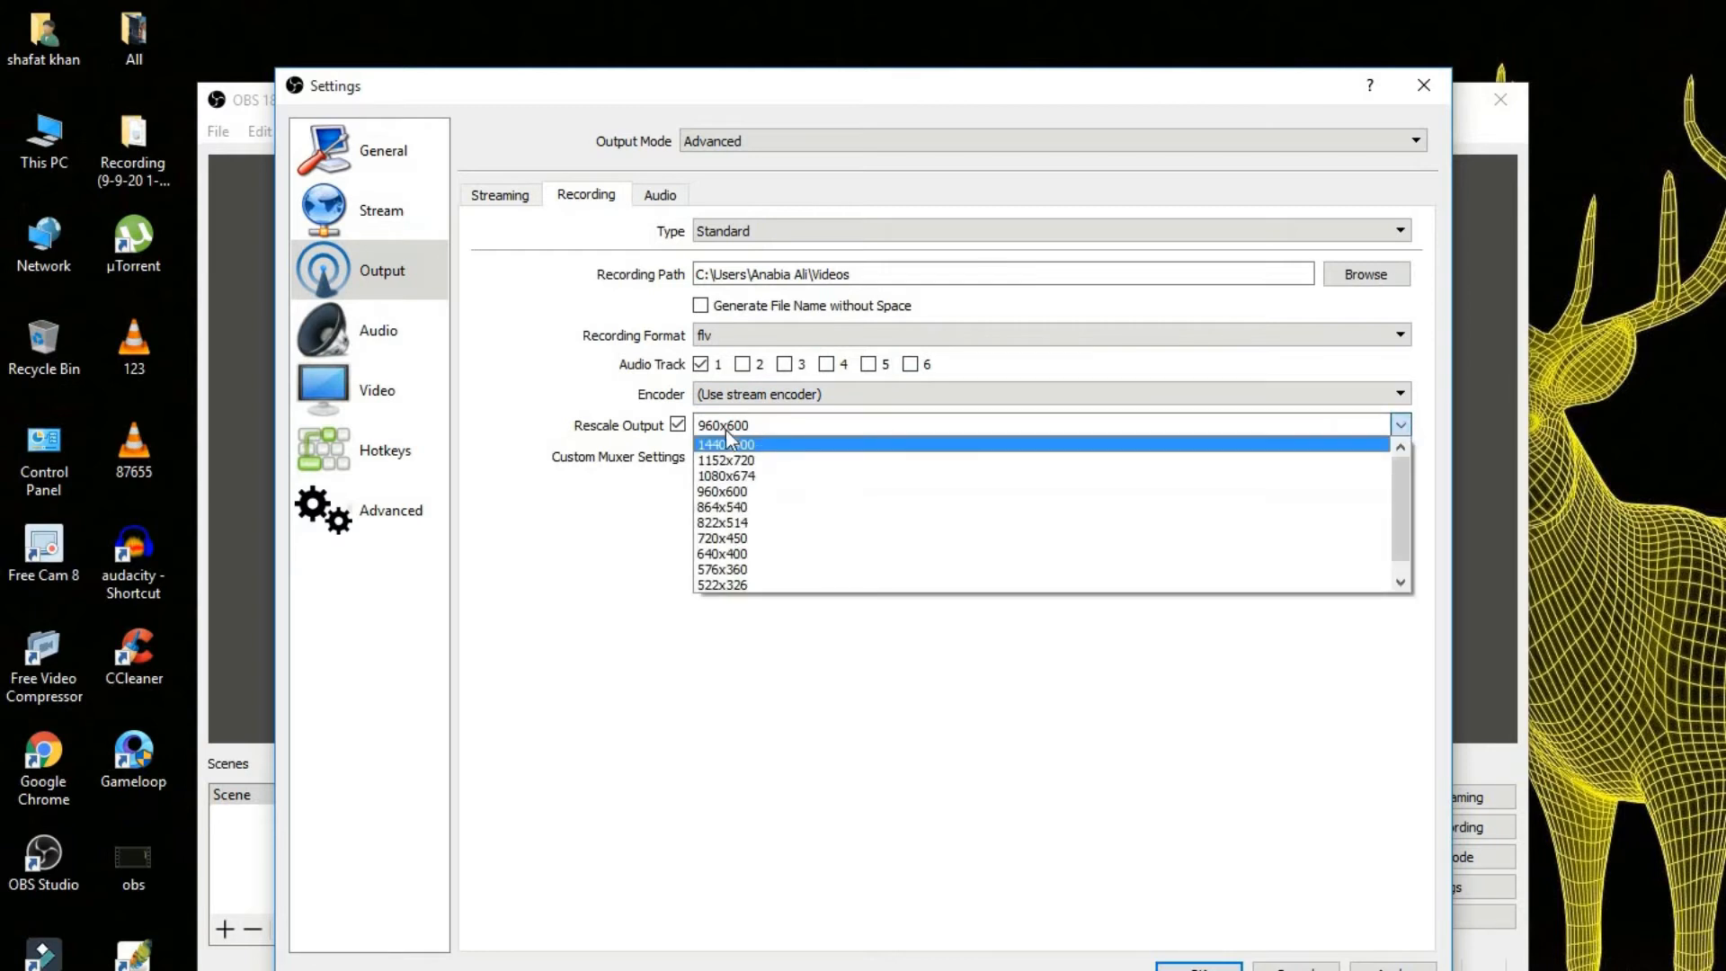
left_click(747, 444)
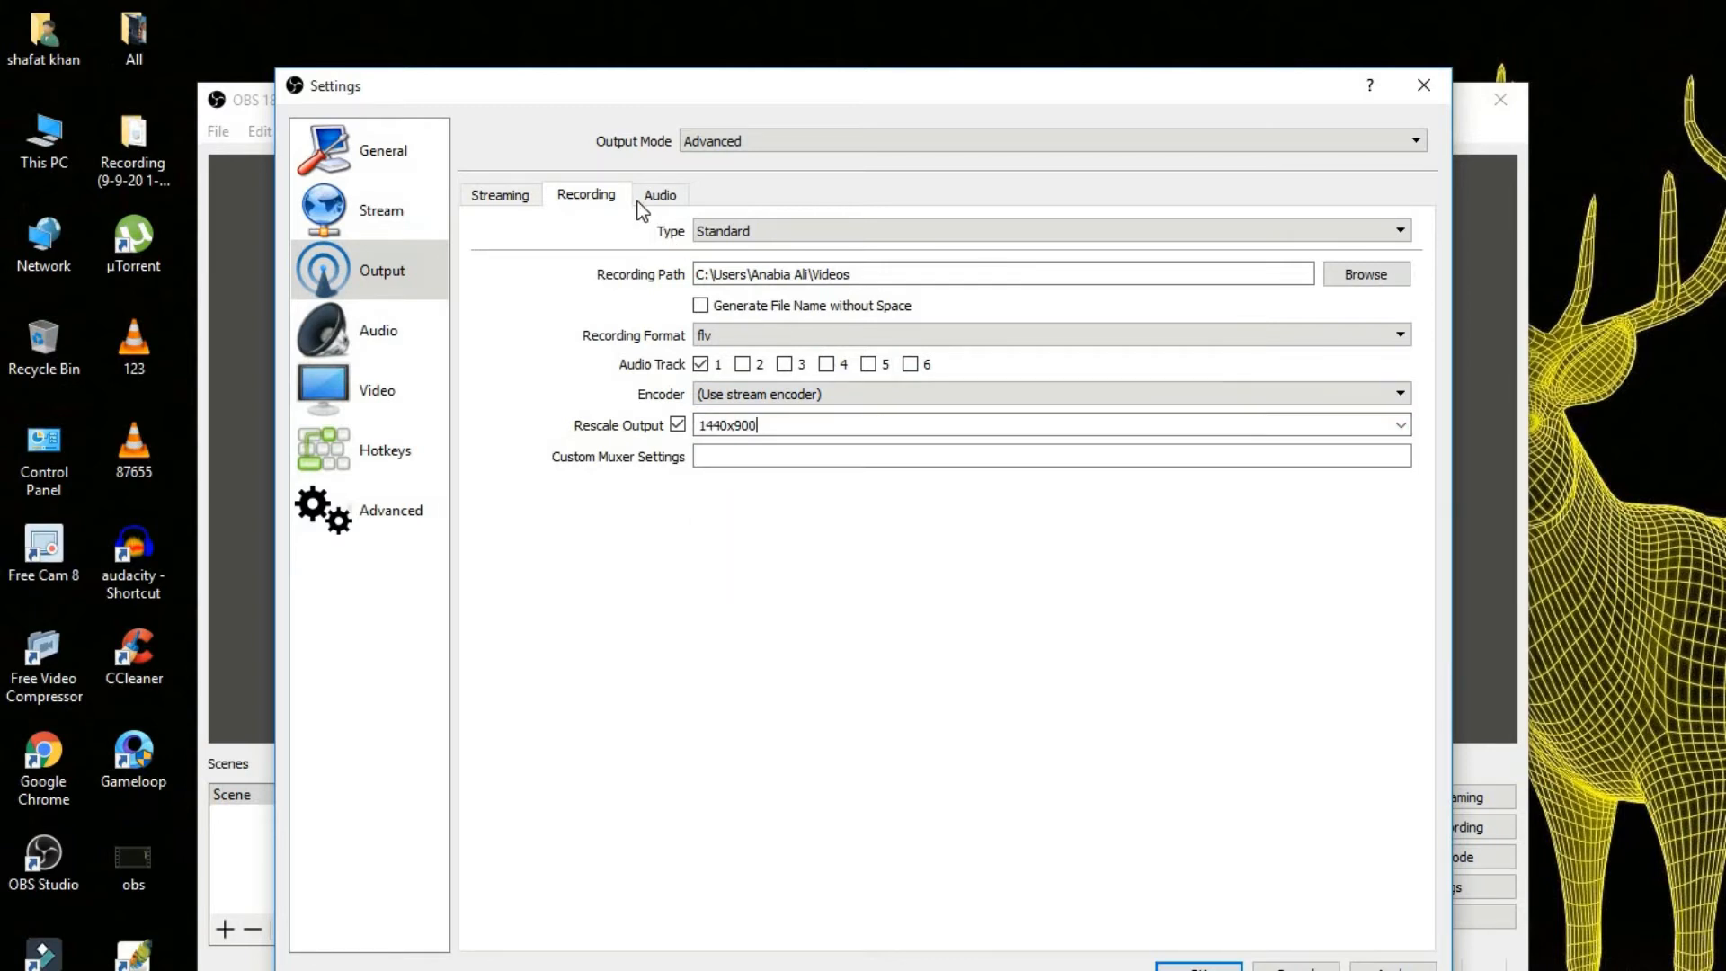
Look over the audio settings and set the video's common FPS value to 30.
left_click(374, 343)
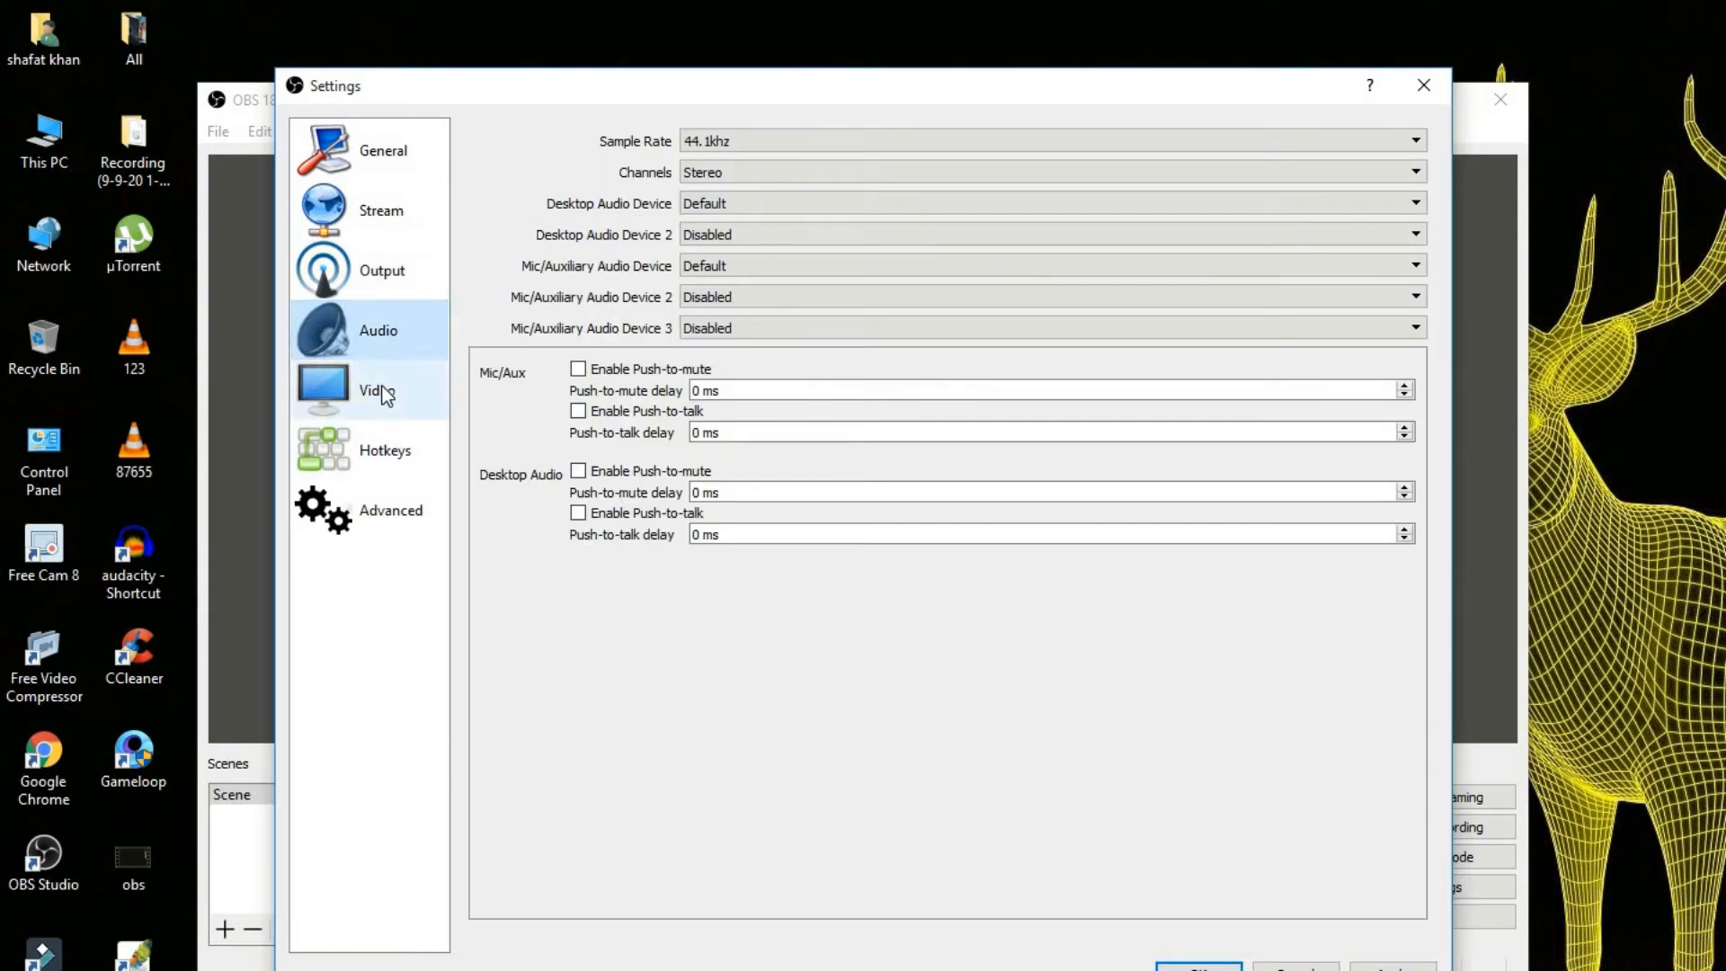
left_click(377, 388)
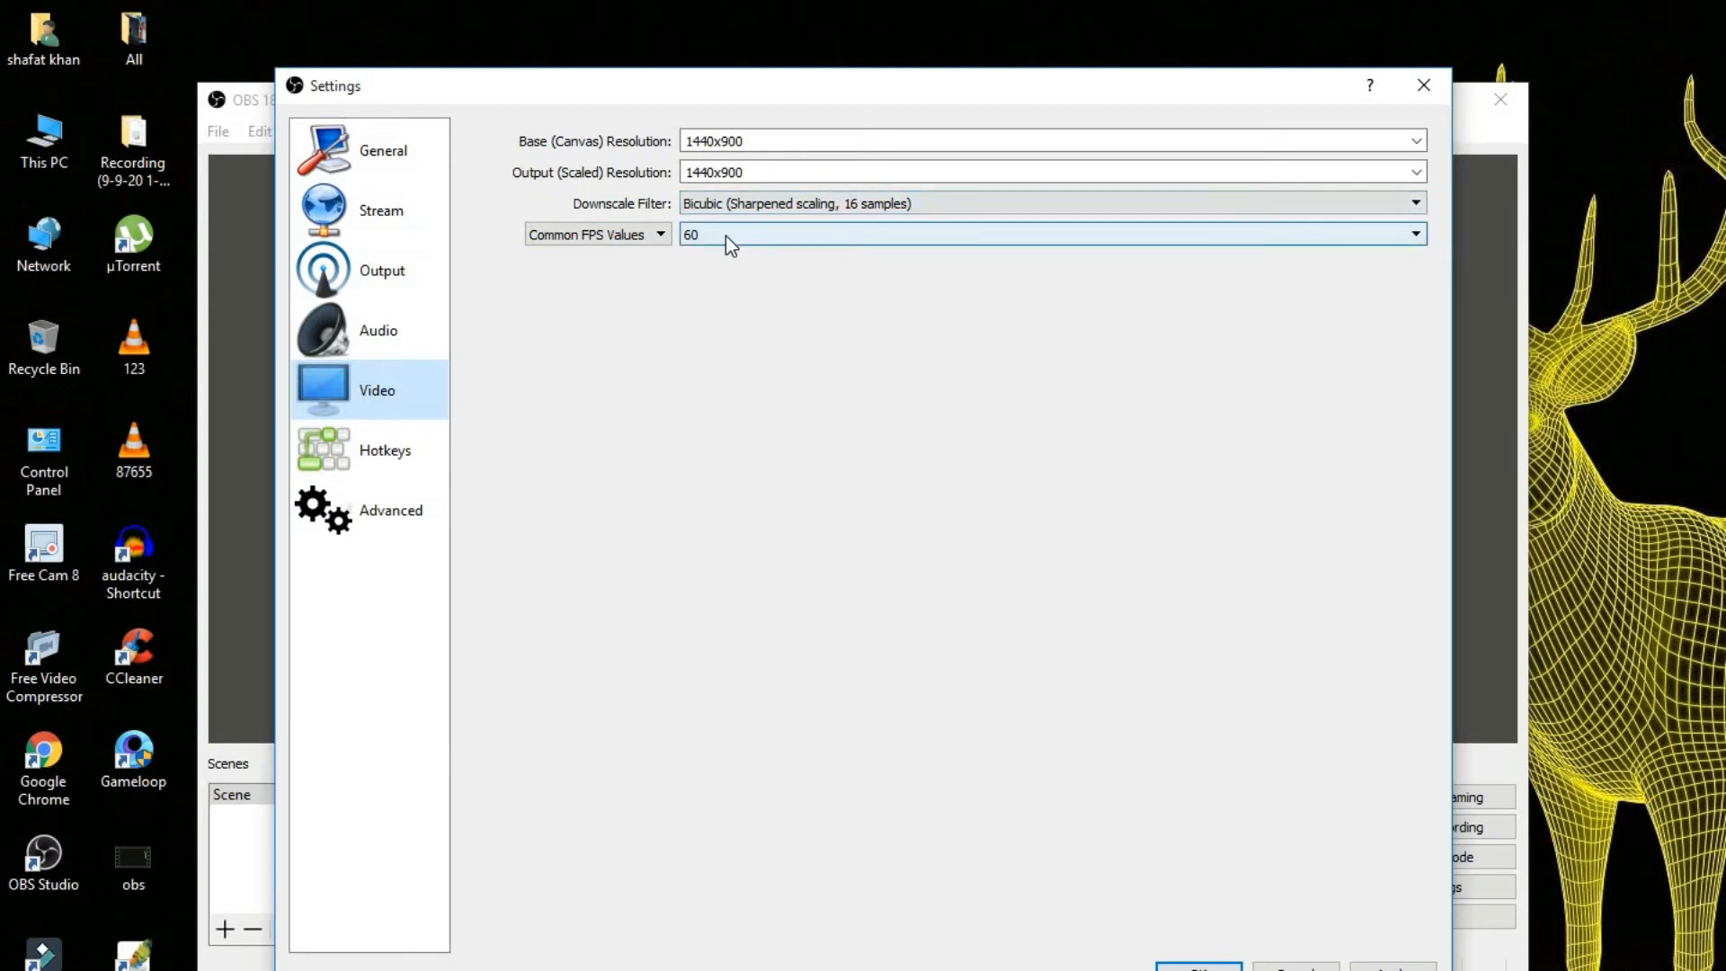
left_click(732, 238)
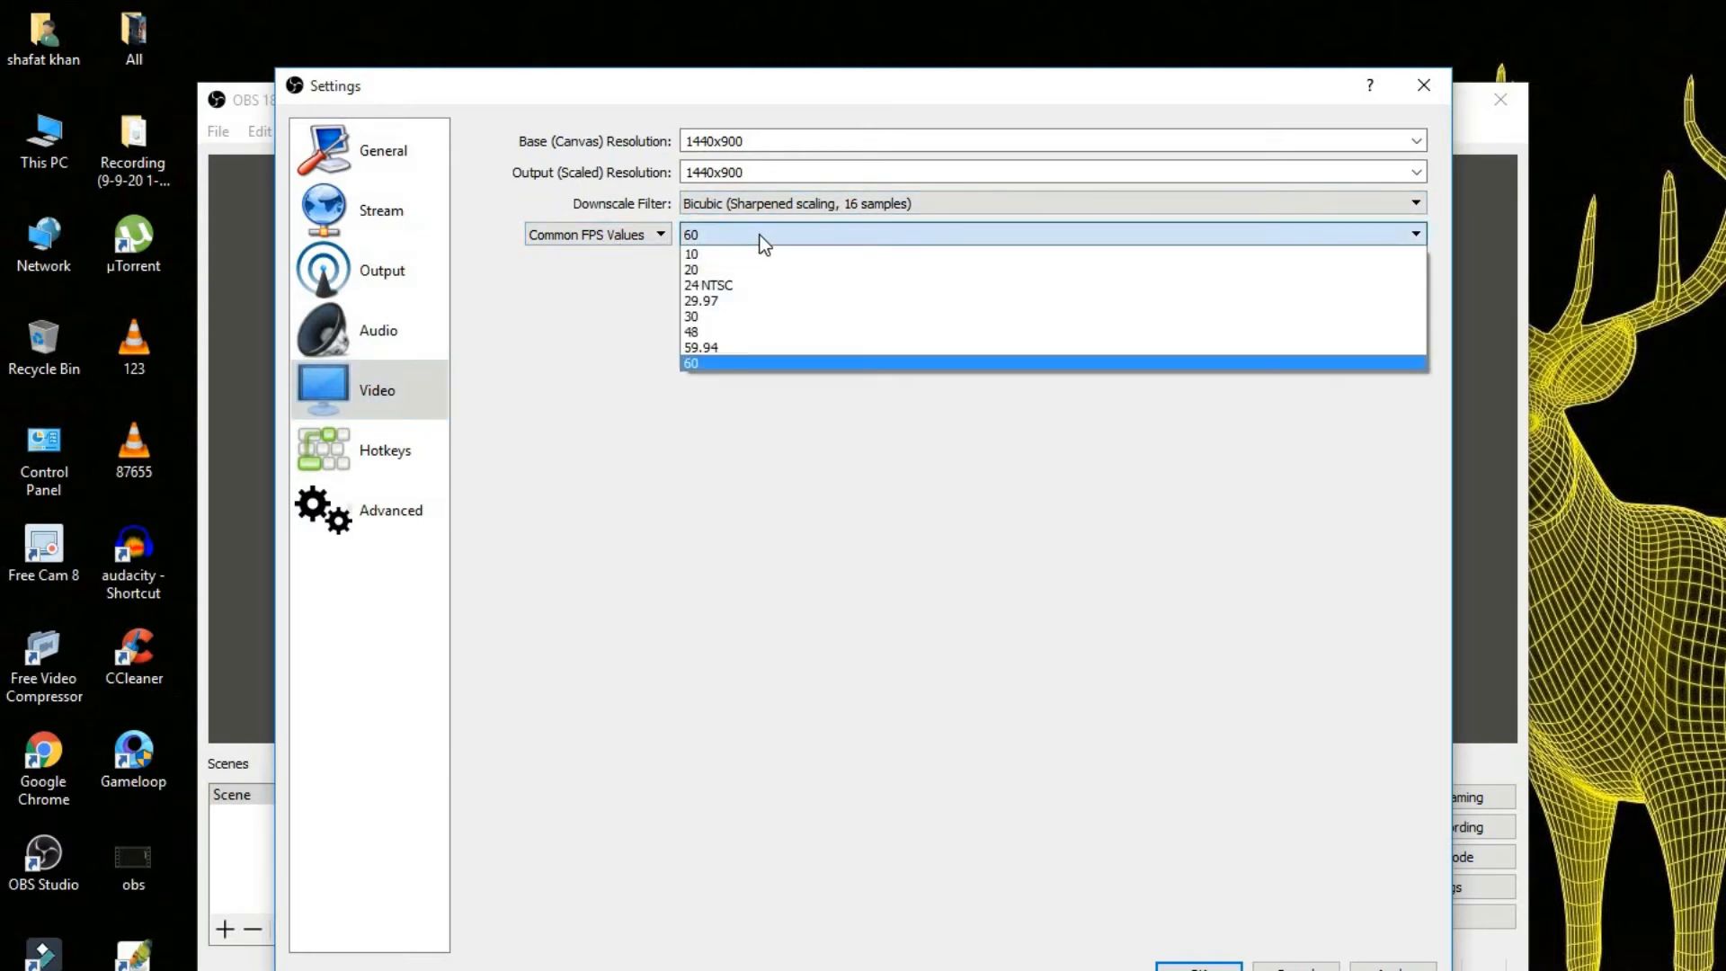
left_click(707, 312)
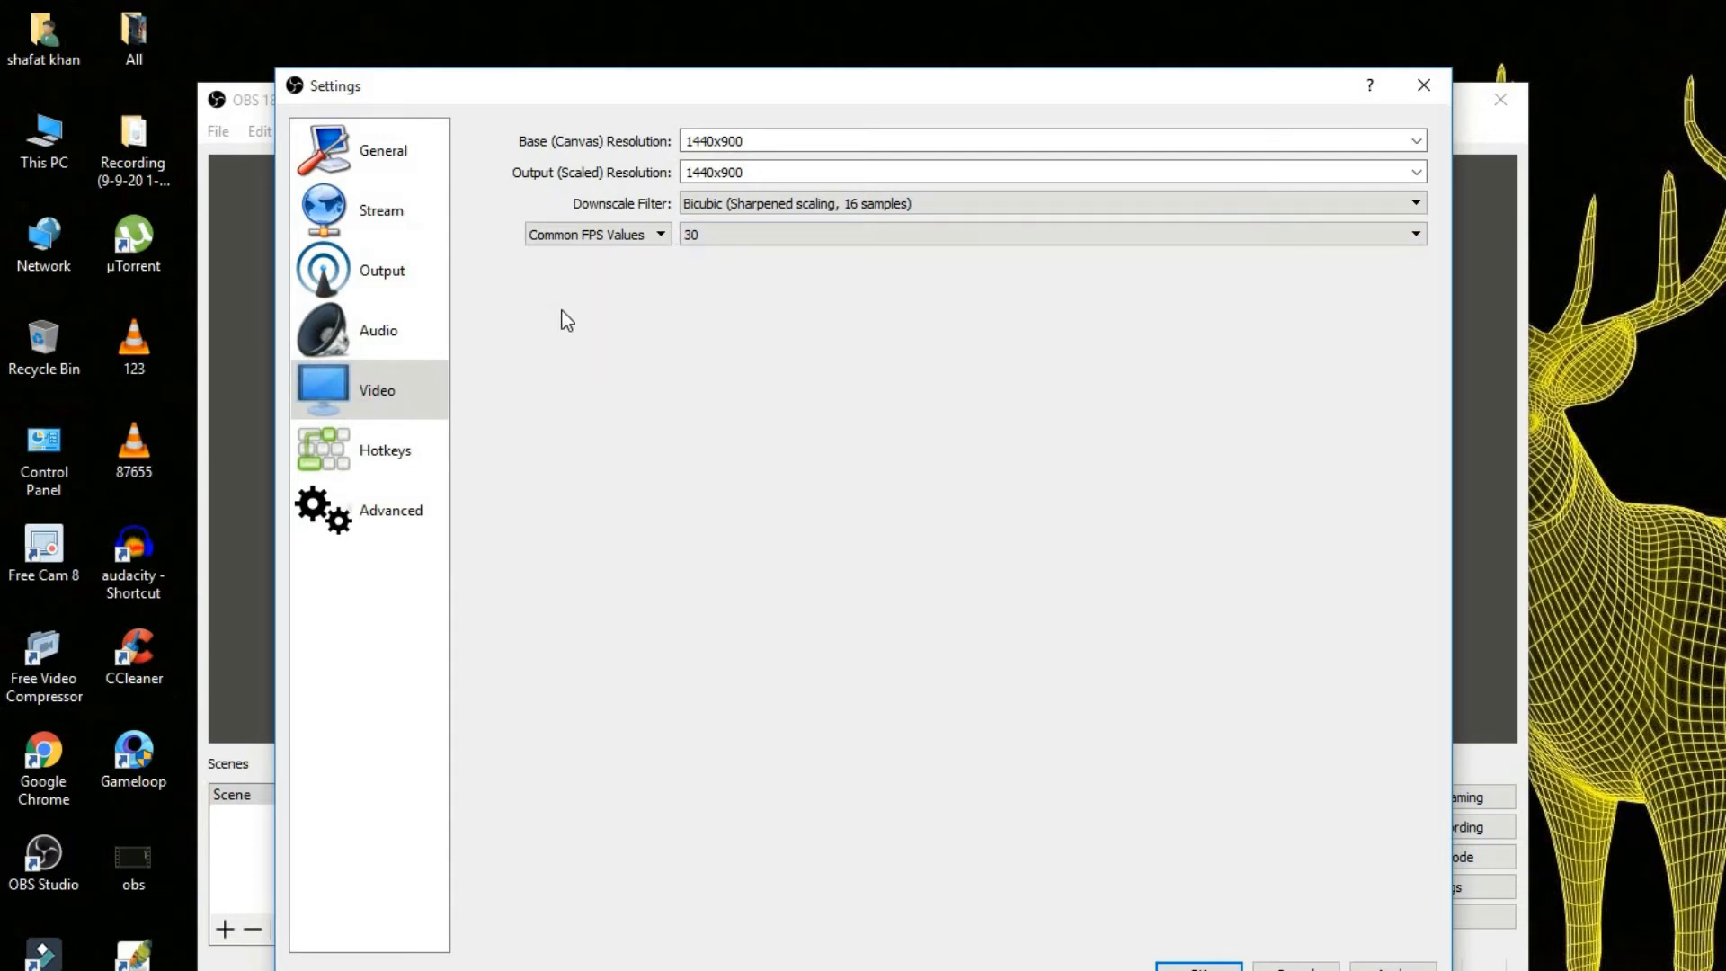
In the stream settings, keep Streaming Services as the stream type and choose YouTube / YouTube Gaming as the service.
left_click(387, 232)
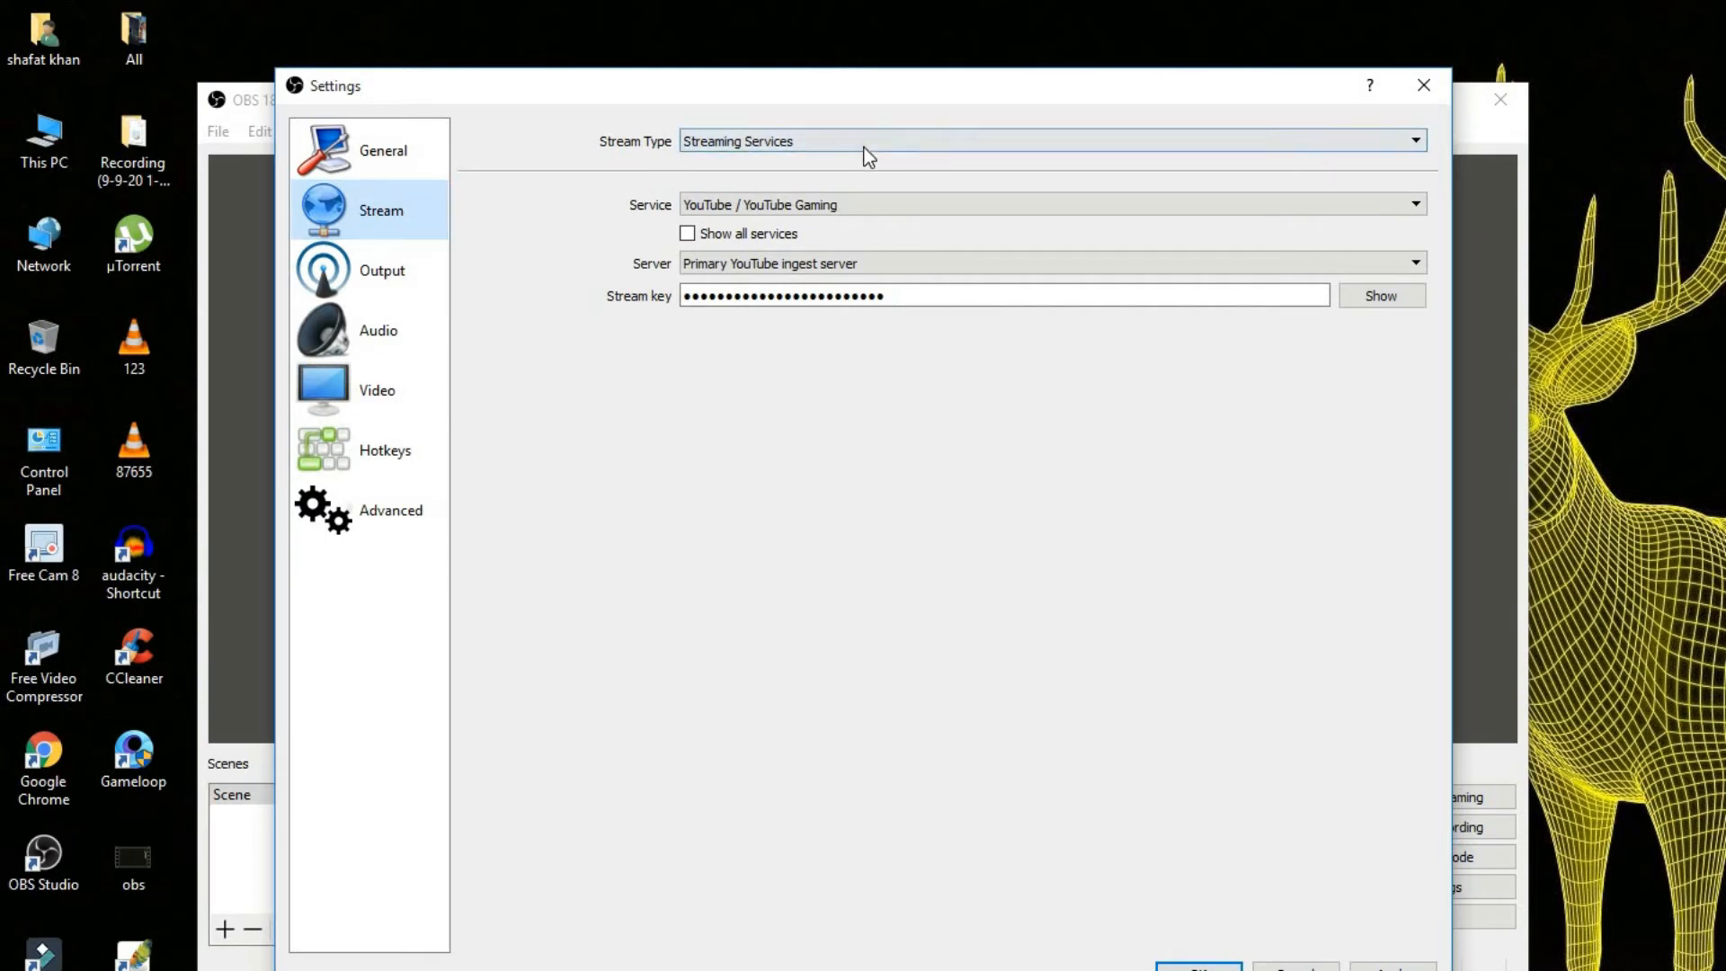
left_click(1322, 144)
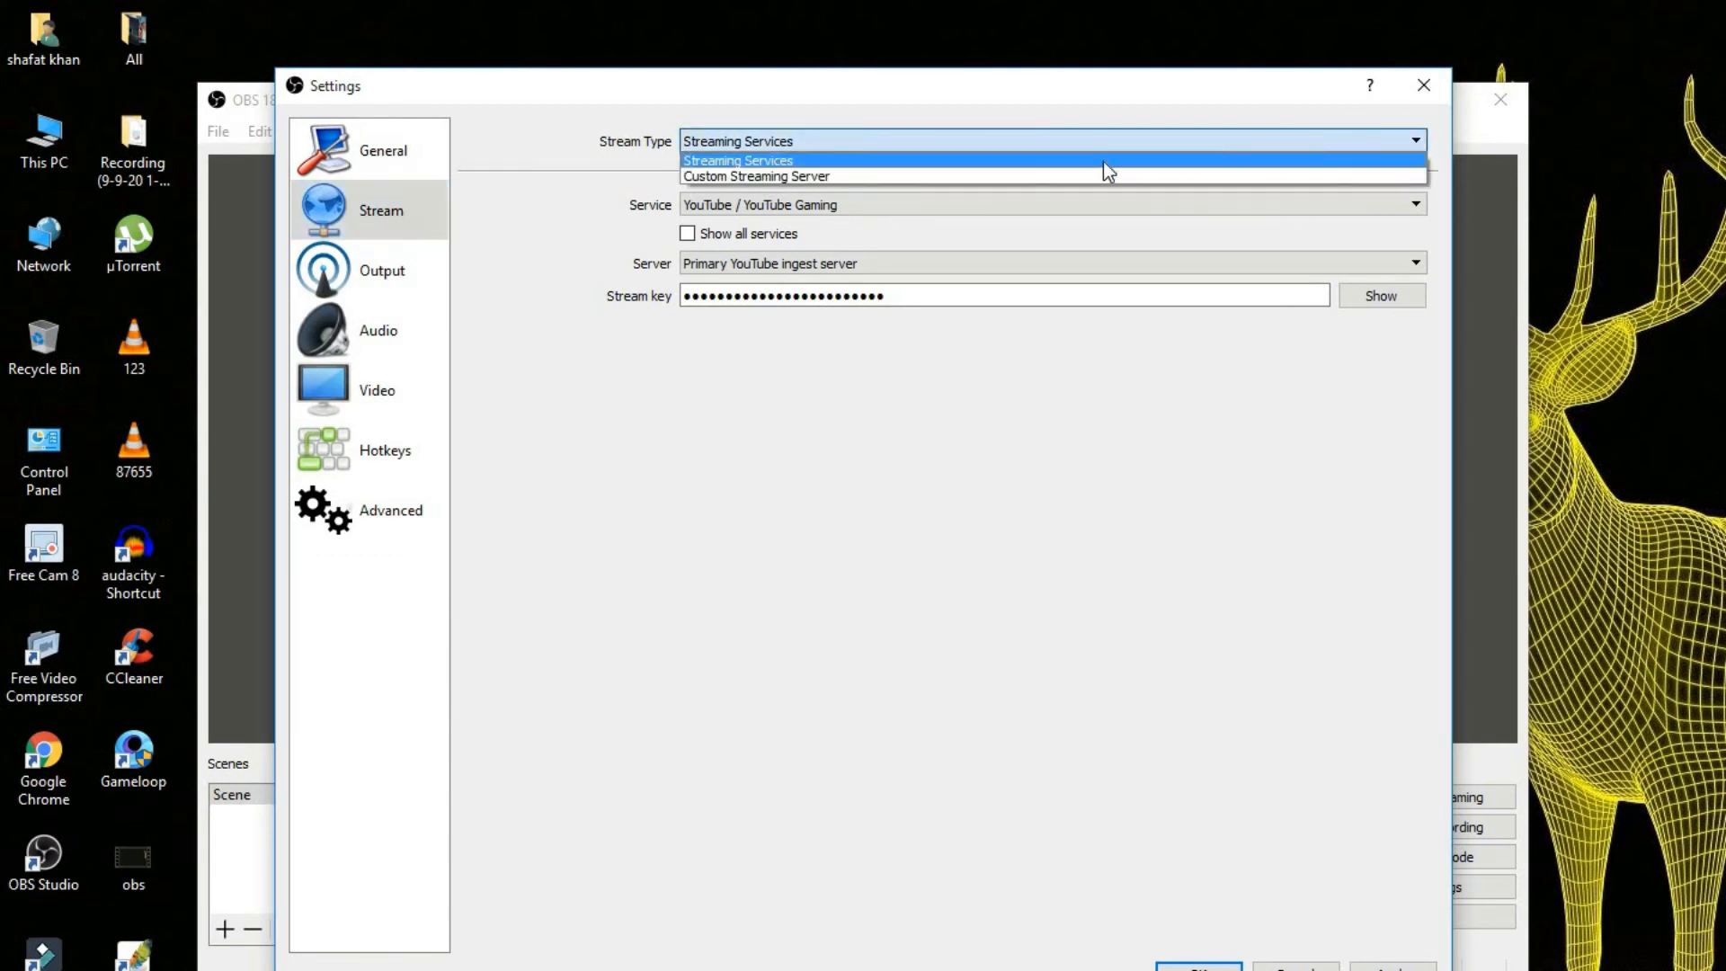
left_click(536, 219)
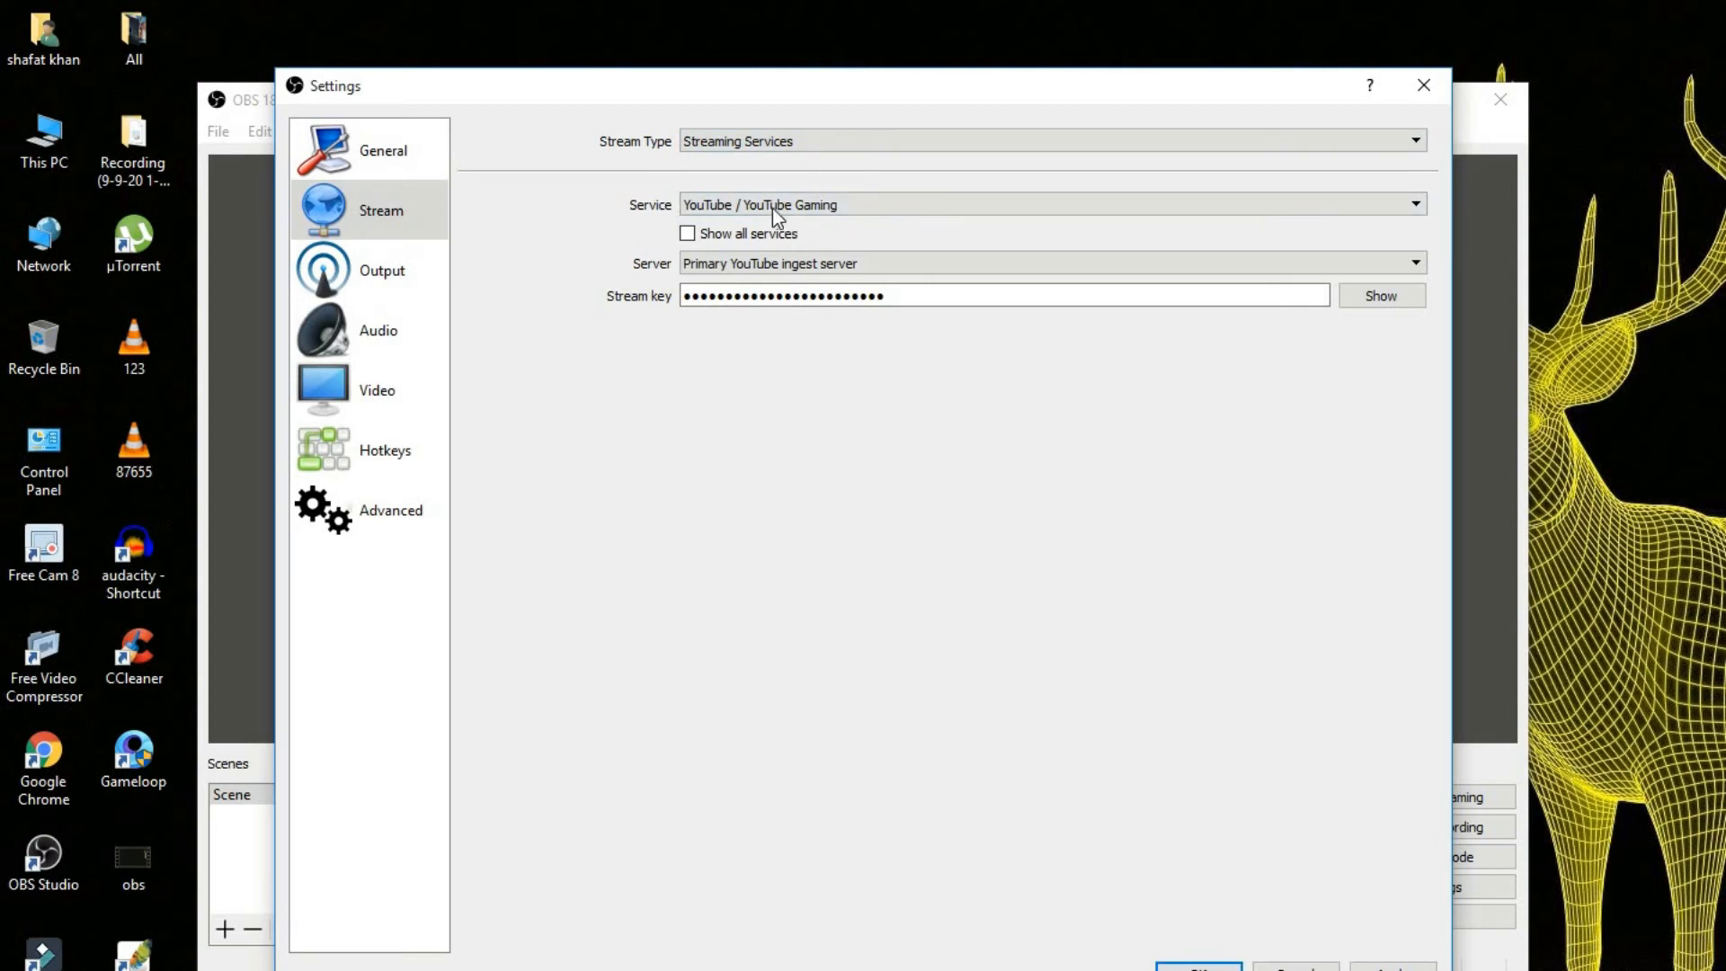
left_click(1315, 205)
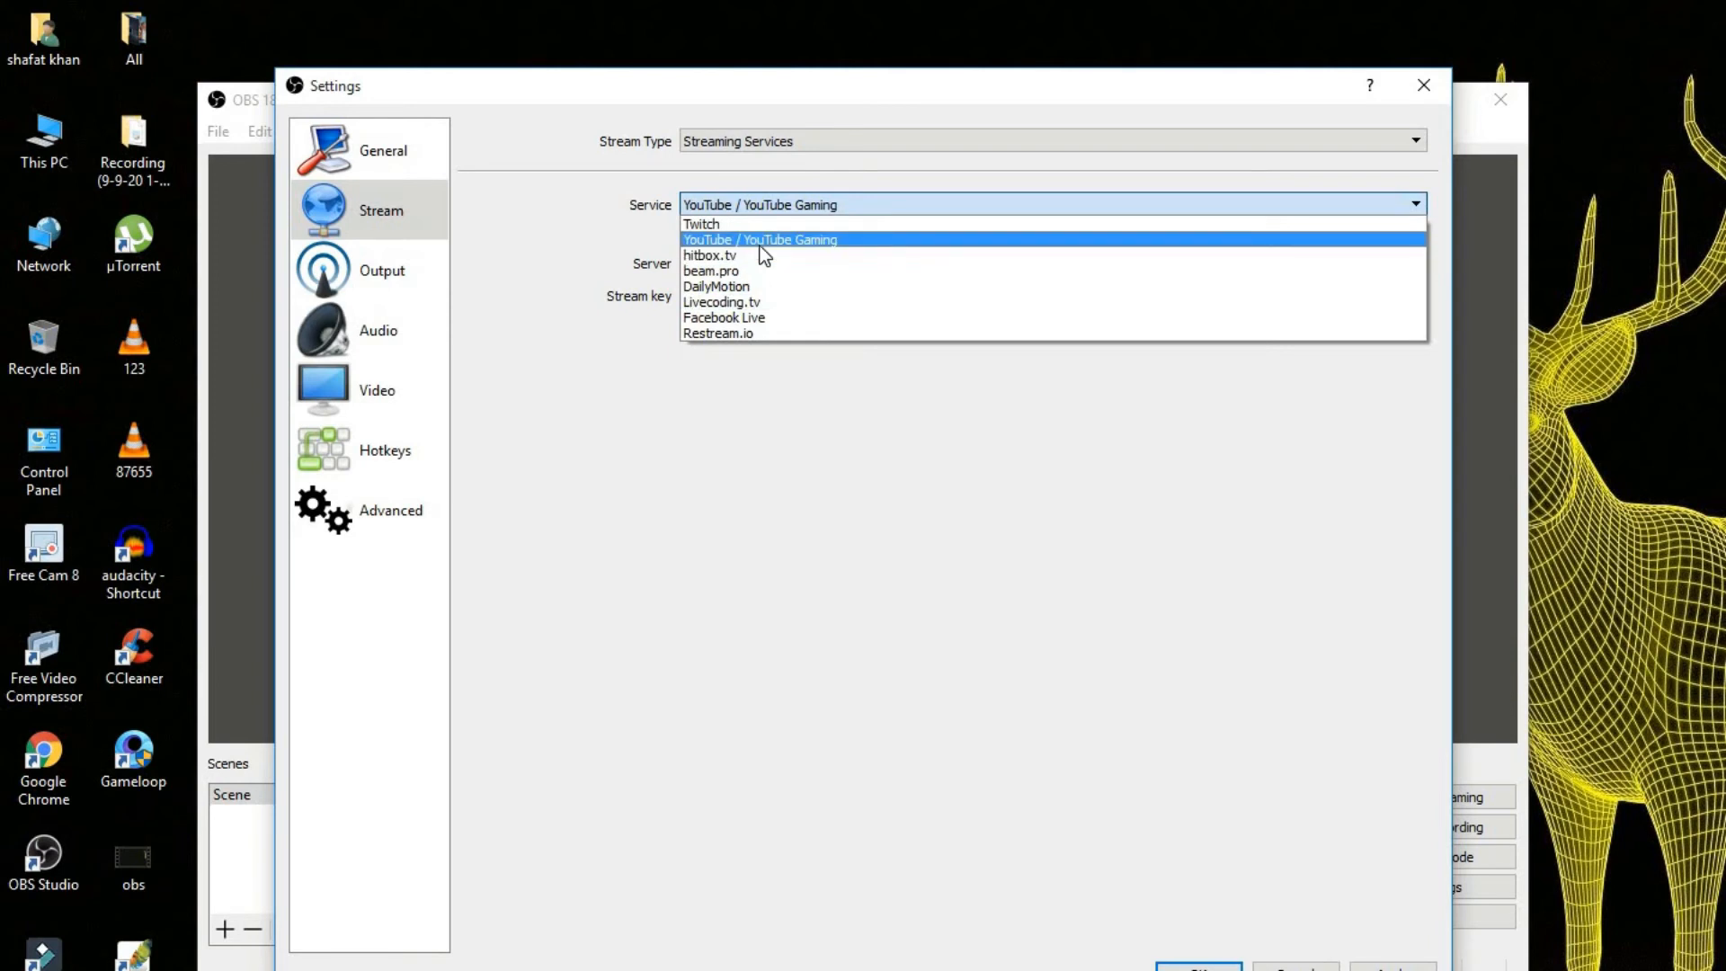
left_click(823, 241)
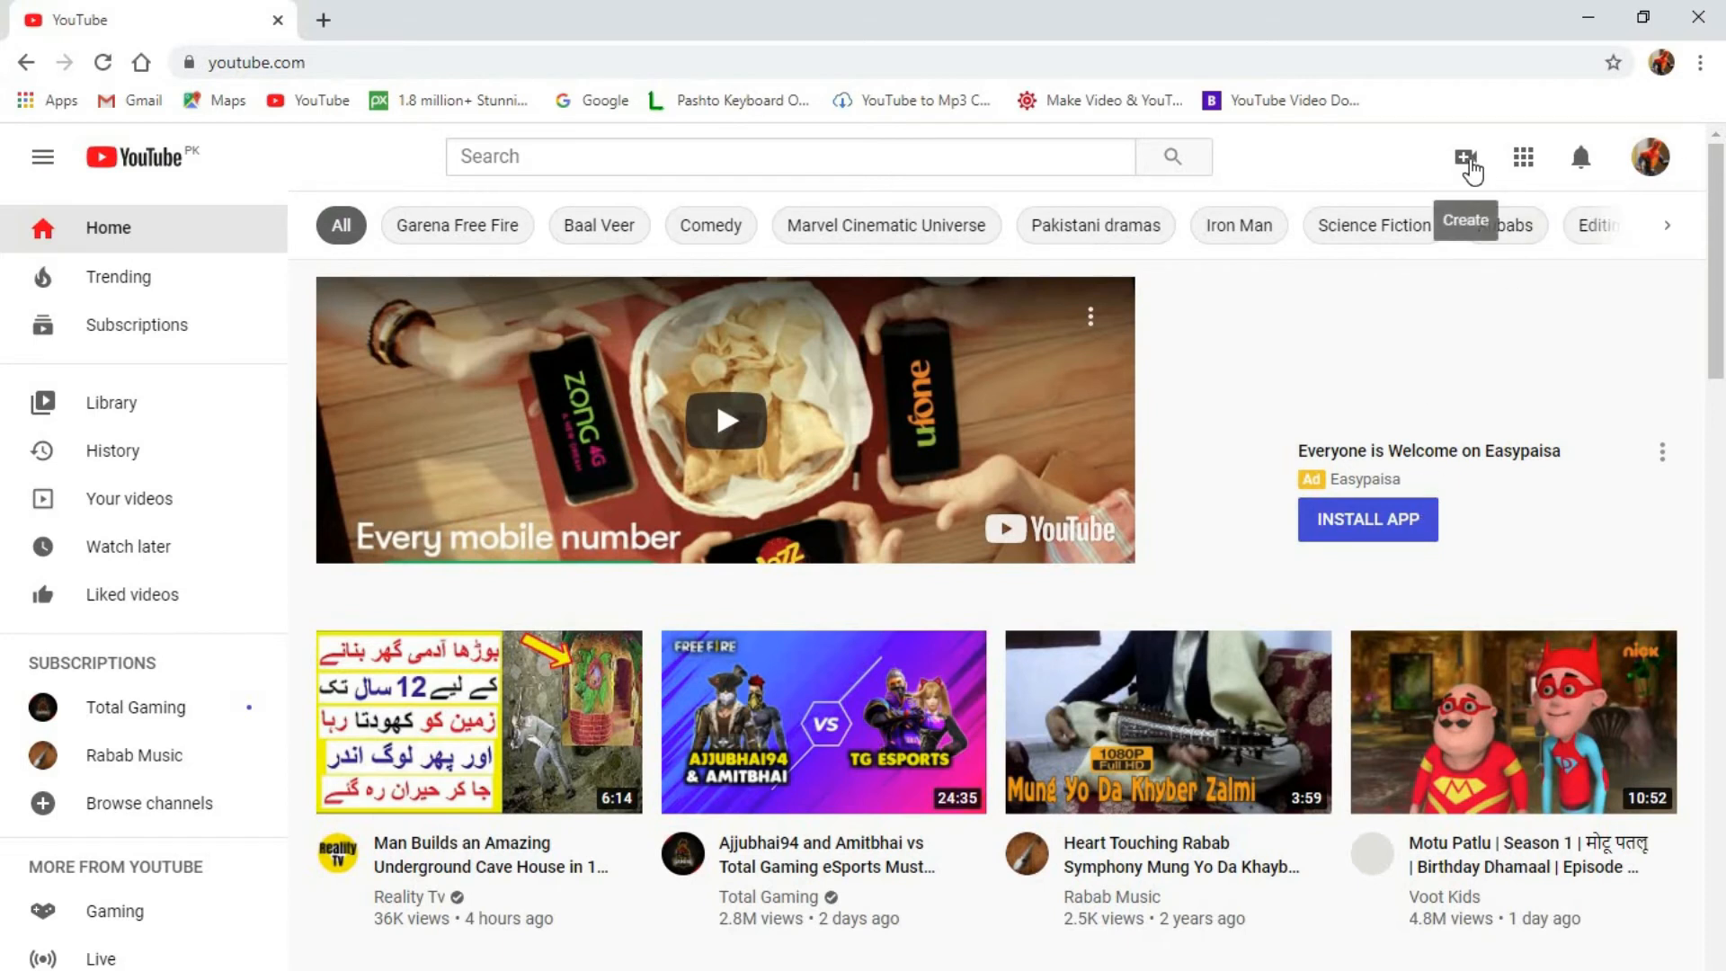
Switch to YouTube in Chrome and open the Go live page for creating a live stream.
left_click(1467, 161)
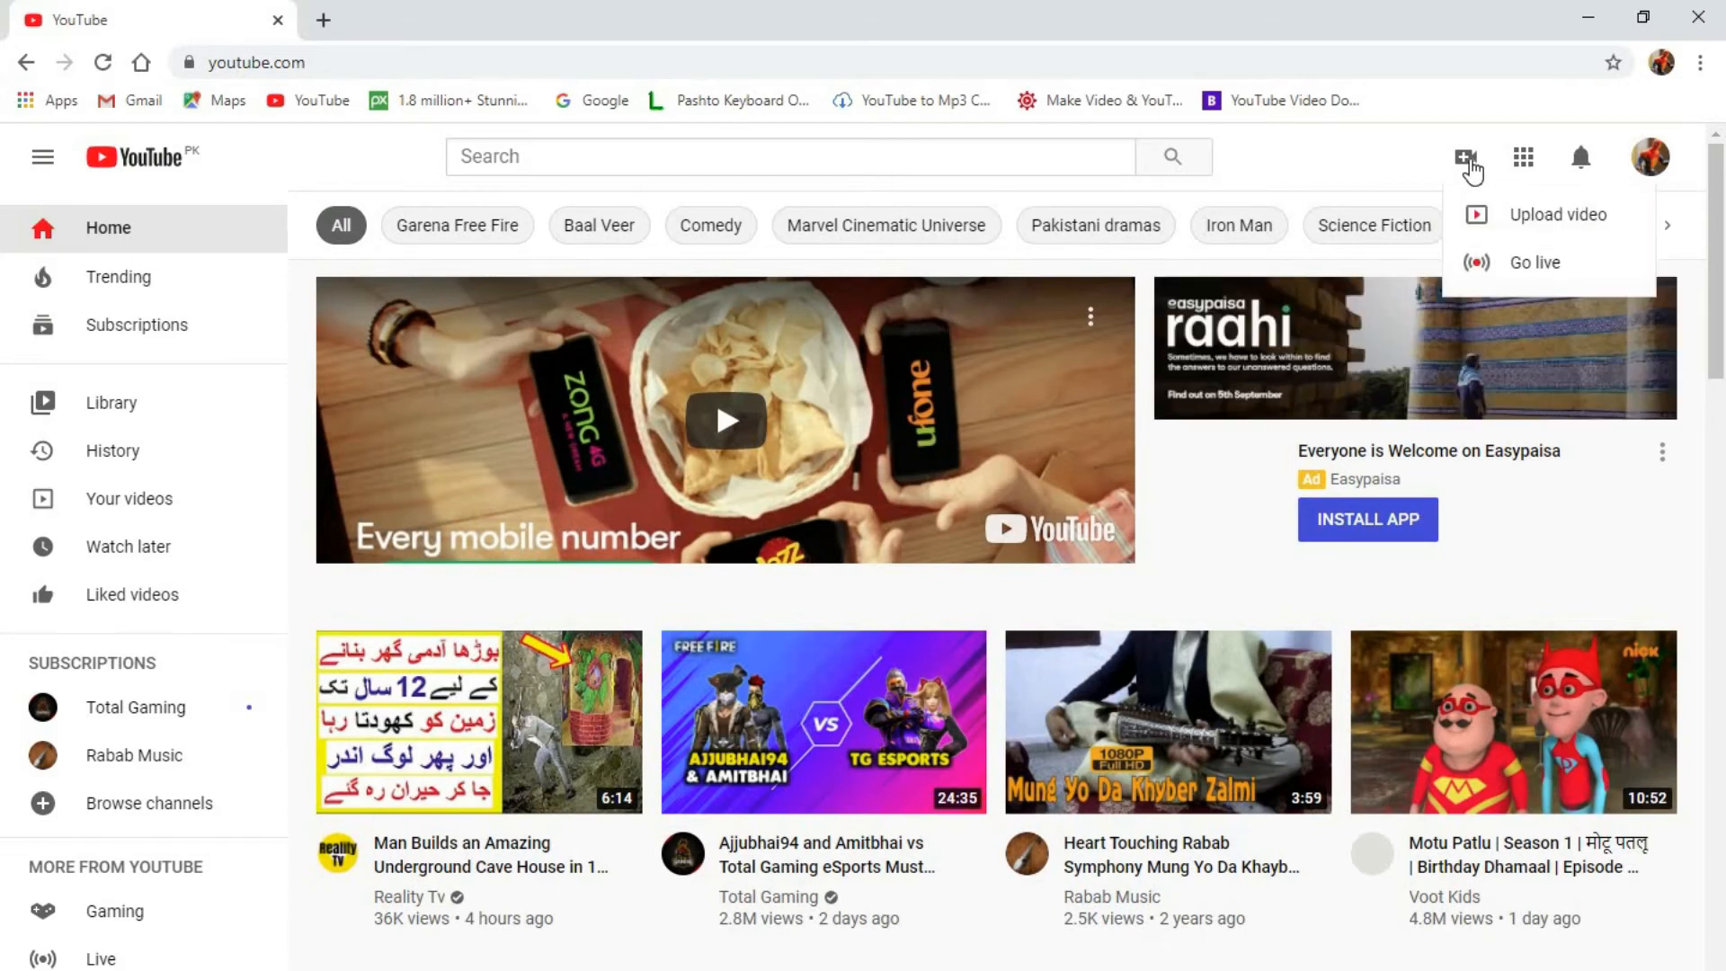
left_click(1523, 260)
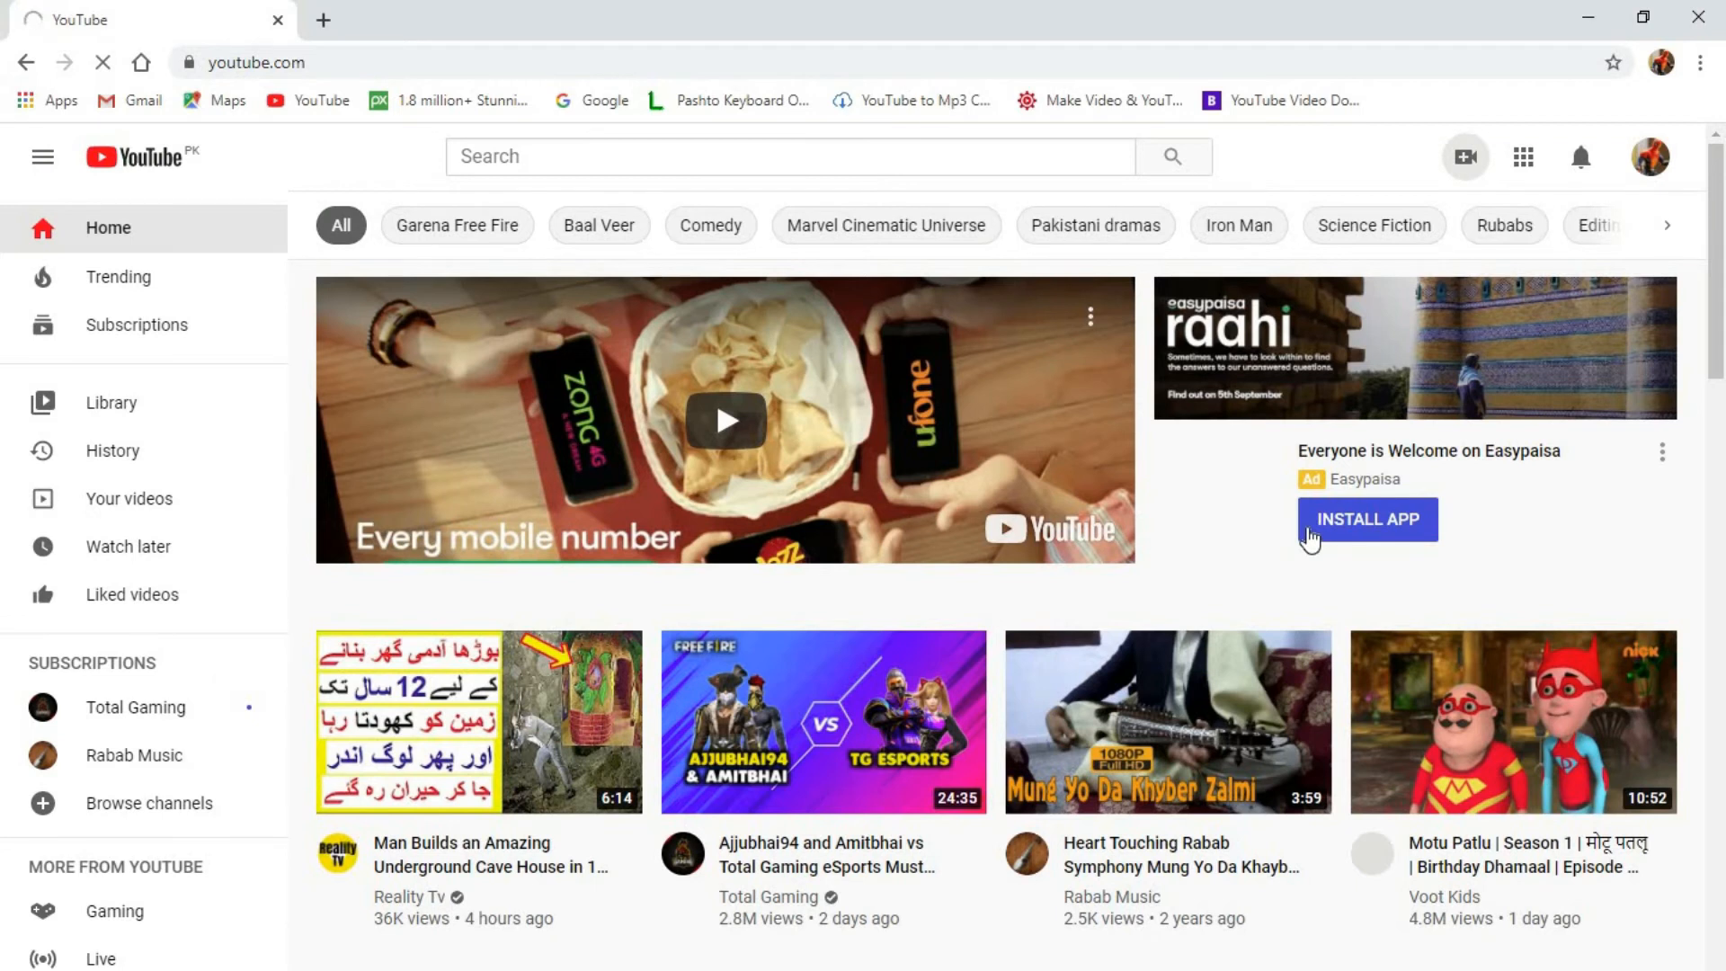